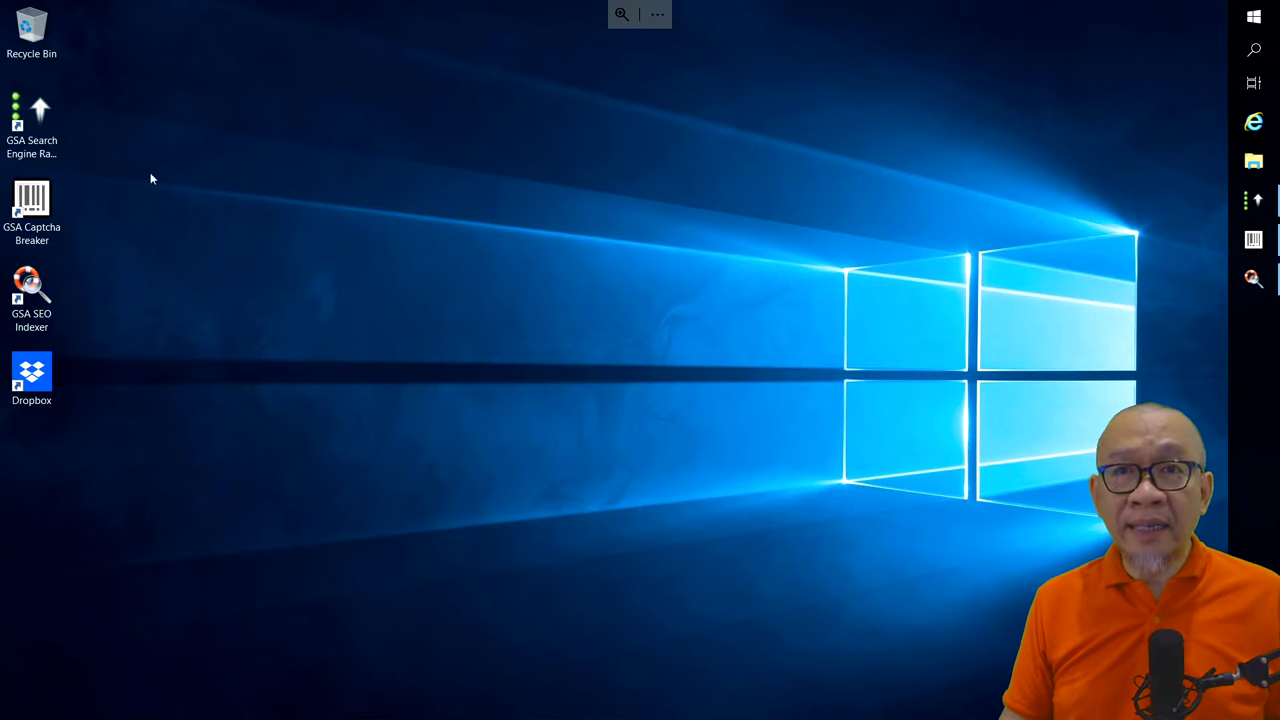
Switch to GSA Search Engine Ranker and review the Submission settings, including threads and the proxy usage for verification
{"action": "left_click", "coordinate": [1258, 201]}
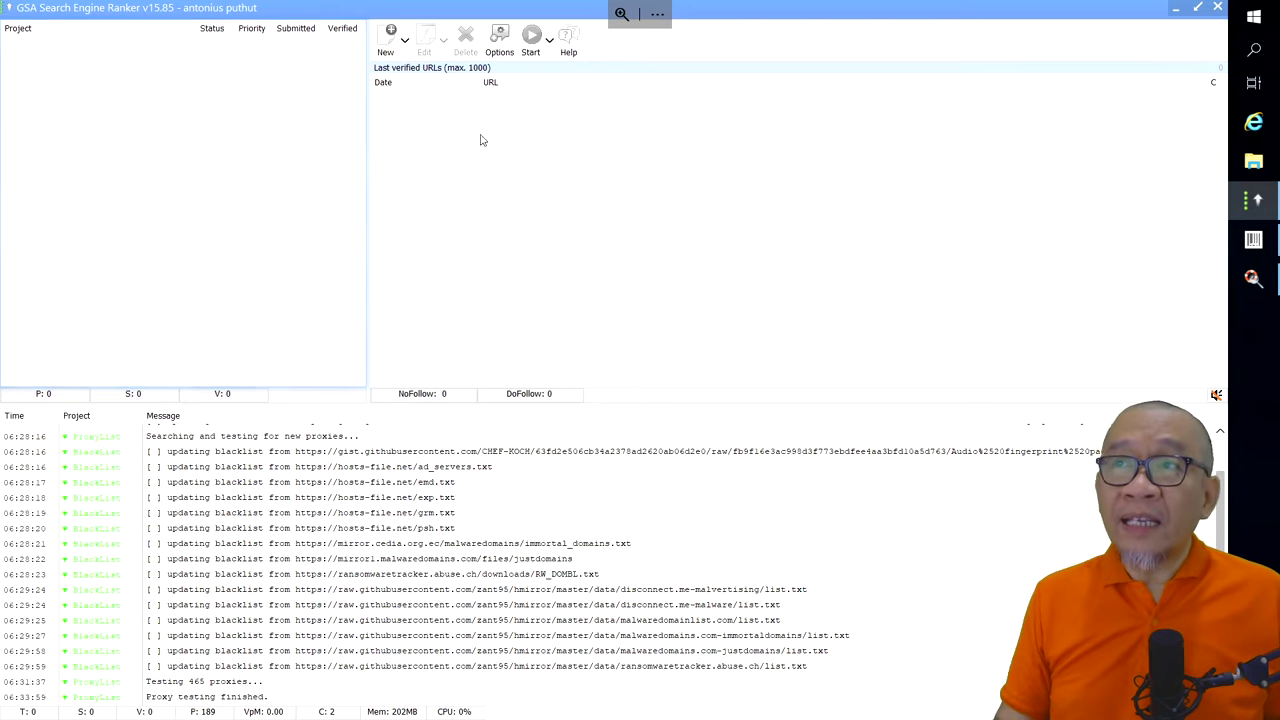
{"action": "left_click", "coordinate": [502, 42]}
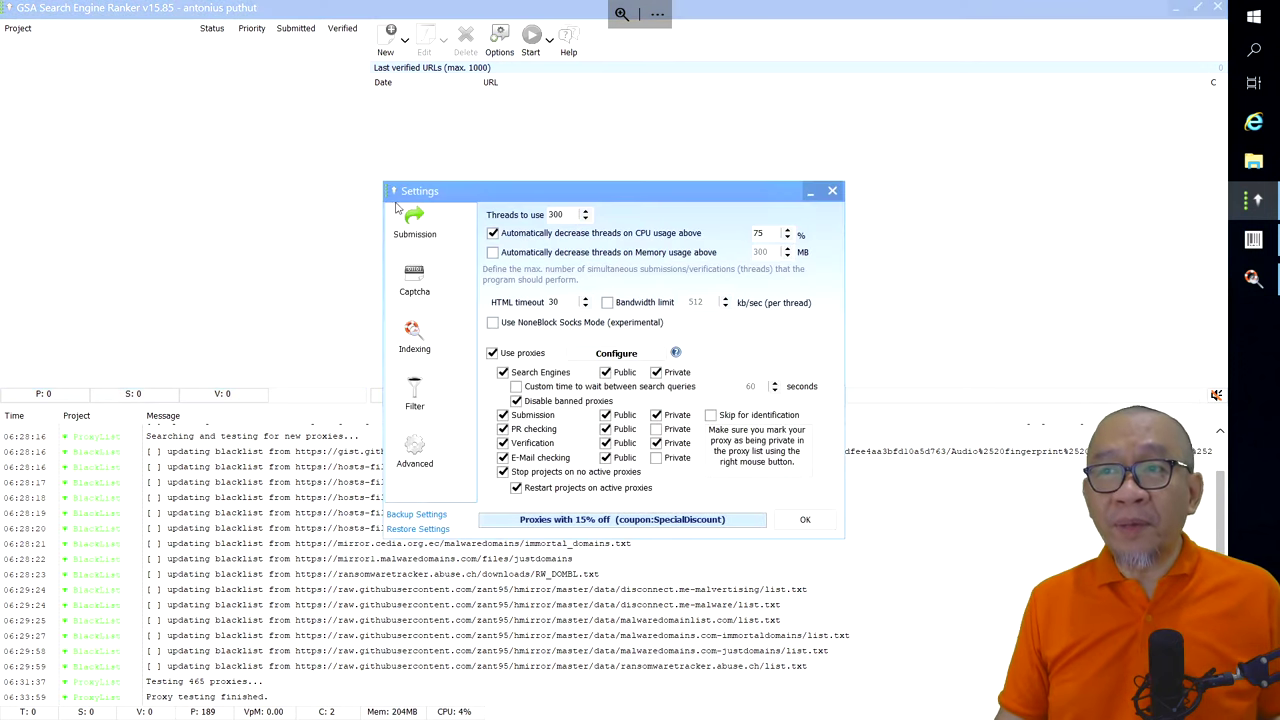
{"action": "left_click", "coordinate": [420, 230]}
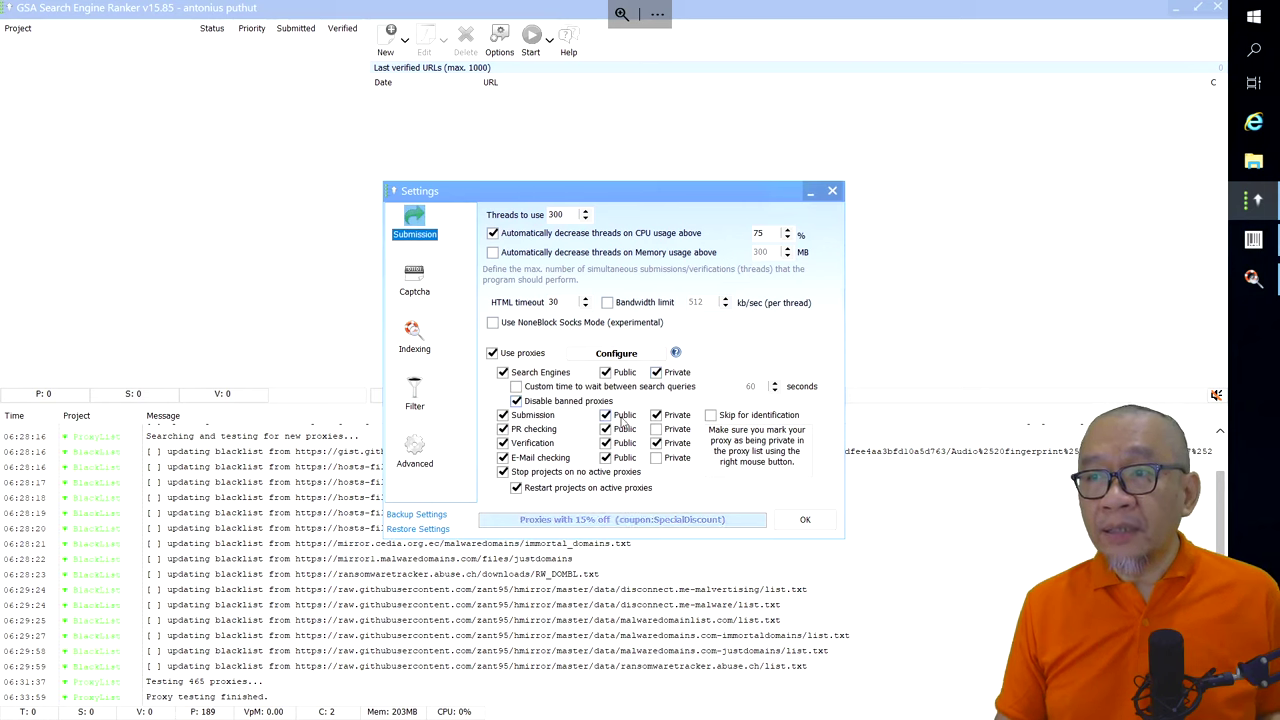
{"action": "left_click", "coordinate": [656, 442]}
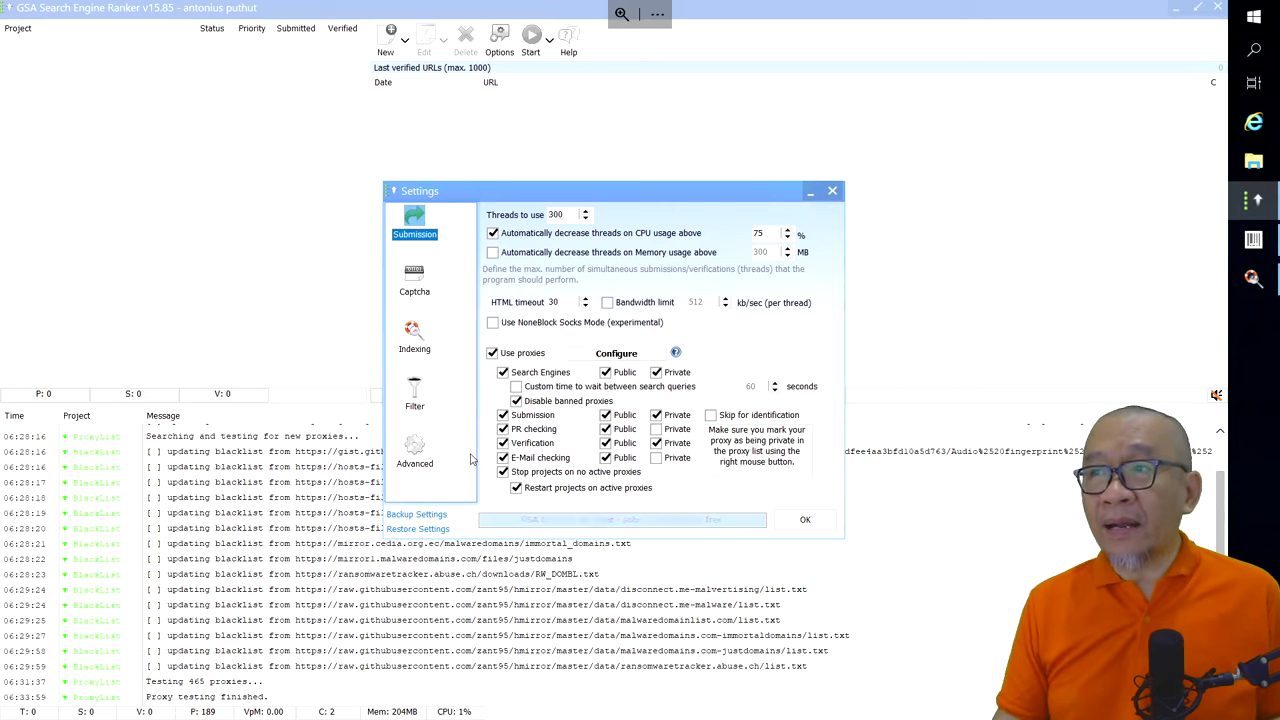
Open the proxy configuration and examine its options for searching, testing, removal, threads and accepted proxy types
{"action": "left_click", "coordinate": [617, 355]}
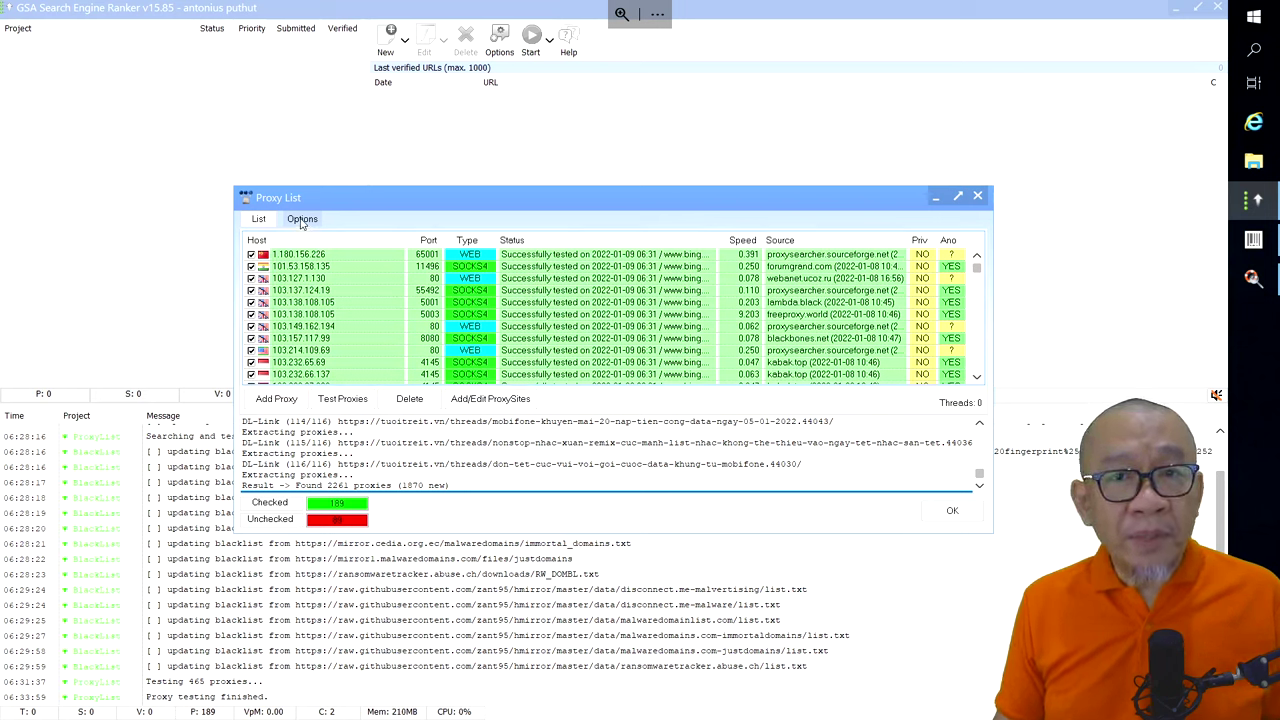
{"action": "left_click", "coordinate": [301, 219]}
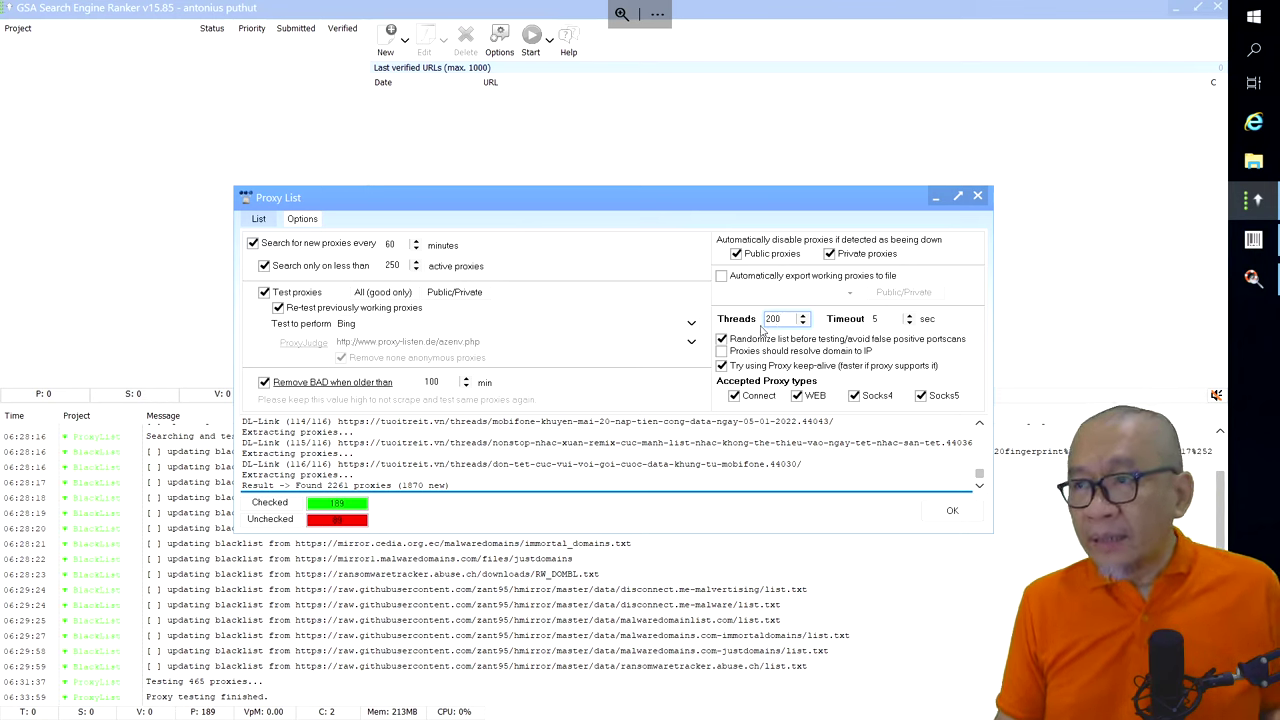
{"action": "left_click", "coordinate": [668, 440]}
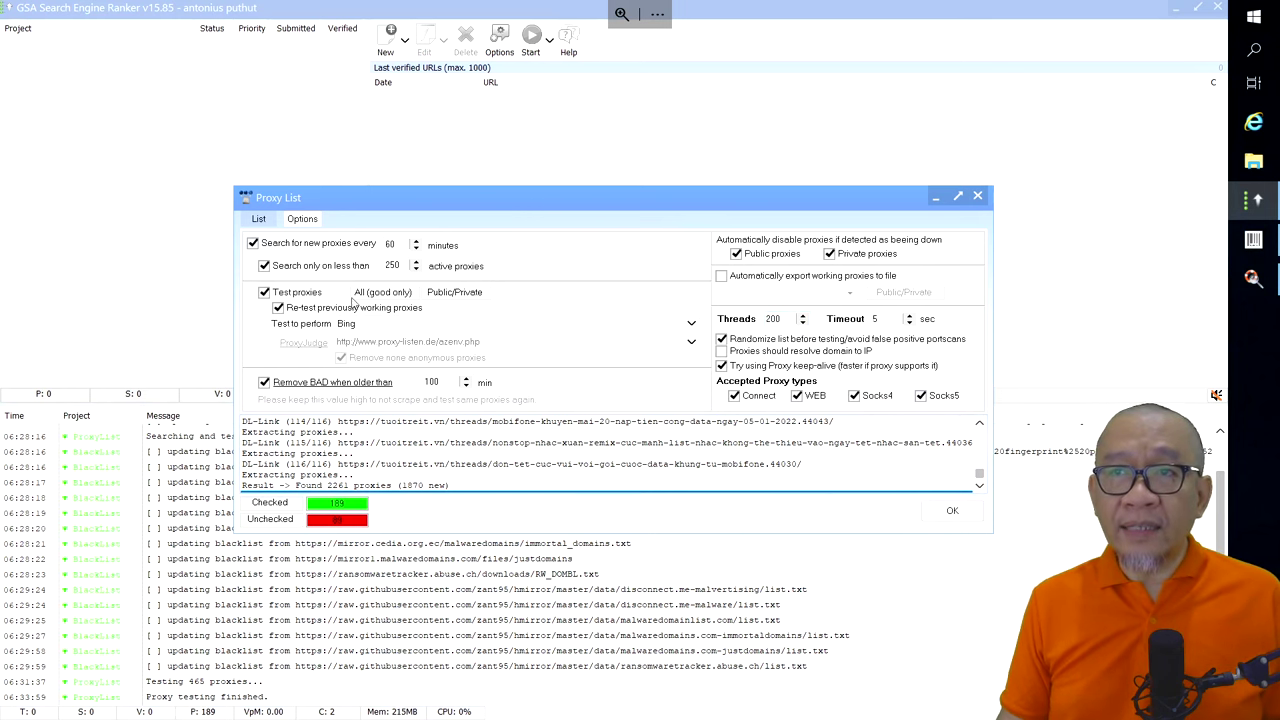
Start finding proxies online with testing from the proxy list, and close the proxy configuration and settings
{"action": "left_click", "coordinate": [260, 220]}
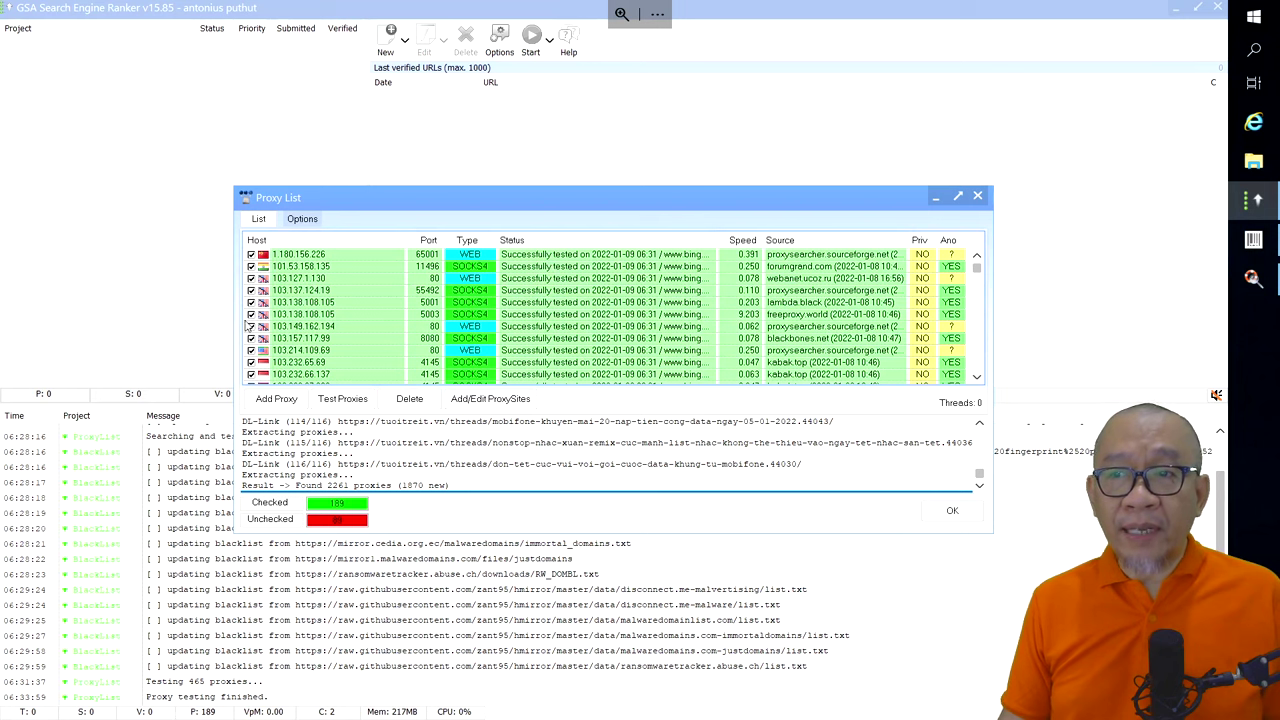
{"action": "left_click", "coordinate": [279, 400]}
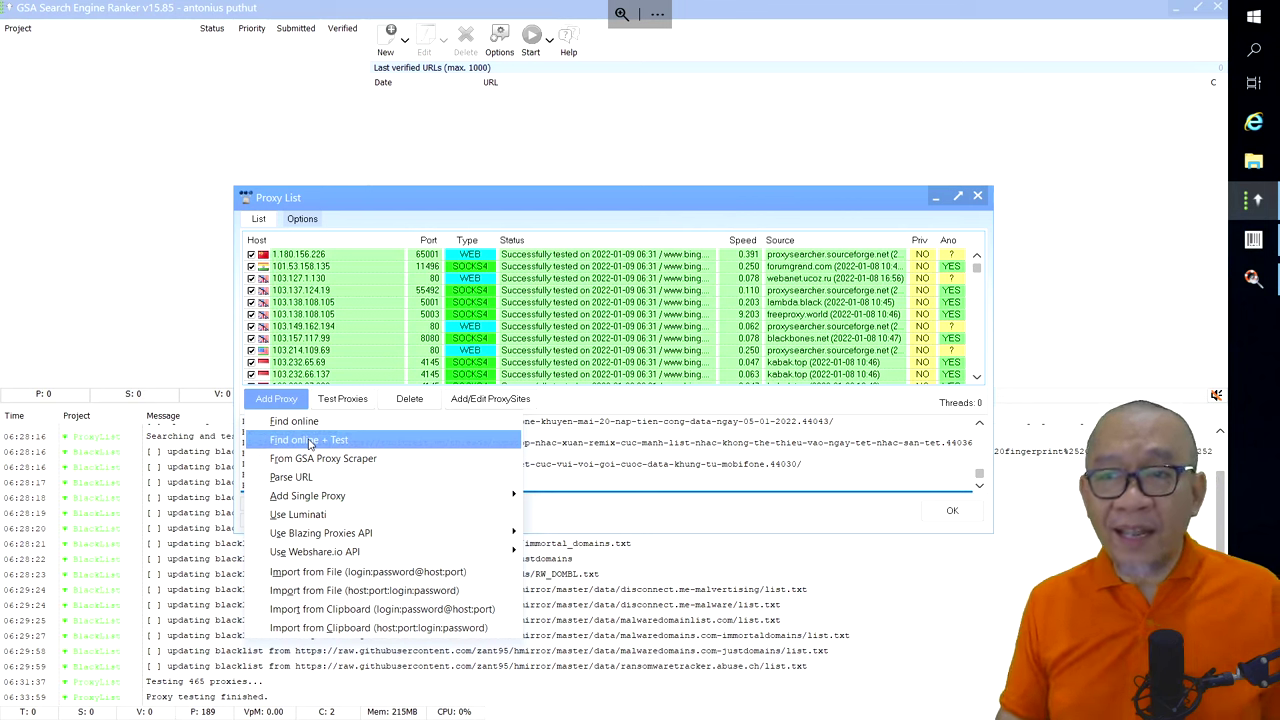
{"action": "left_click", "coordinate": [311, 443]}
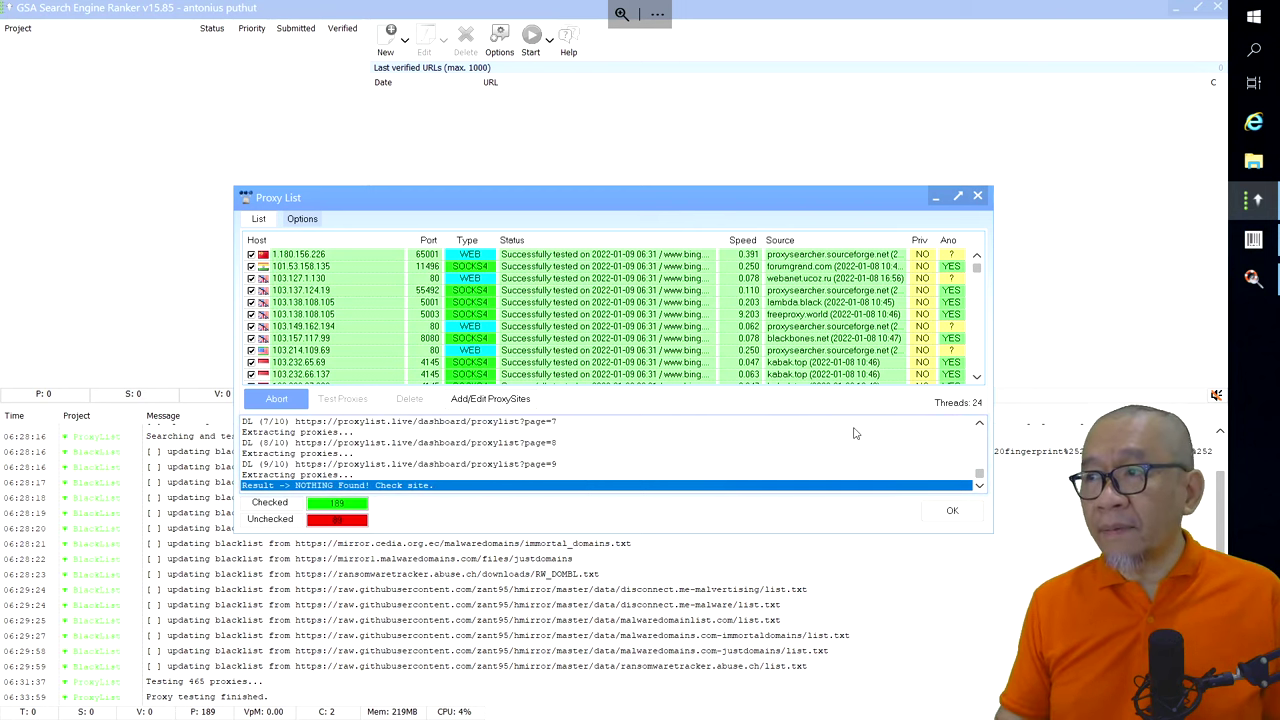
{"action": "left_click", "coordinate": [954, 510]}
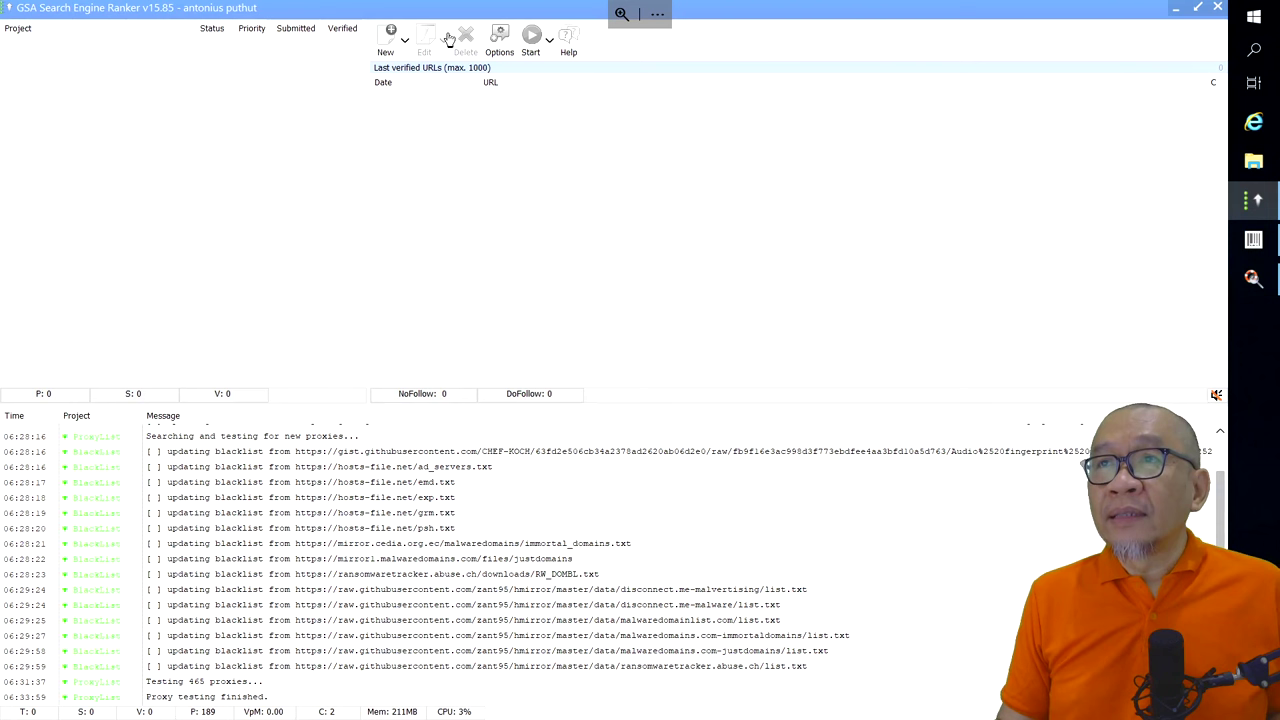
{"action": "left_click", "coordinate": [396, 42]}
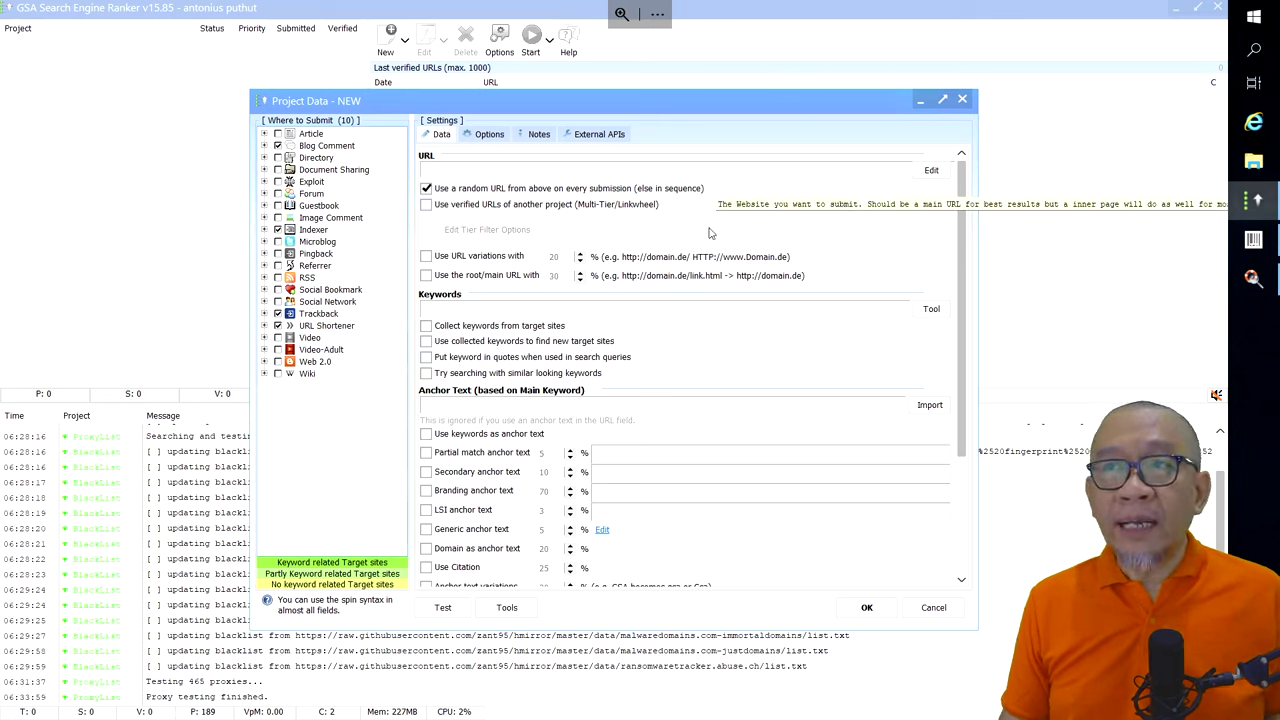
{"action": "left_click", "coordinate": [932, 172]}
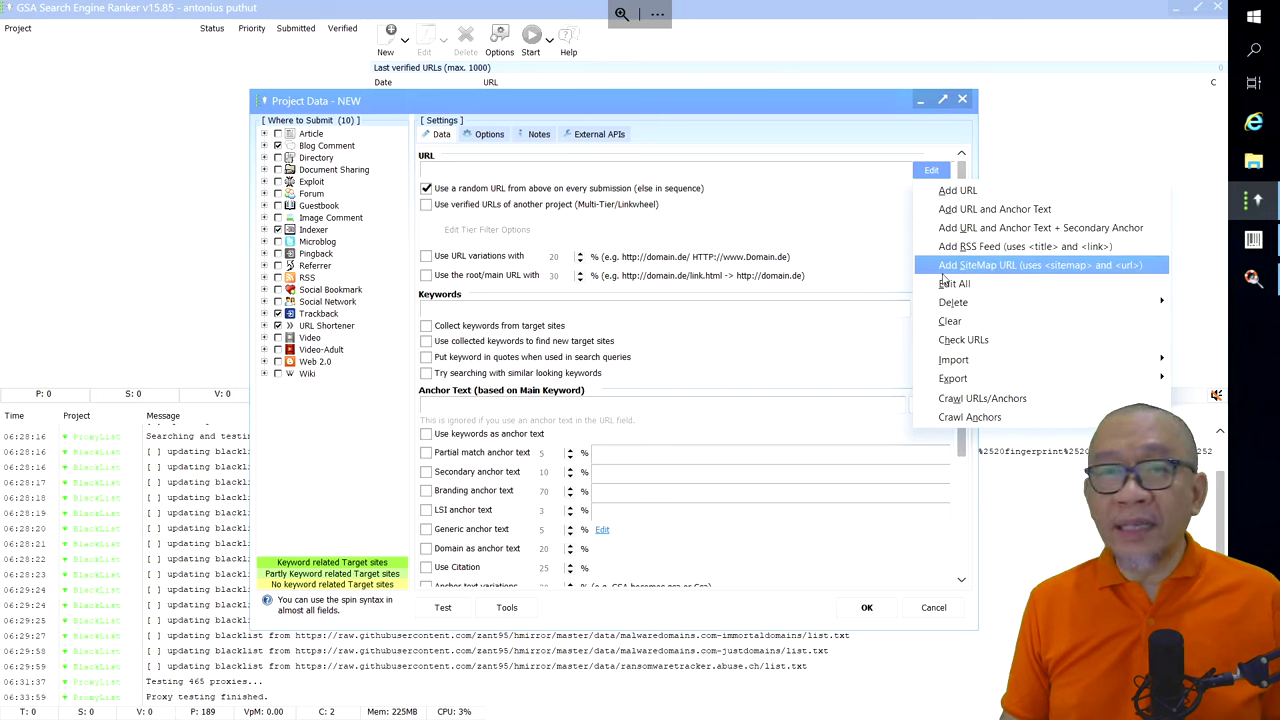
{"action": "left_click", "coordinate": [975, 193]}
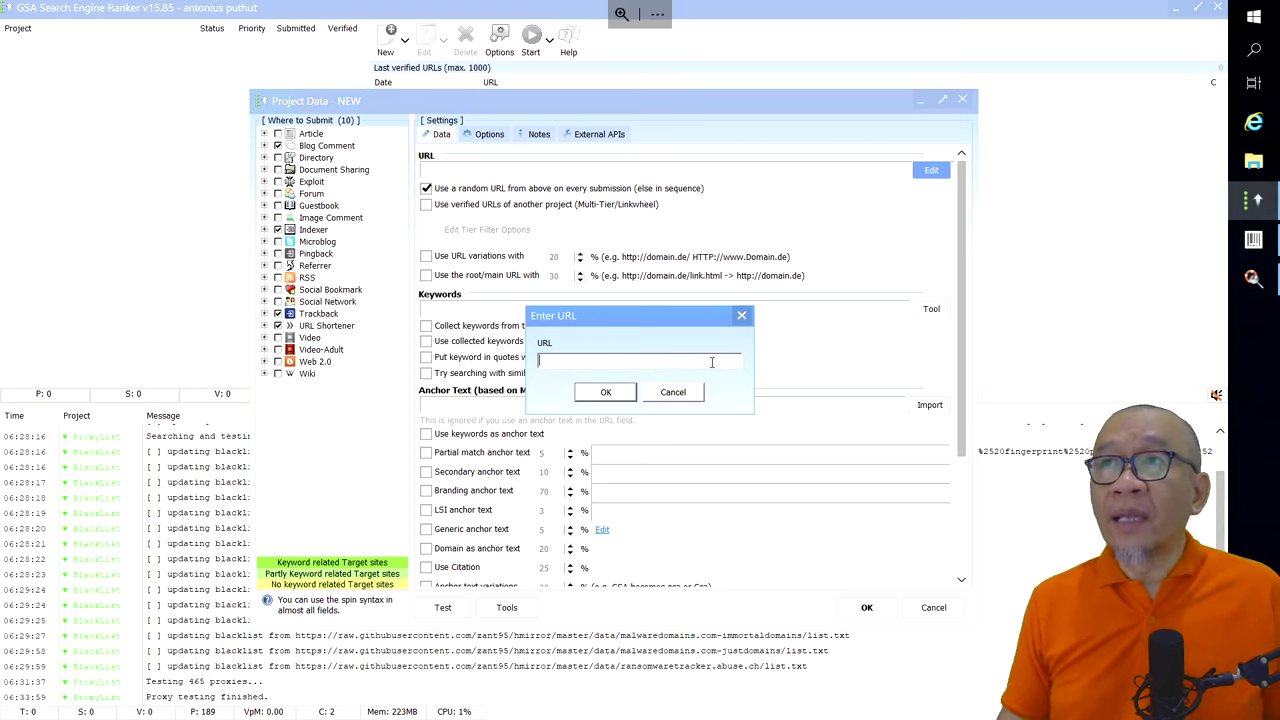
{"action": "mouse_move", "coordinate": [429, 5]}
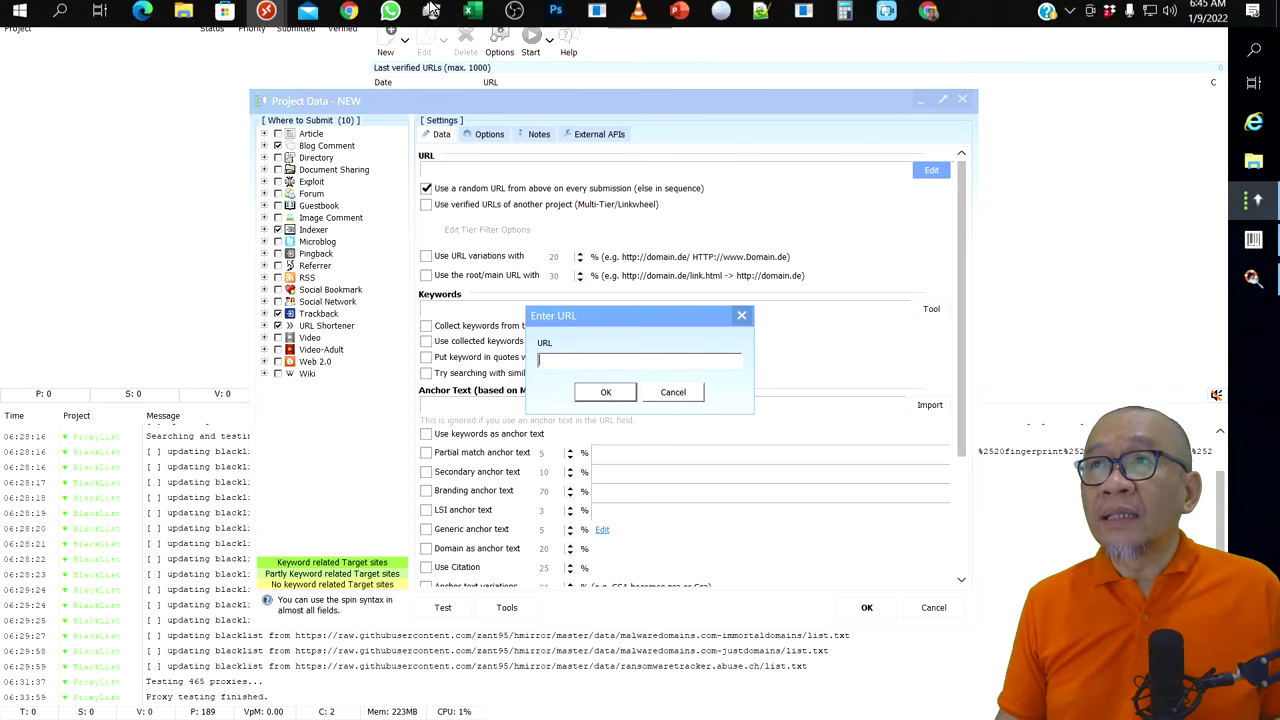
{"action": "left_click", "coordinate": [926, 18]}
{"action": "left_click", "coordinate": [491, 50]}
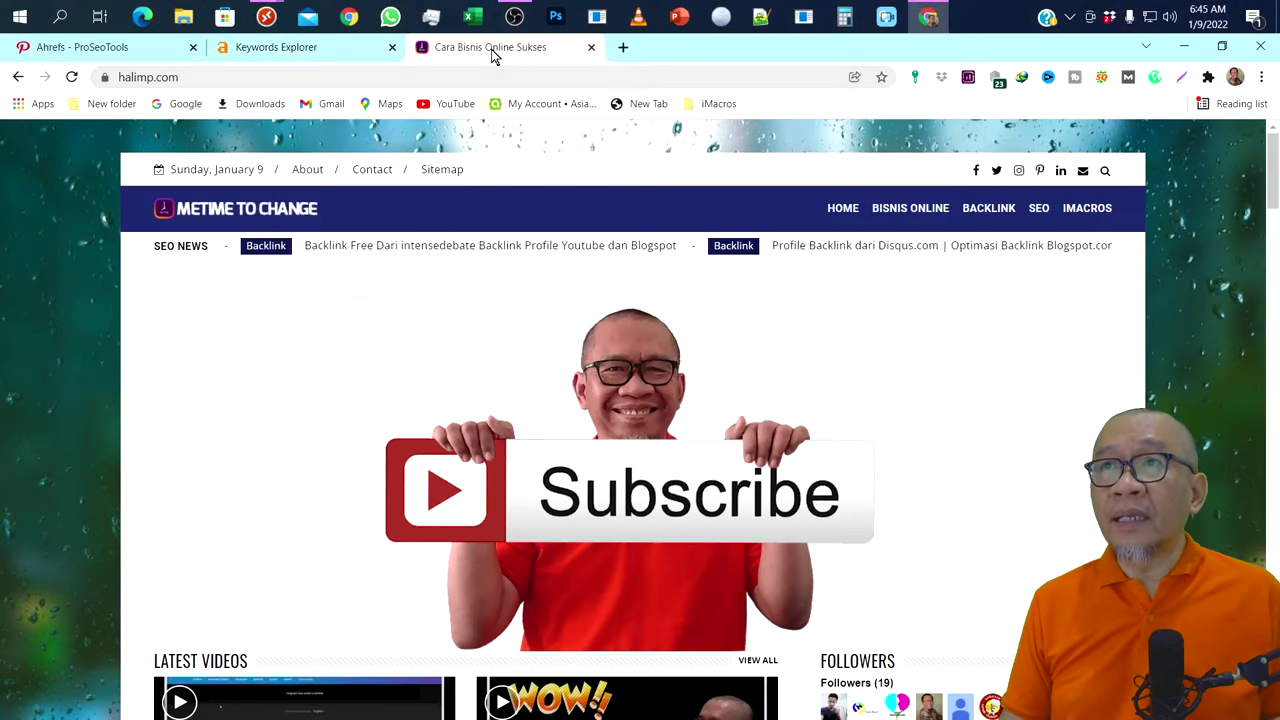
{"action": "left_click", "coordinate": [150, 77]}
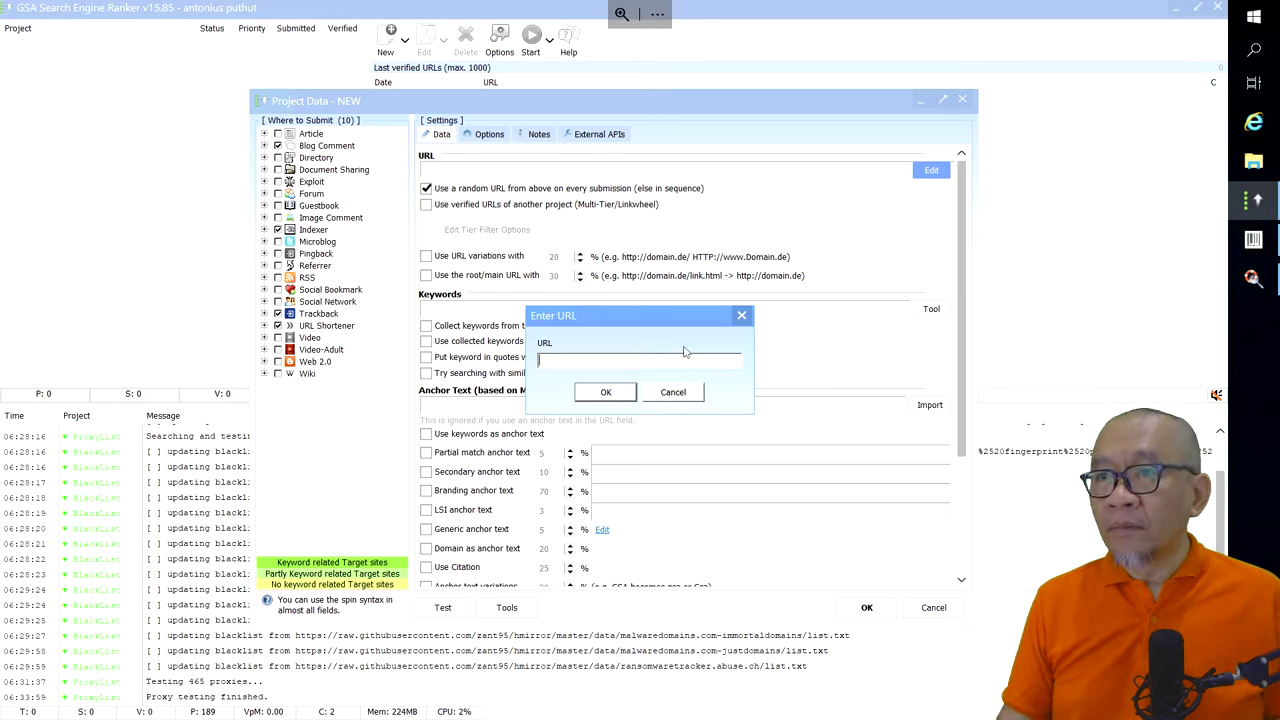
{"action": "type", "text": "https://www.halimp.com/"}
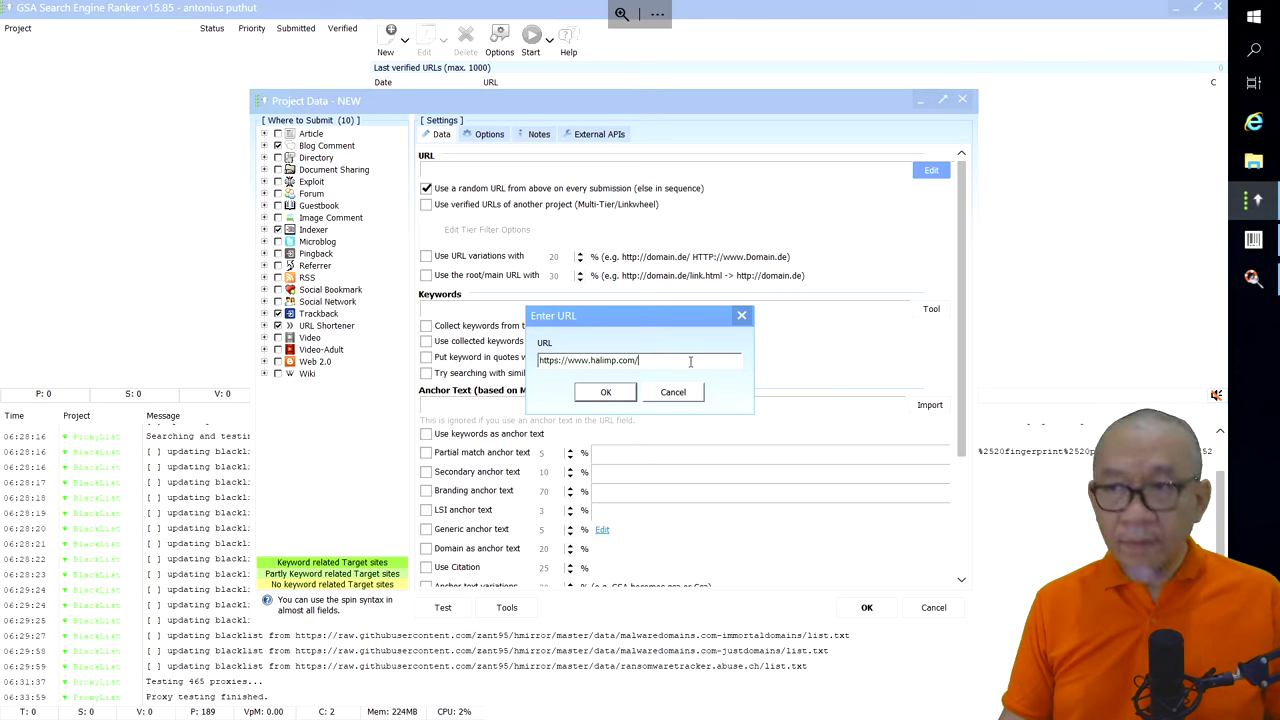
{"action": "left_click", "coordinate": [605, 392]}
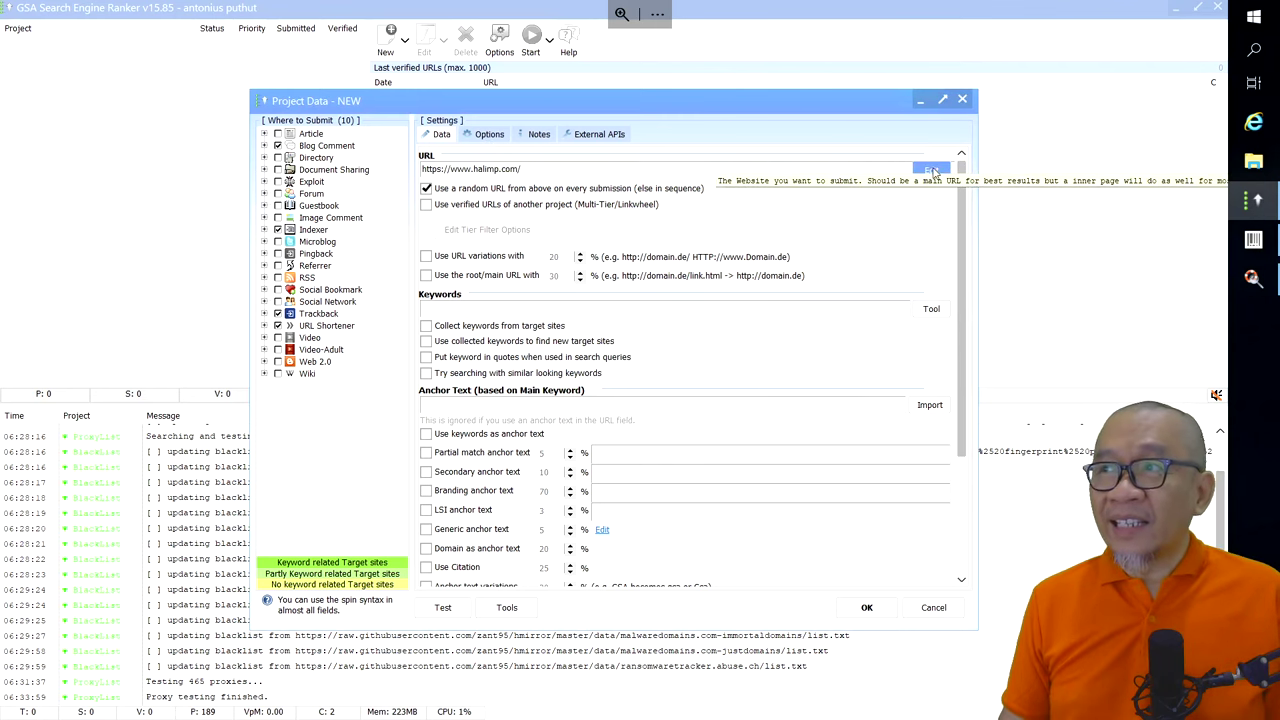
{"action": "left_click", "coordinate": [931, 171]}
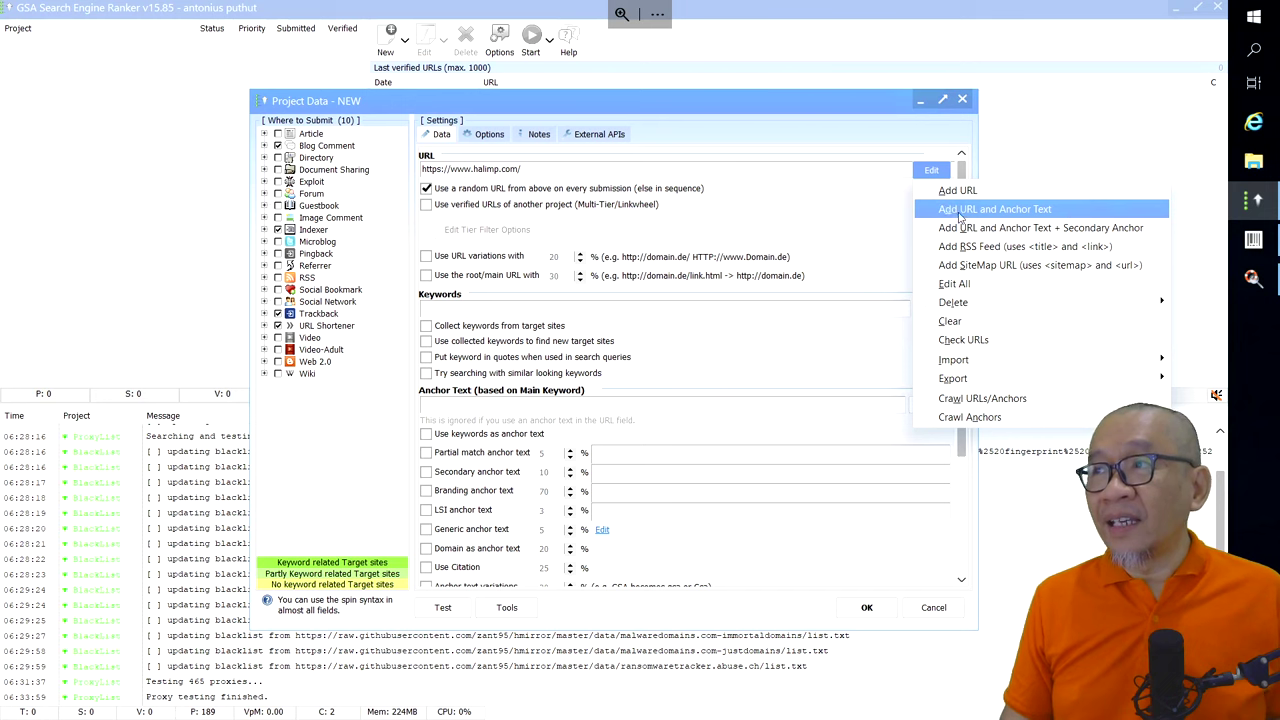
{"action": "left_click", "coordinate": [950, 212]}
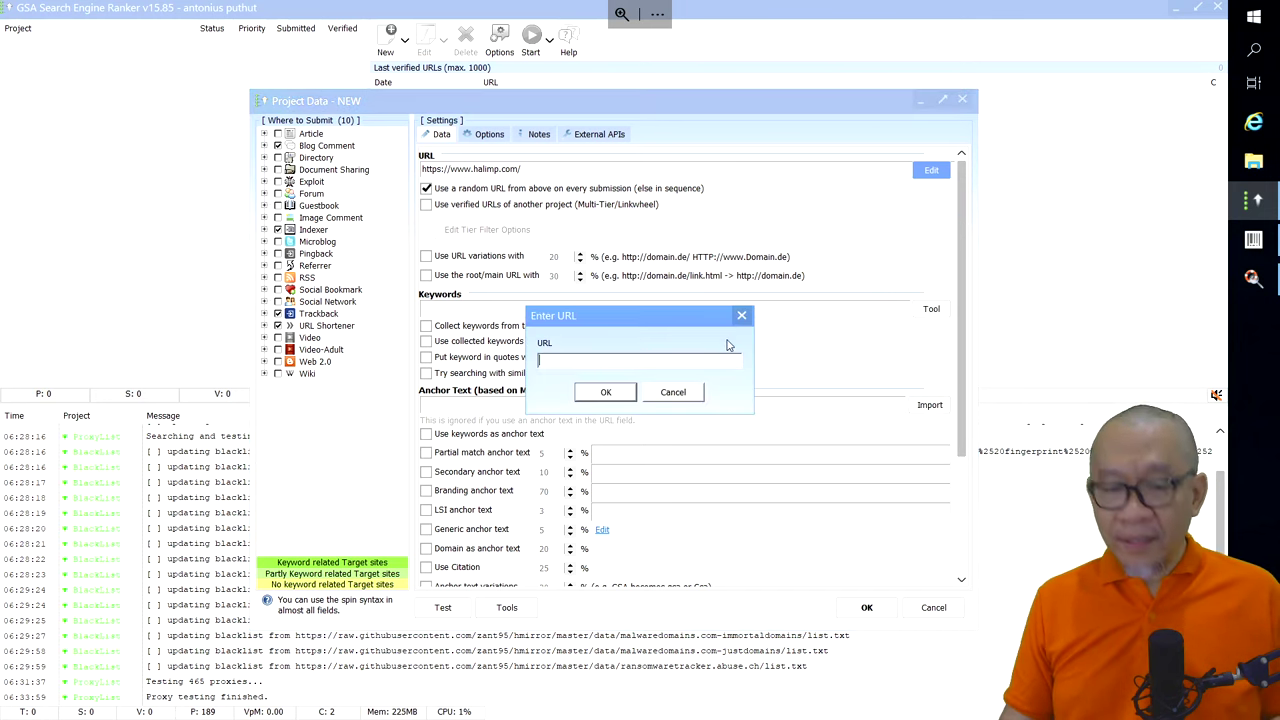
{"action": "type", "text": "https://www.halimp.com/"}
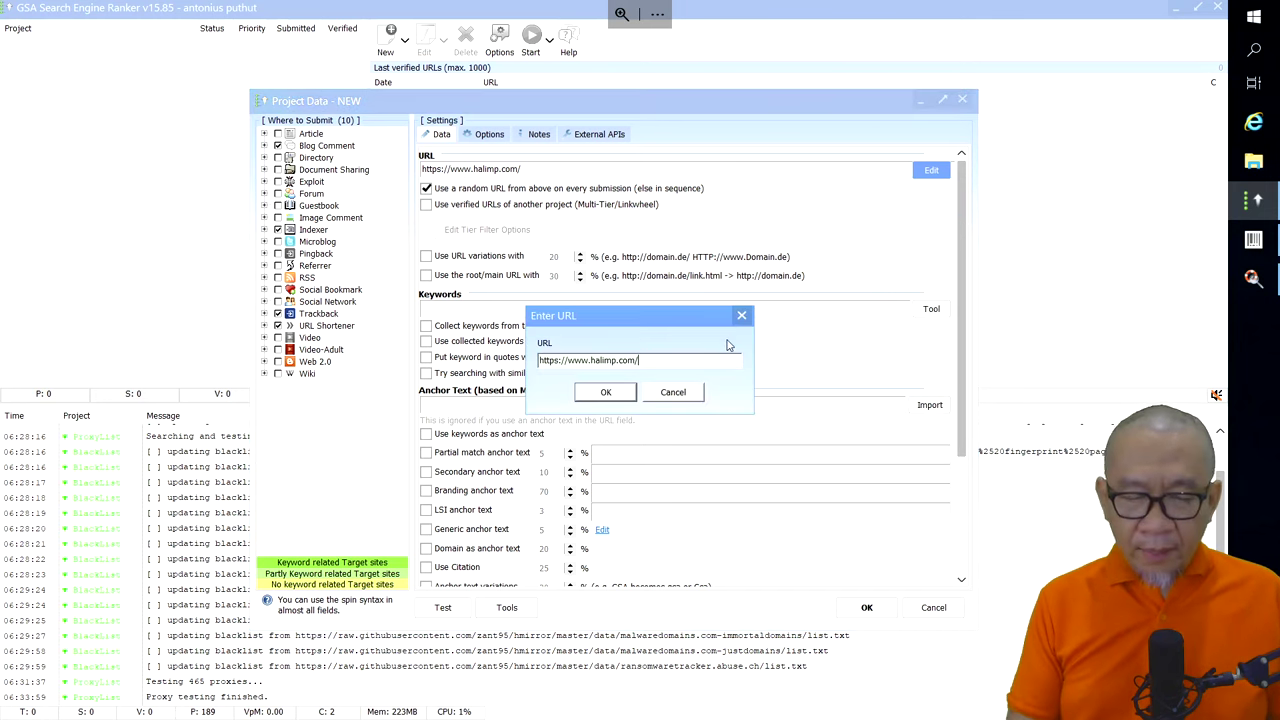
{"action": "left_click", "coordinate": [625, 400]}
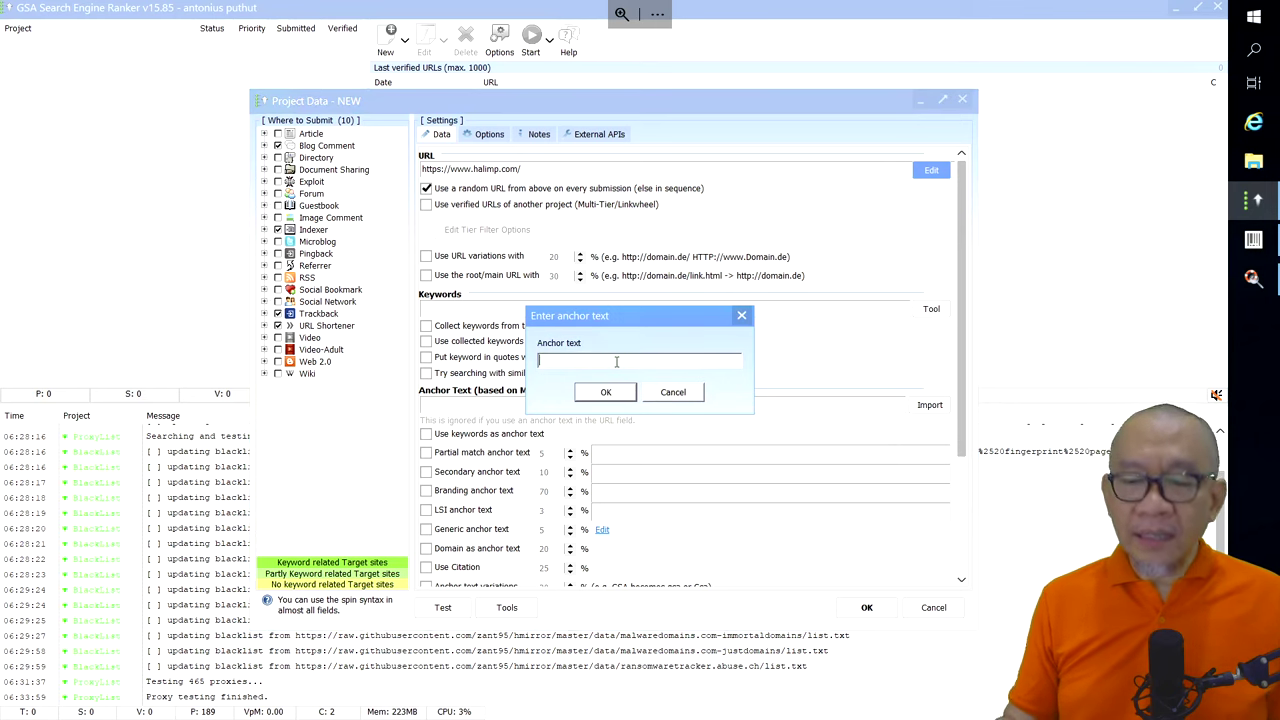
{"action": "type", "text": "ima"}
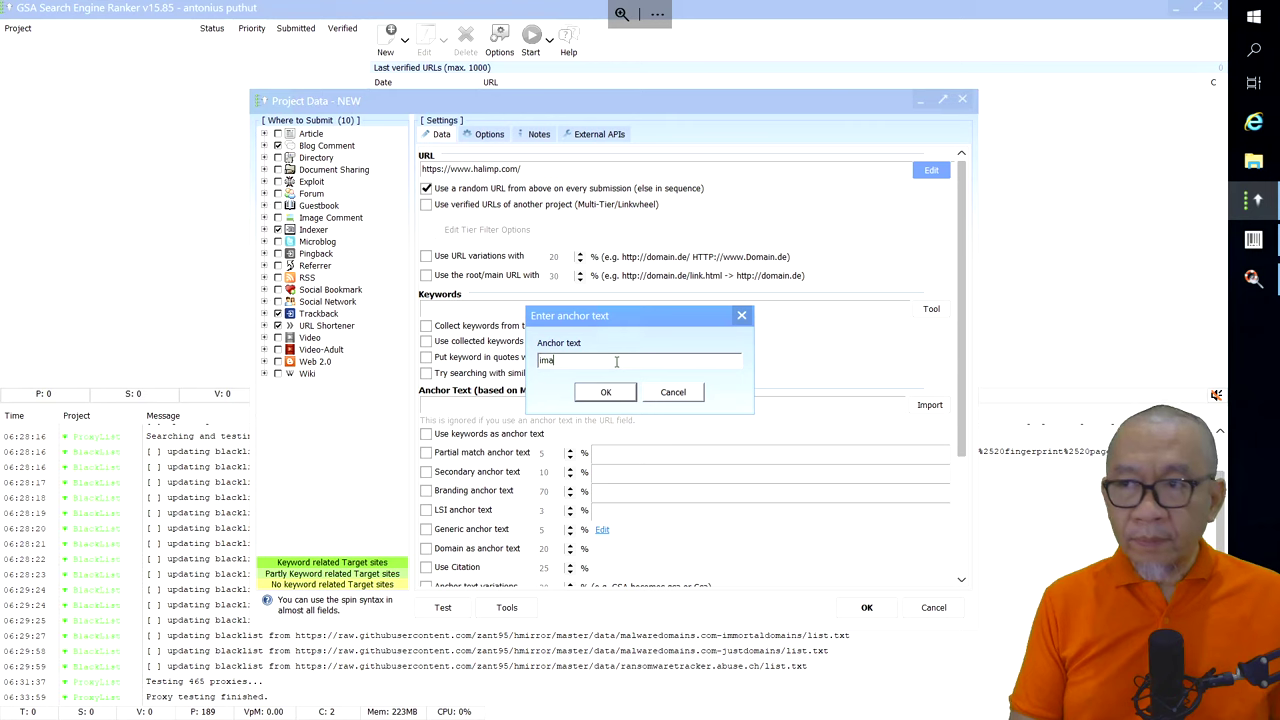
{"action": "type", "text": "g"}
{"action": "type", "text": "ros"}
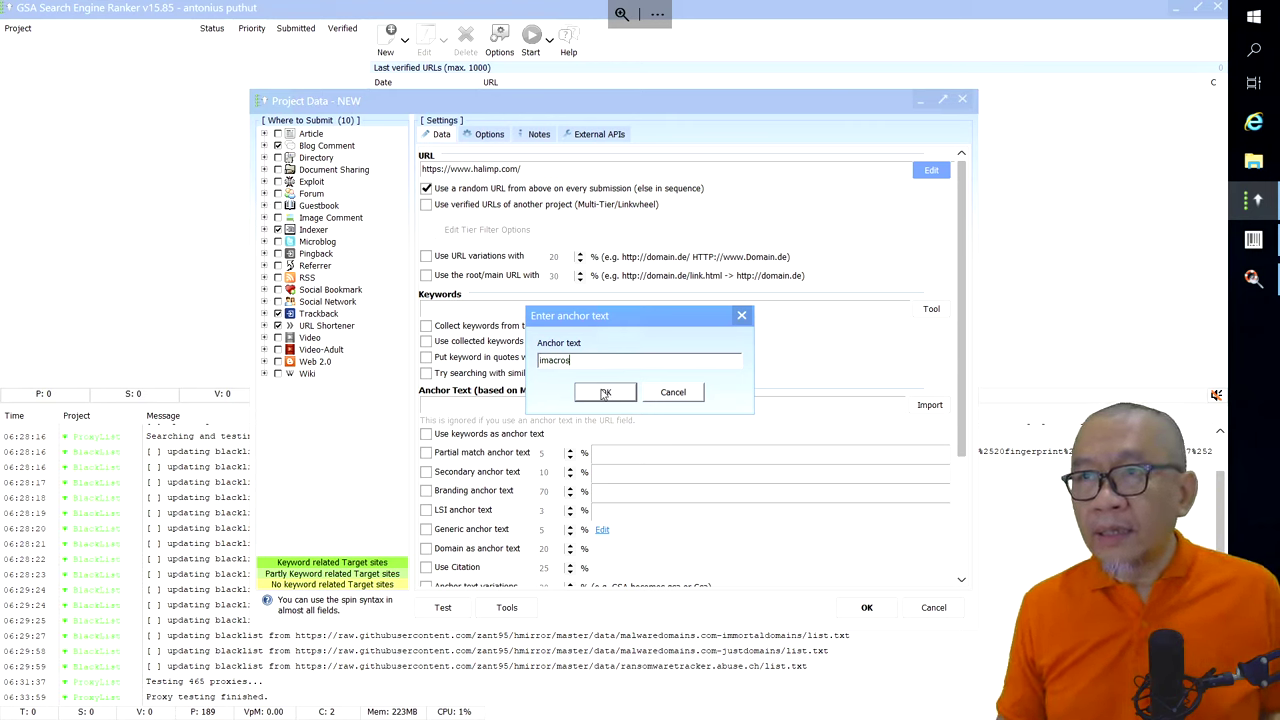
{"action": "left_click", "coordinate": [602, 392]}
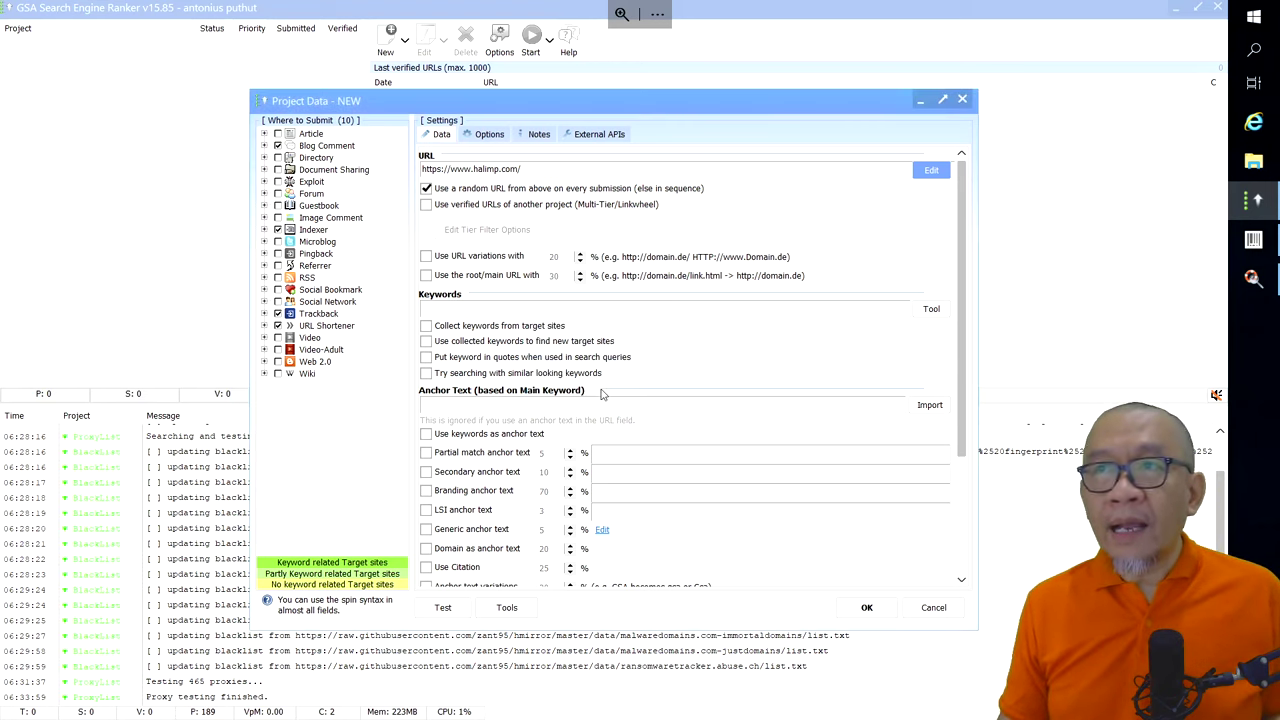
{"action": "left_click", "coordinate": [939, 174]}
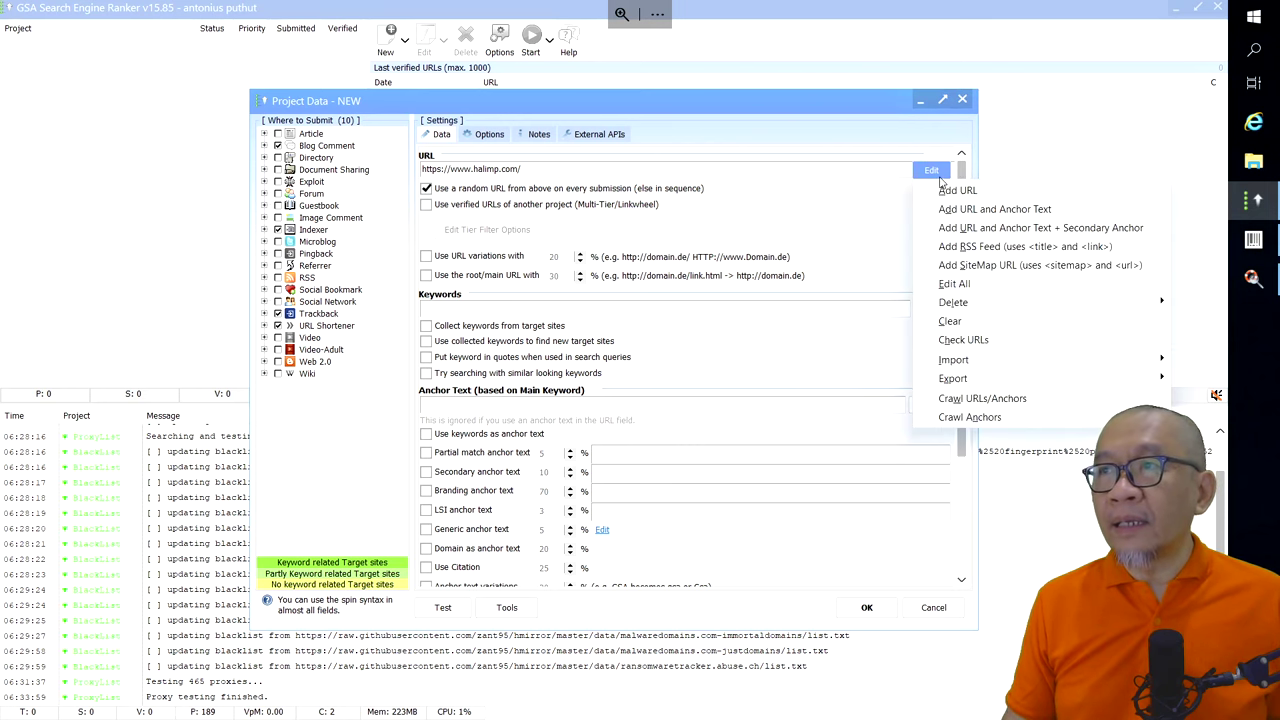
{"action": "left_click", "coordinate": [958, 284]}
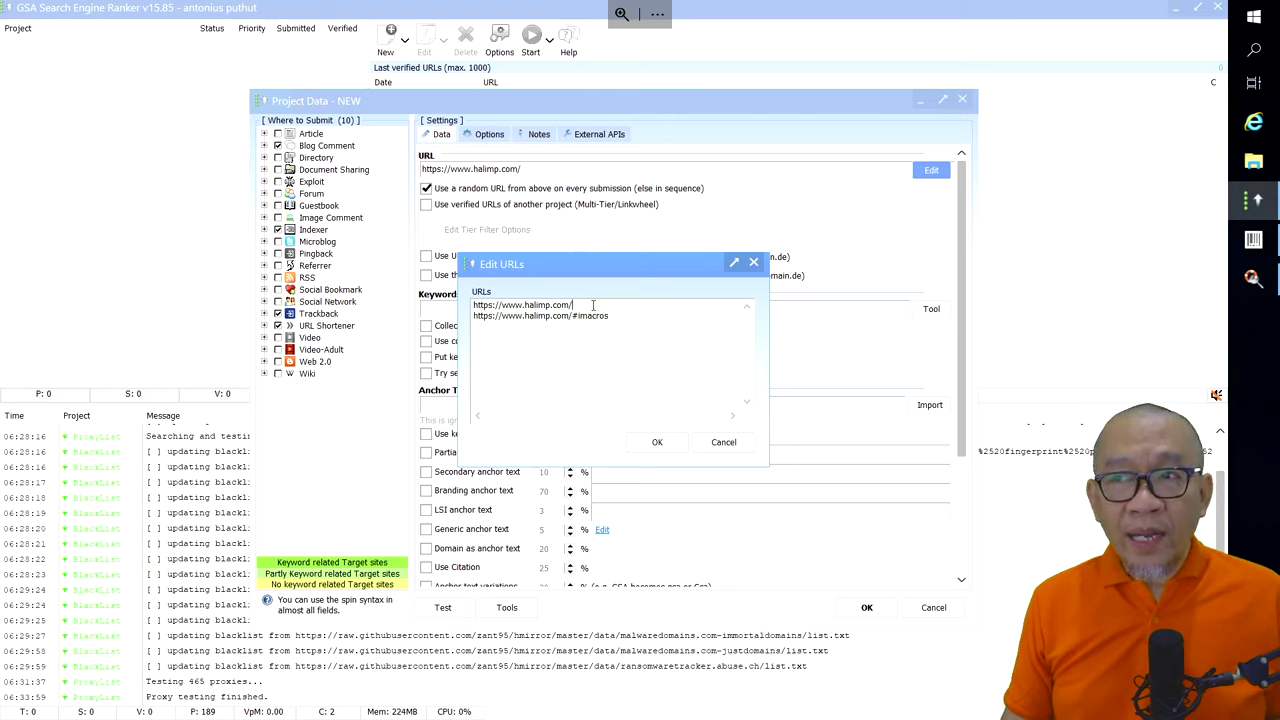
{"action": "left_click_drag", "start_coordinate": [595, 305], "coordinate": [472, 305]}
{"action": "key", "text": "ctrl+c"}
{"action": "key", "text": "Delete"}
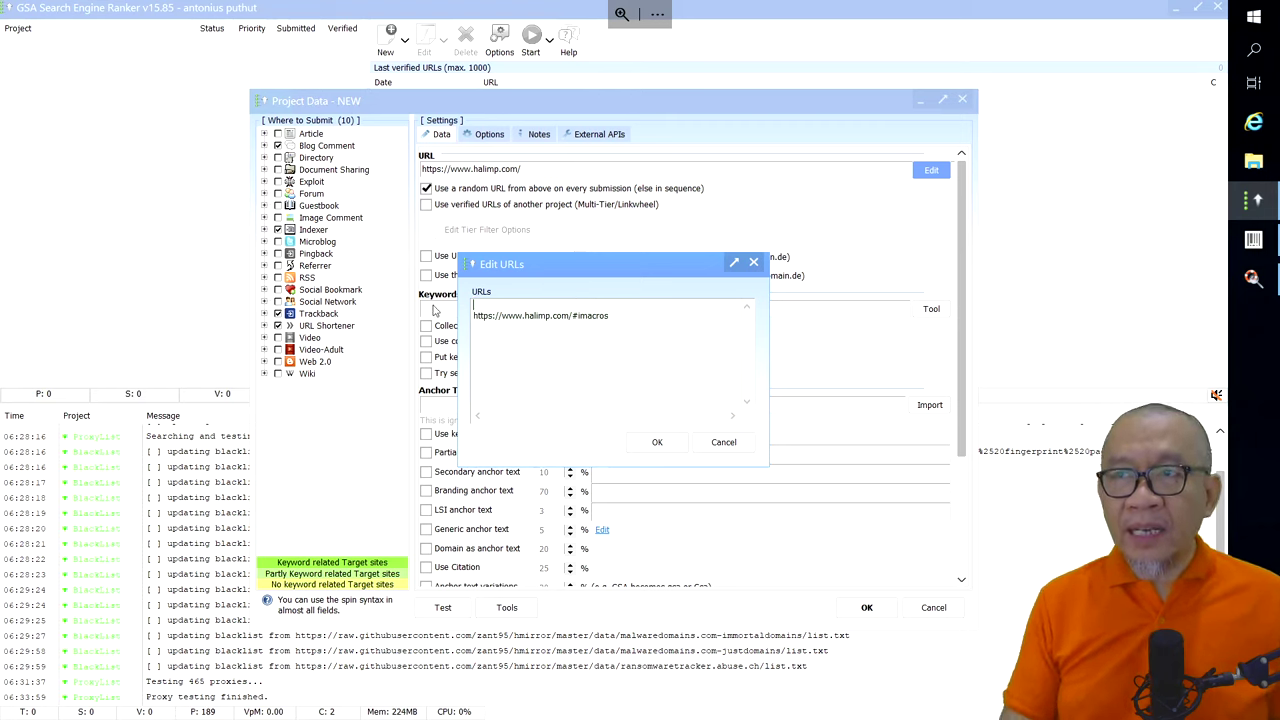
{"action": "key", "text": "Down"}
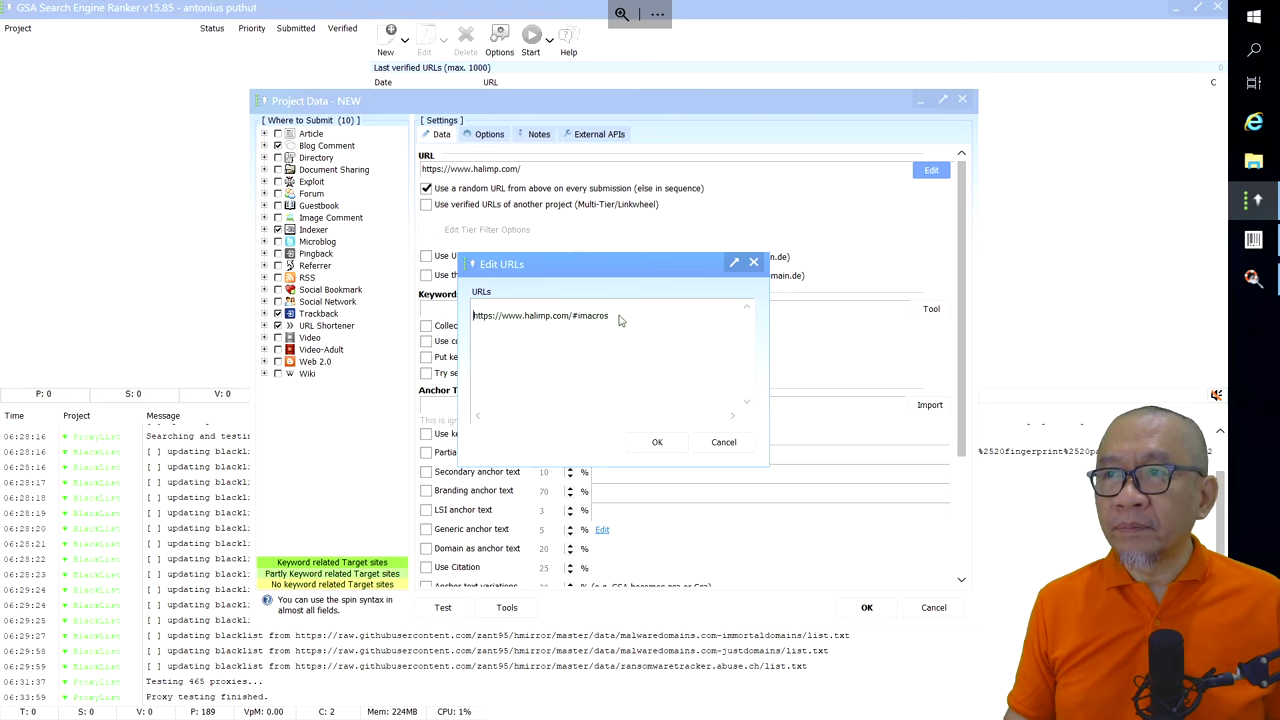
{"action": "key", "text": "BackSpace"}
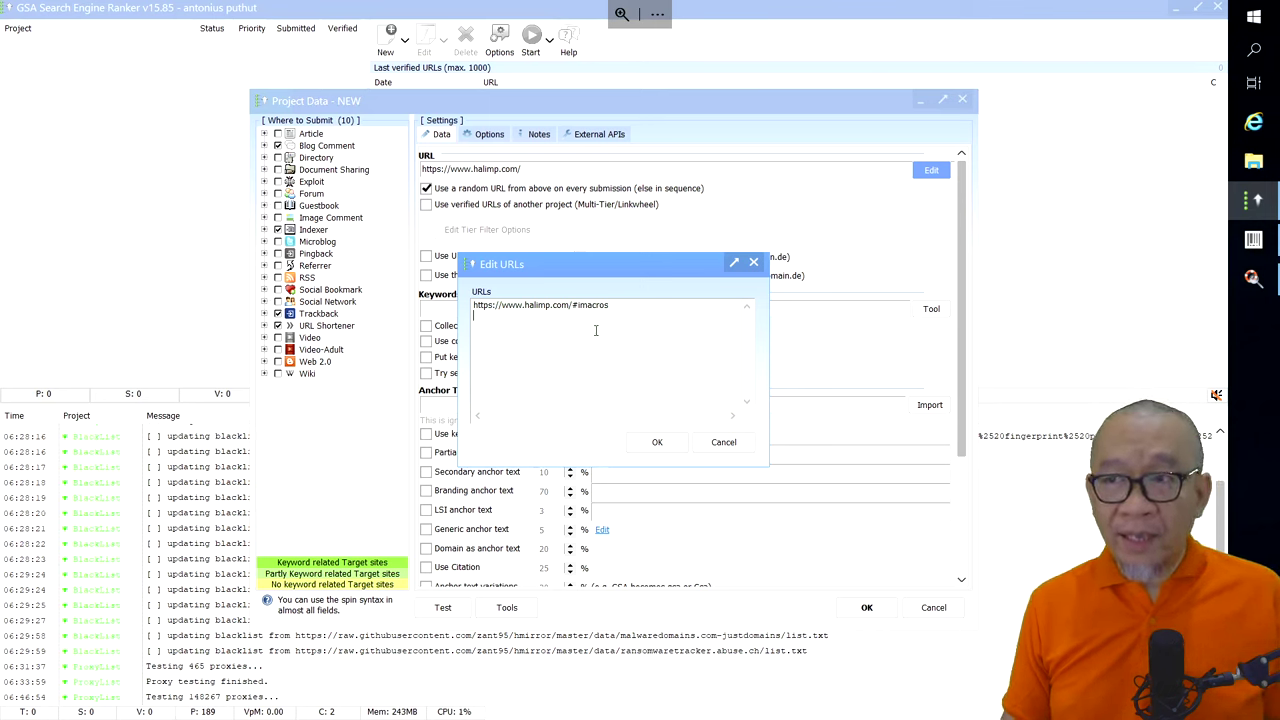
{"action": "left_click", "coordinate": [657, 445]}
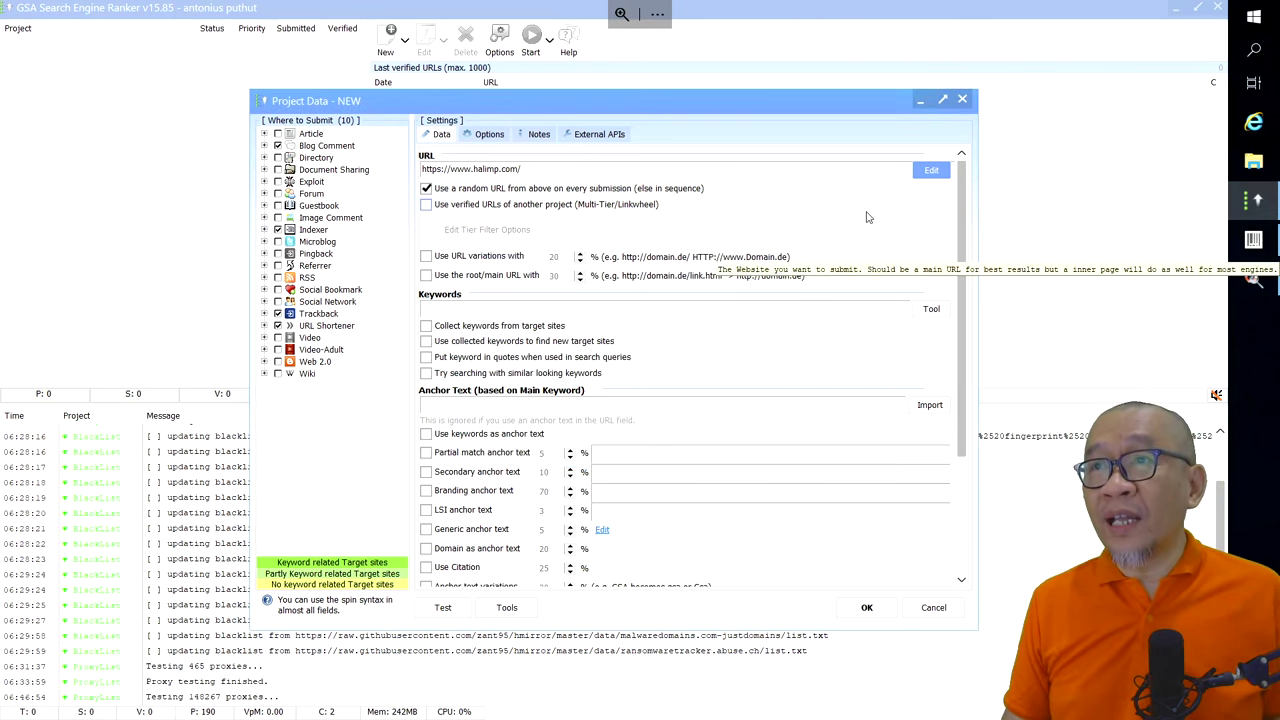
{"action": "left_click", "coordinate": [933, 172]}
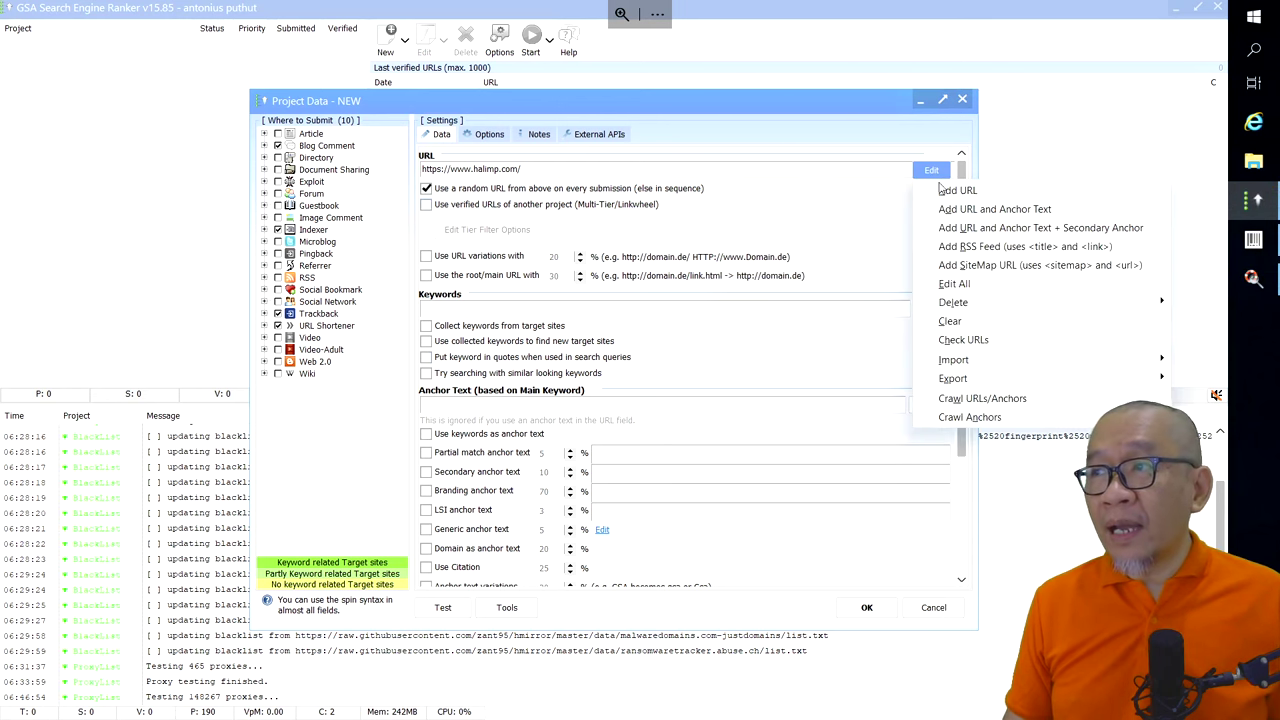
{"action": "left_click", "coordinate": [965, 236]}
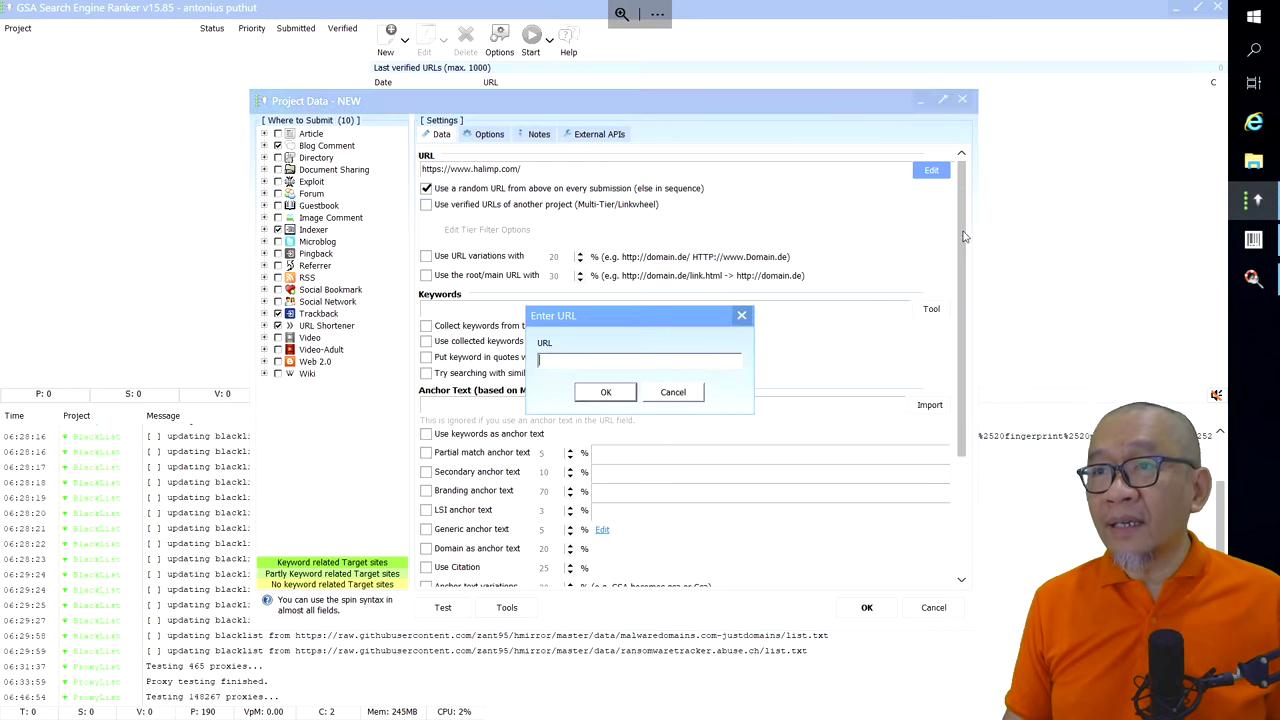
{"action": "key", "text": "ctrl+v"}
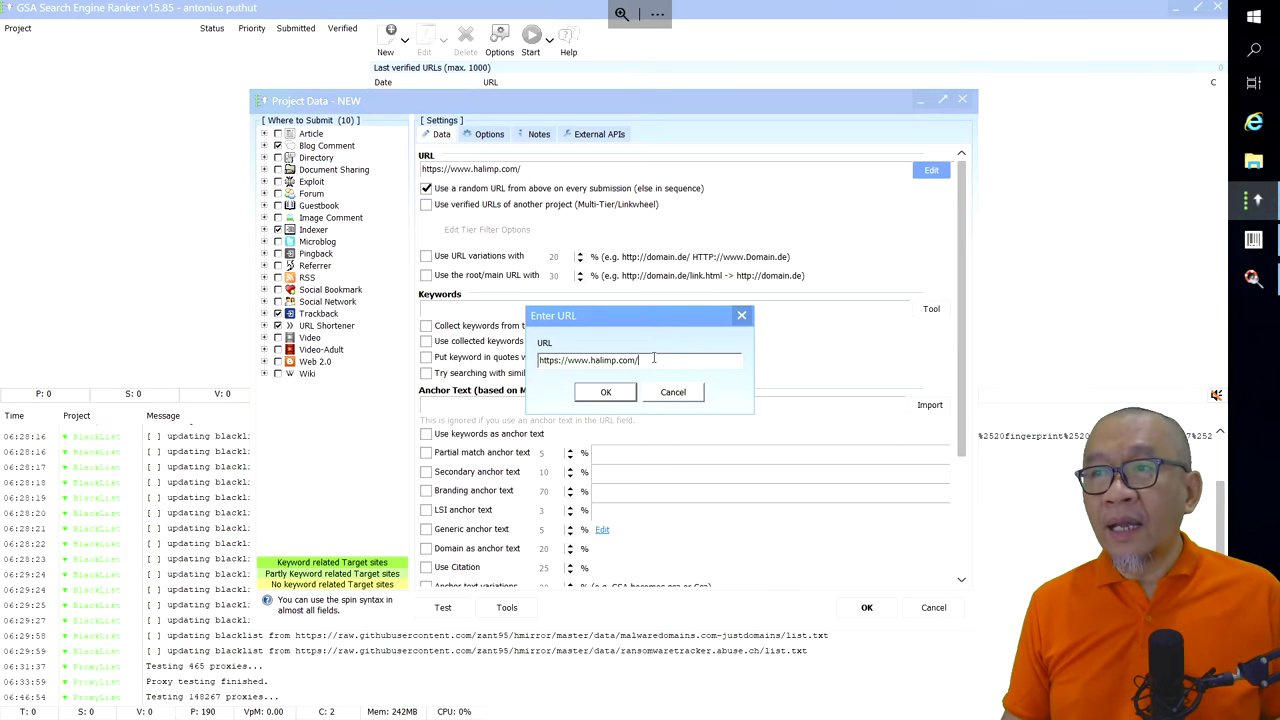
{"action": "left_click", "coordinate": [621, 394]}
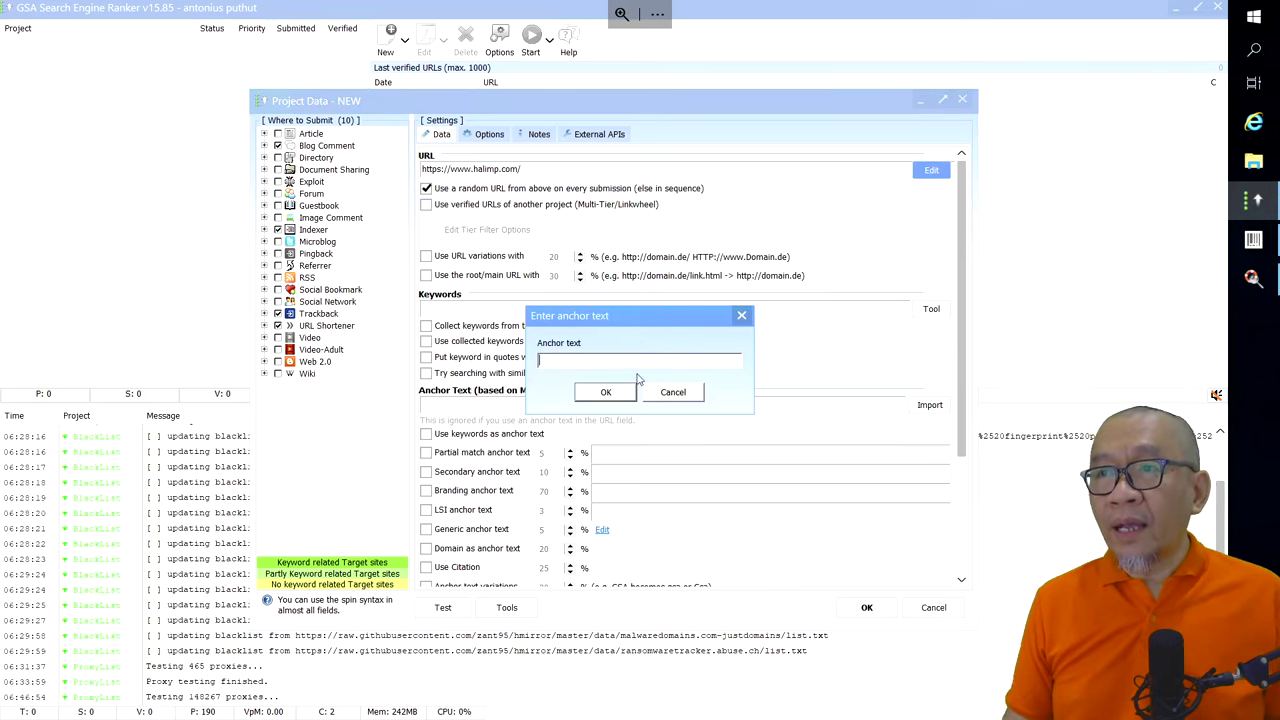
{"action": "type", "text": "imacros"}
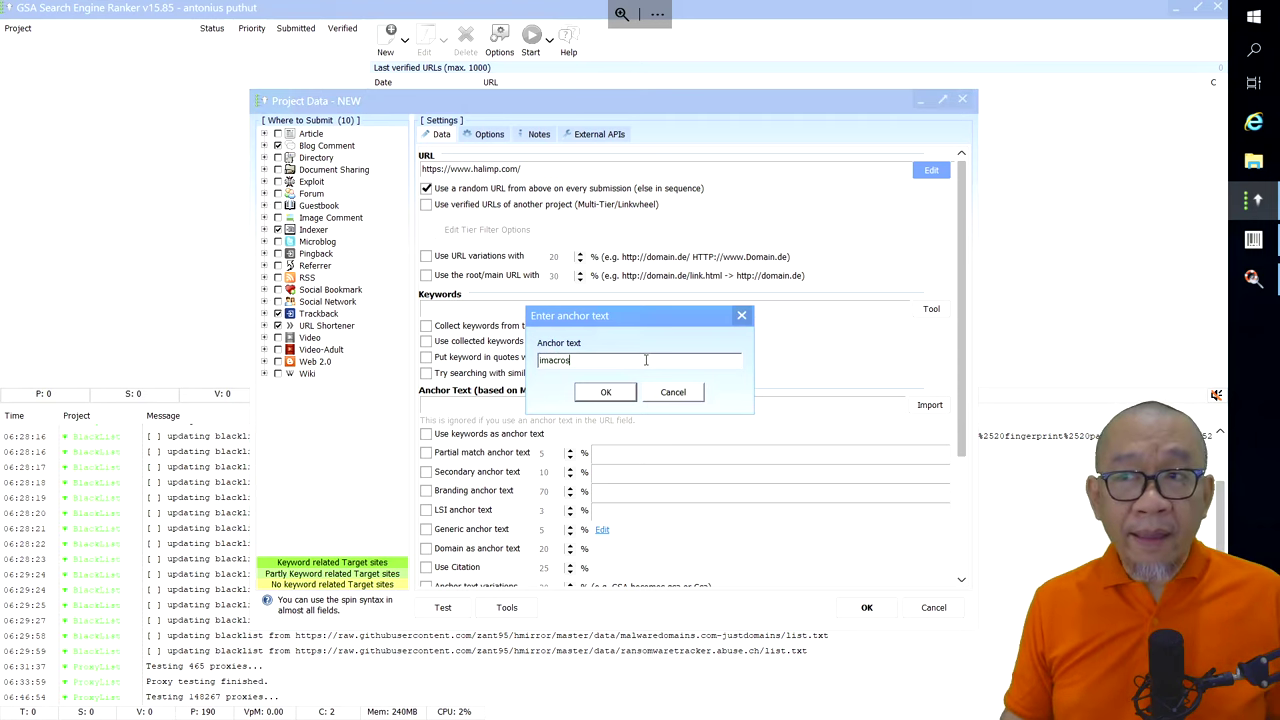
{"action": "left_click", "coordinate": [622, 395]}
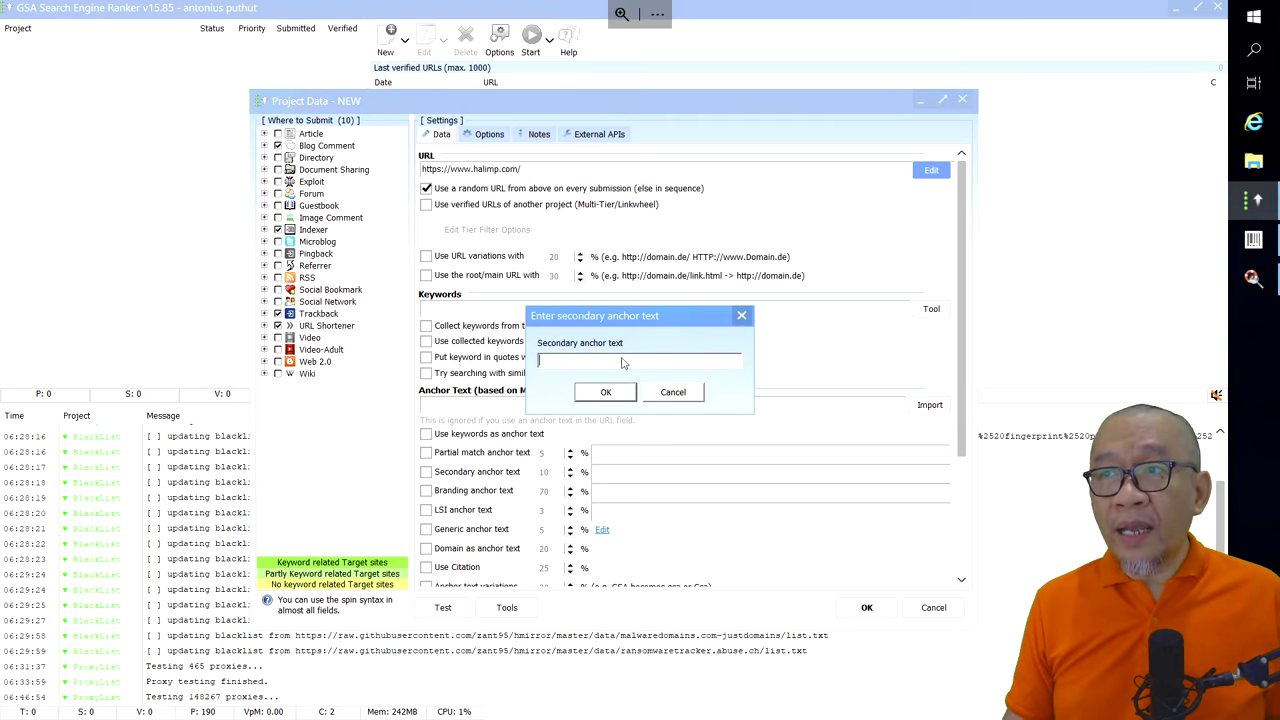
{"action": "type", "text": "backlink"}
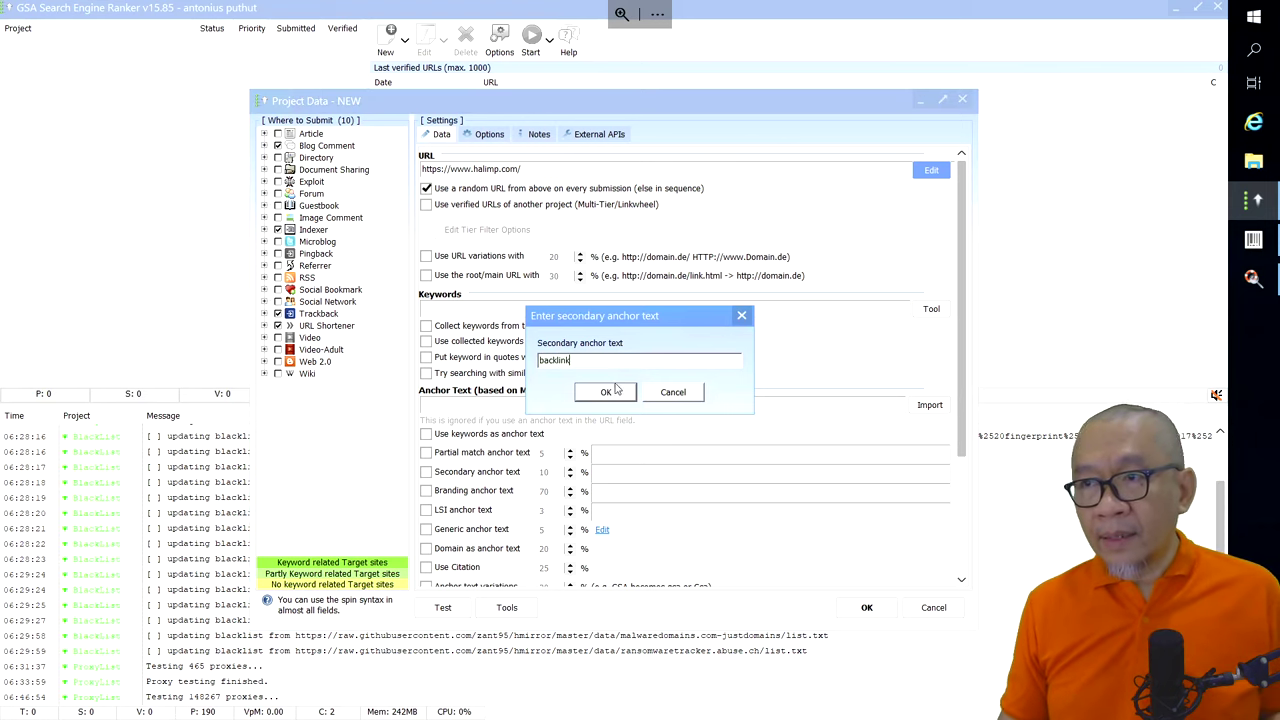
{"action": "left_click", "coordinate": [614, 392]}
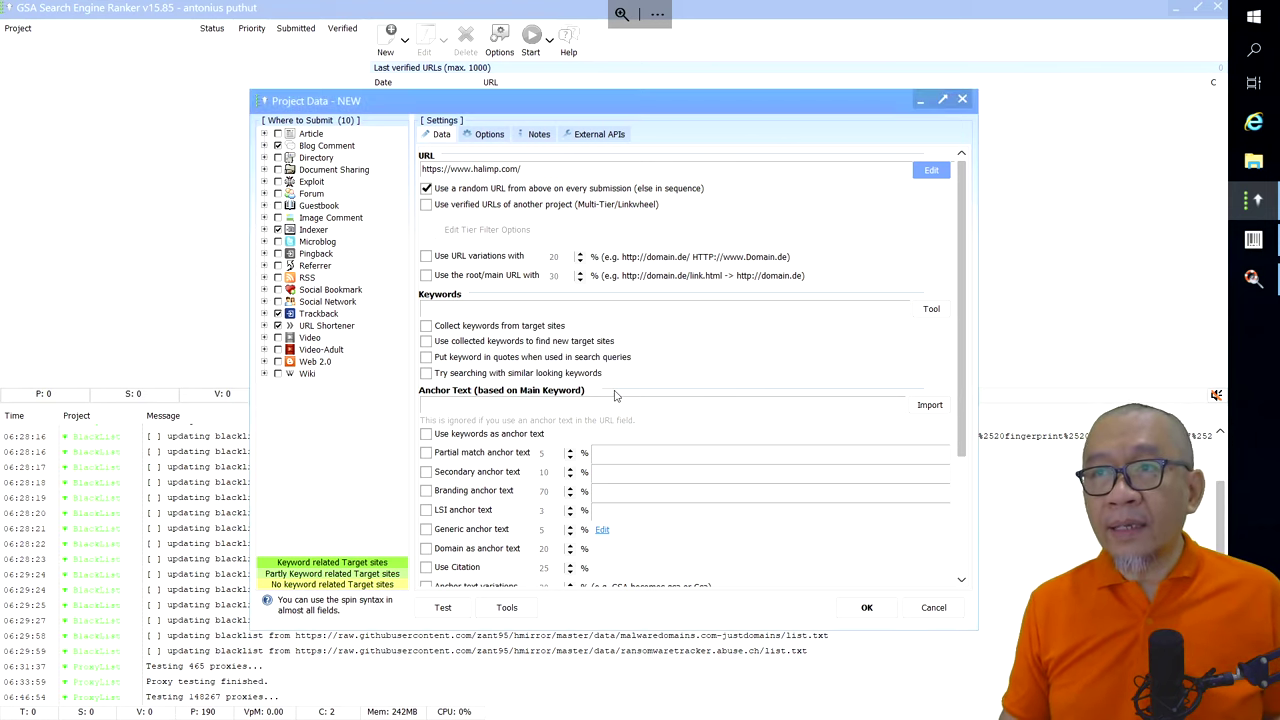
Edit the full URL list and append the anchors "#SEO onpage#Youtube" to the entry ending in #imacros#backlink
{"action": "left_click", "coordinate": [931, 171]}
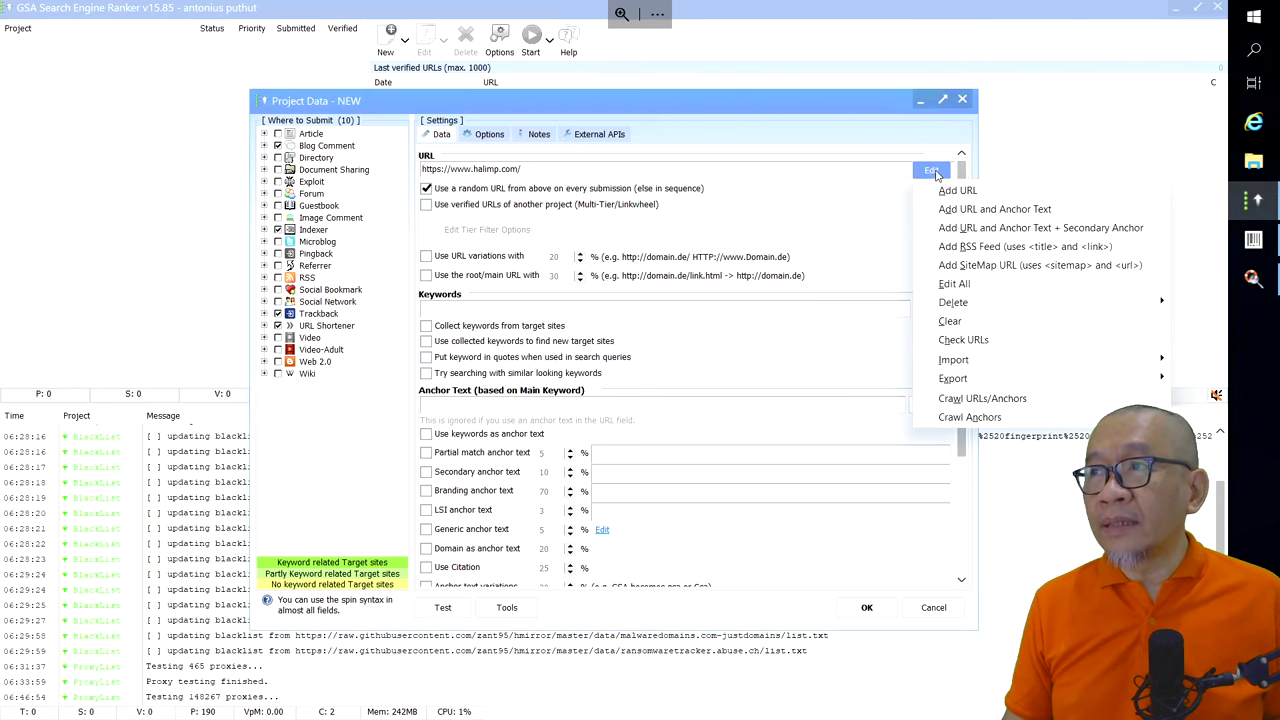
{"action": "left_click", "coordinate": [960, 284]}
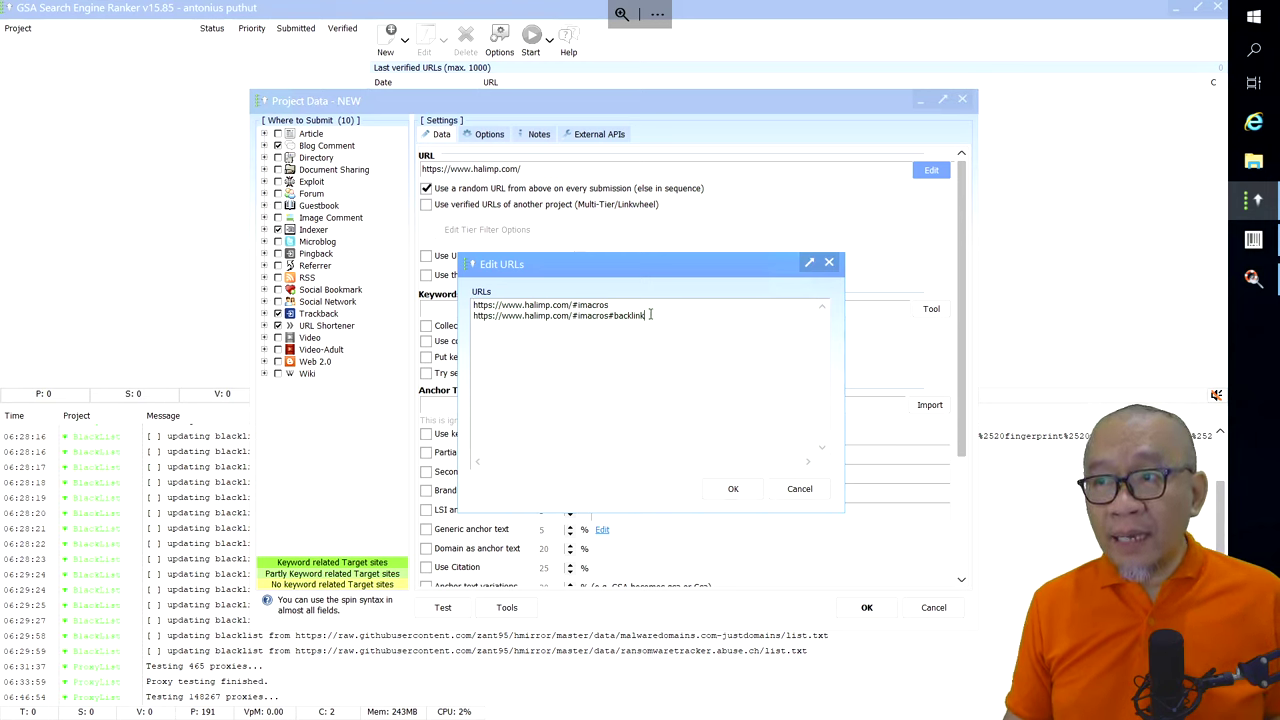
{"action": "type", "text": "#"}
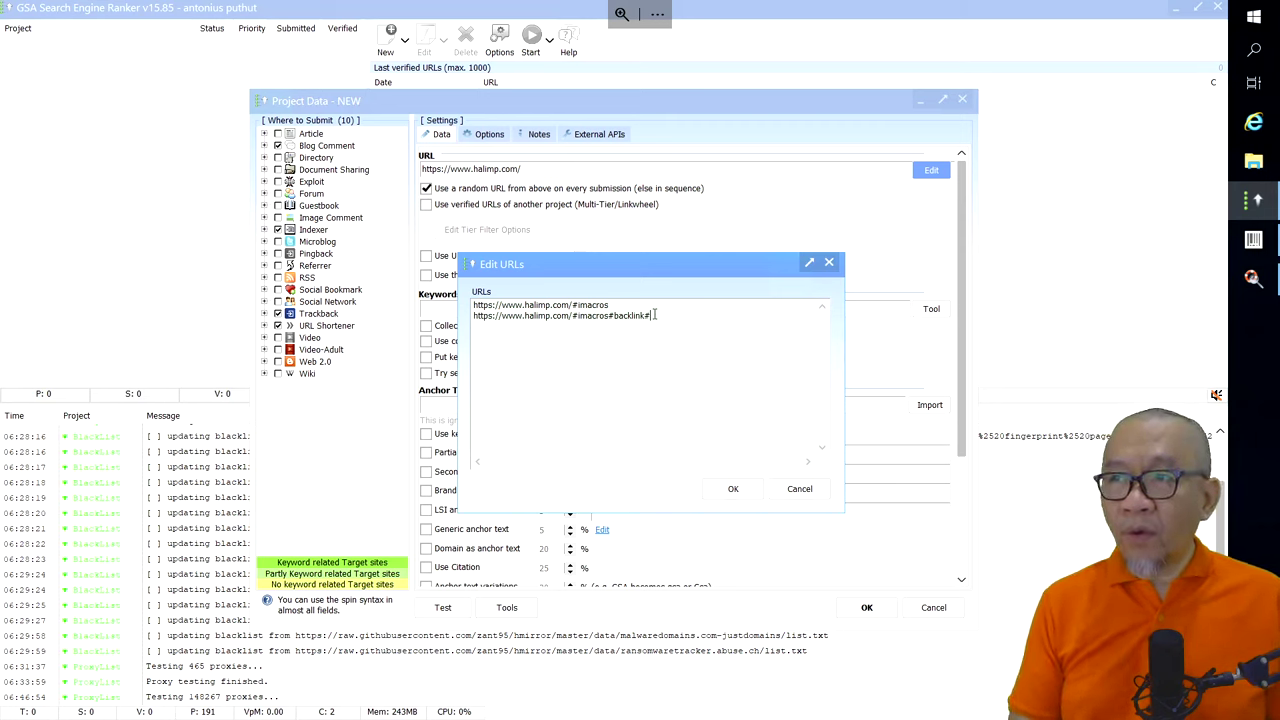
{"action": "type", "text": "SEO"}
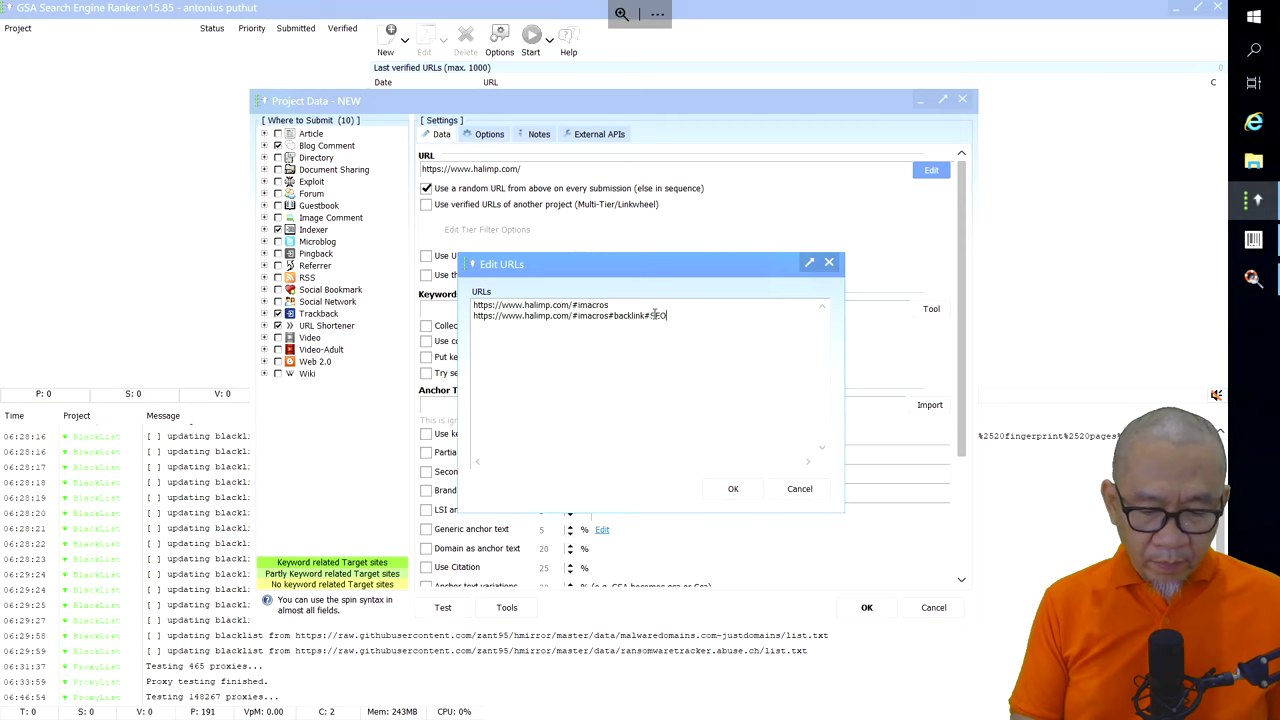
{"action": "type", "text": " onp"}
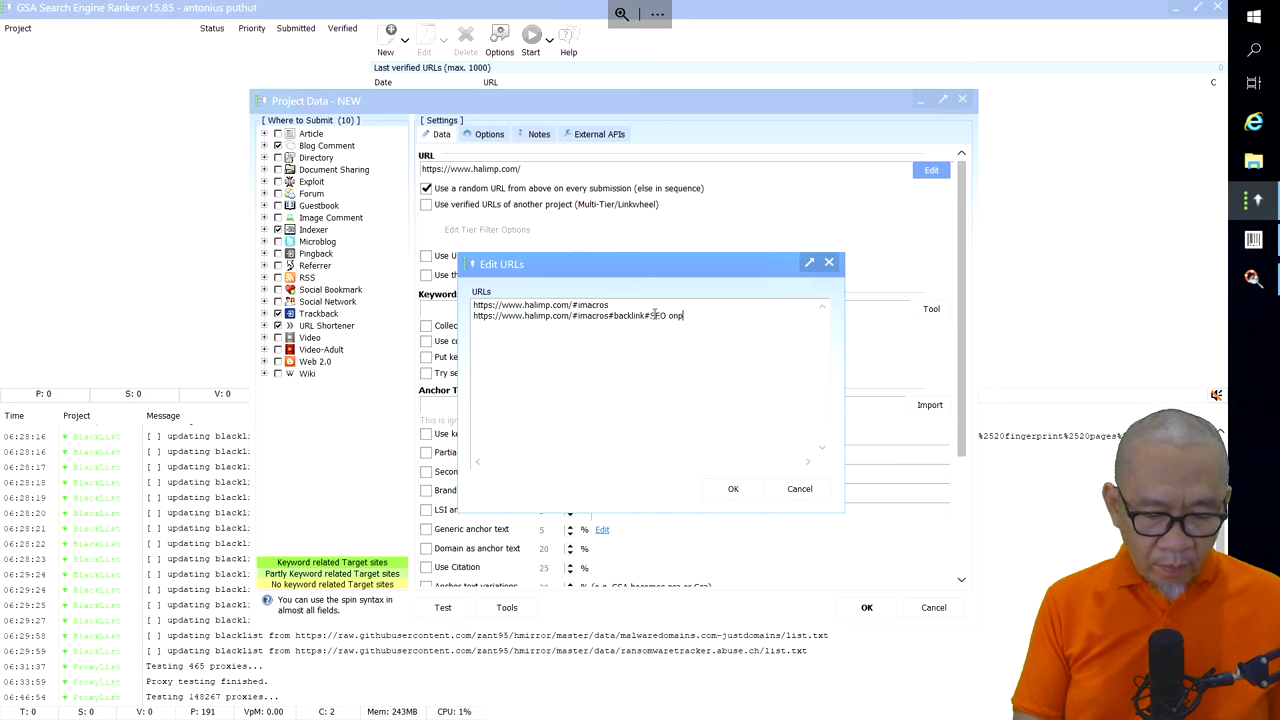
{"action": "type", "text": "age#"}
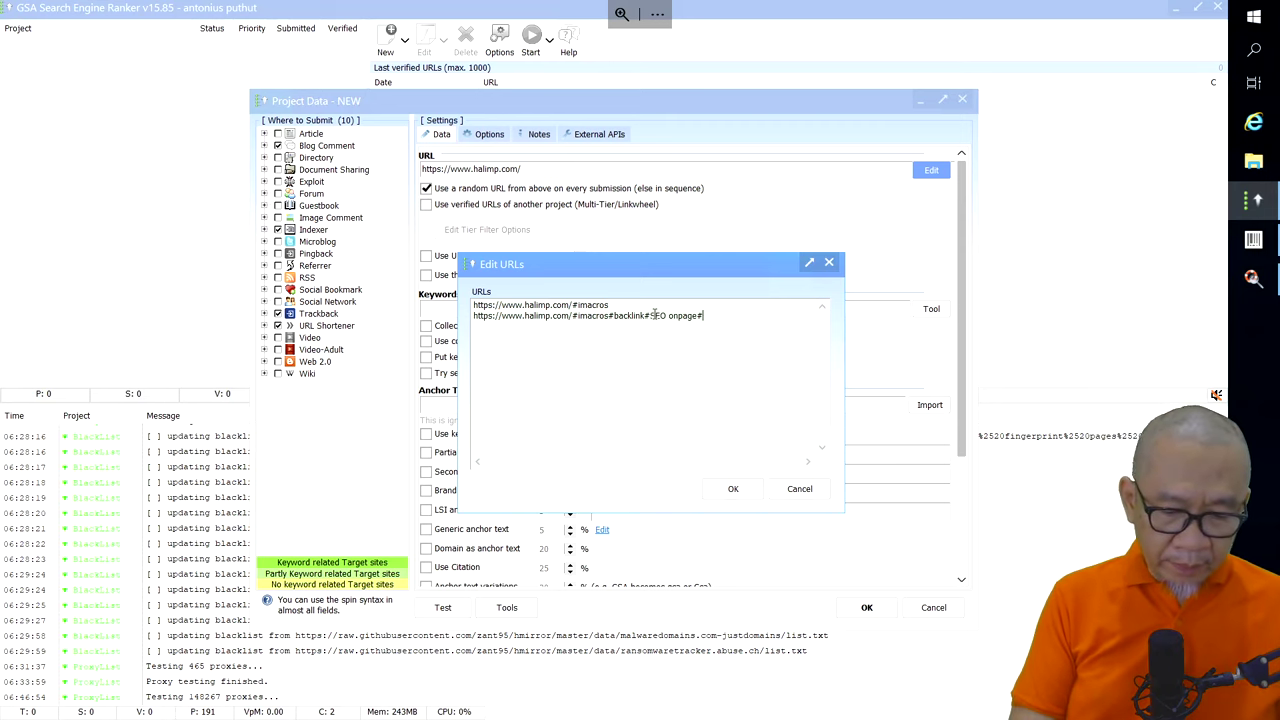
{"action": "type", "text": "Youtube"}
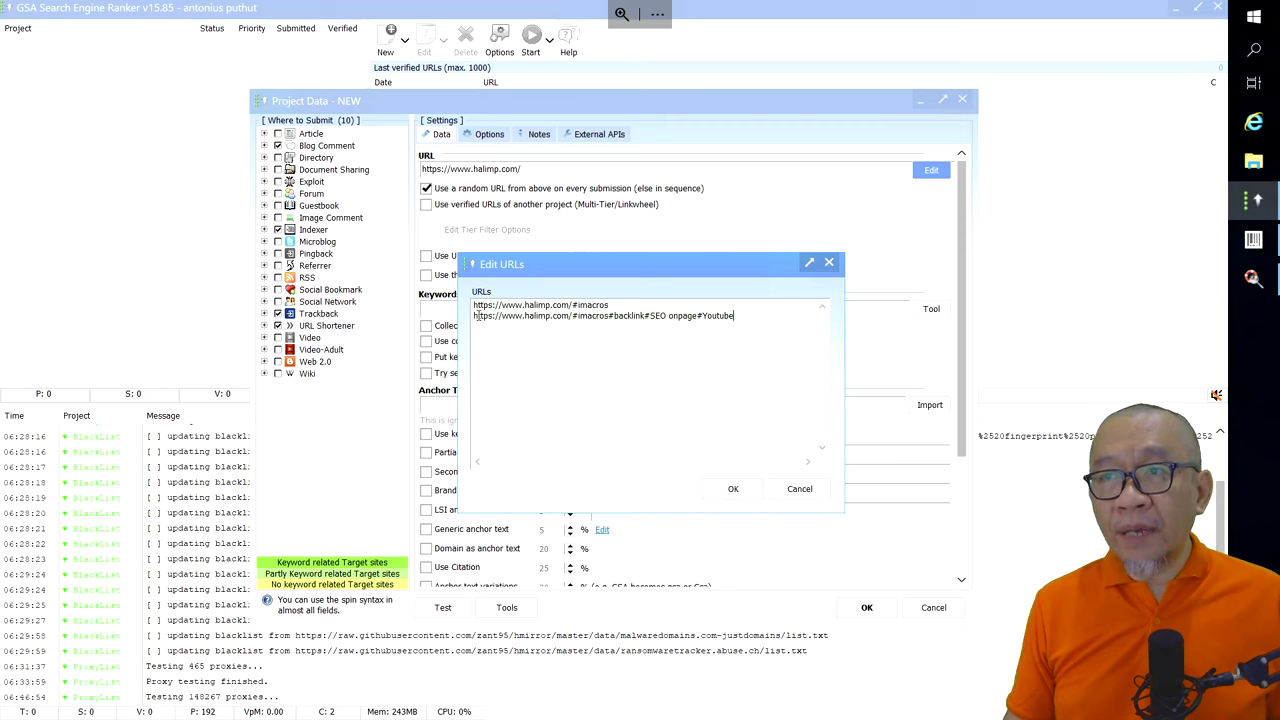
Delete the URL entry that has only the imacros anchor and save the URL list
{"action": "double_click", "coordinate": [474, 305]}
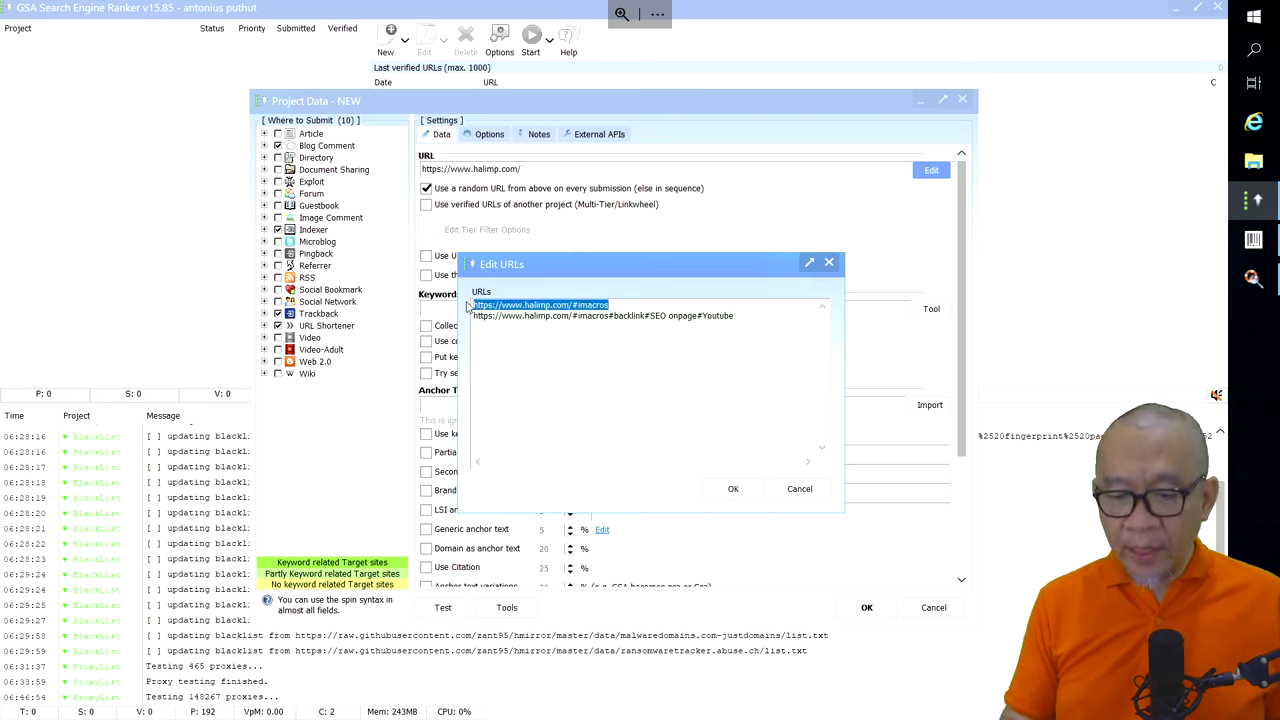
{"action": "key", "text": "Delete"}
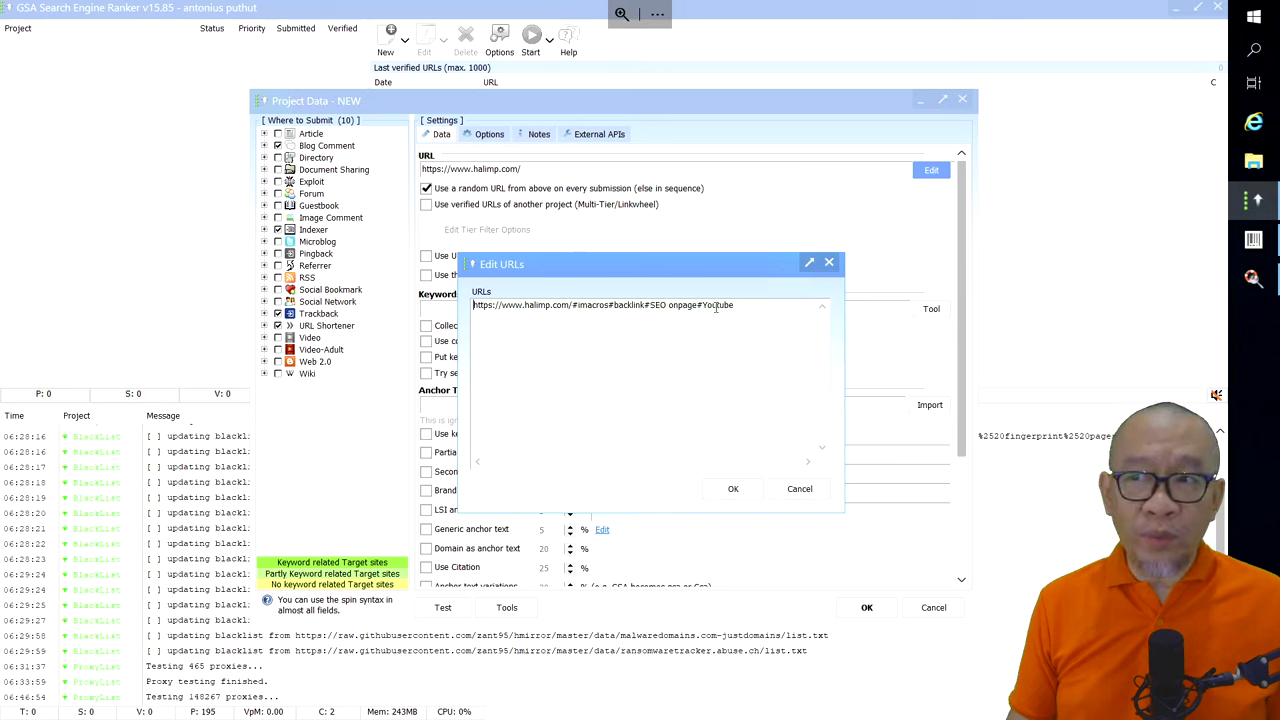
{"action": "left_click", "coordinate": [738, 489]}
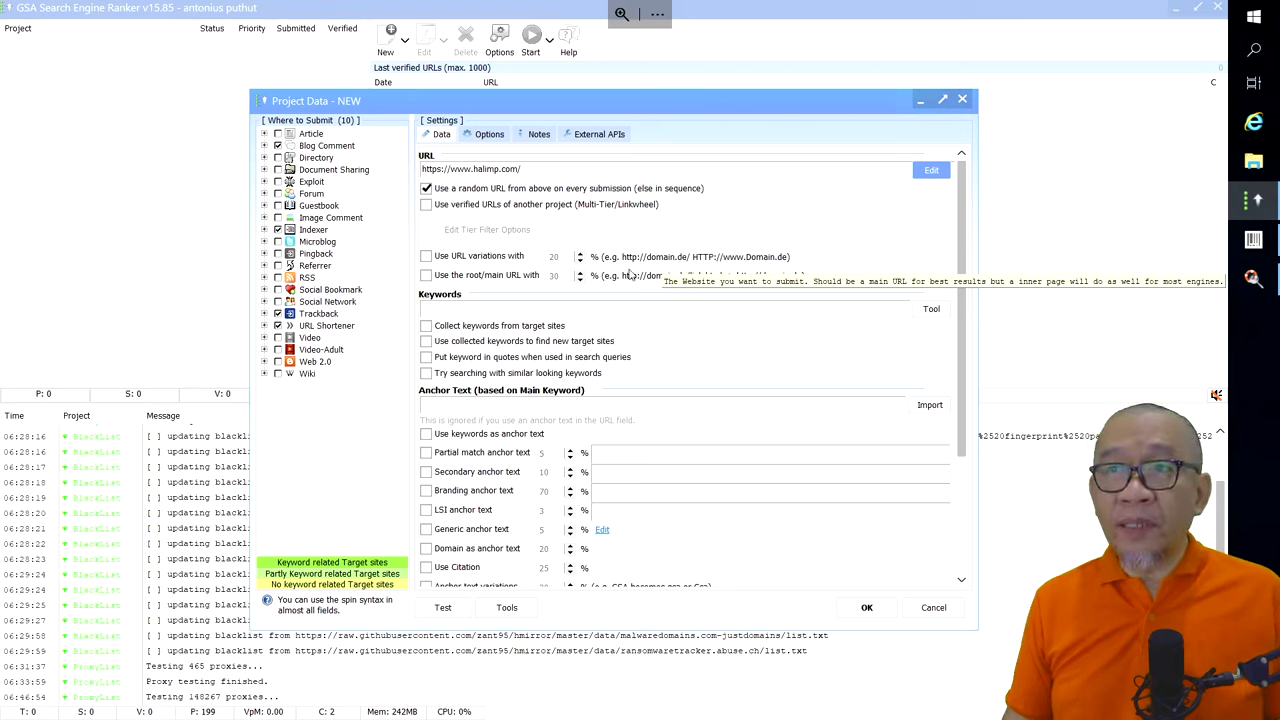
Enable URL variations at 20 % for the project and place the cursor in the empty Keywords field
{"action": "left_click", "coordinate": [427, 258]}
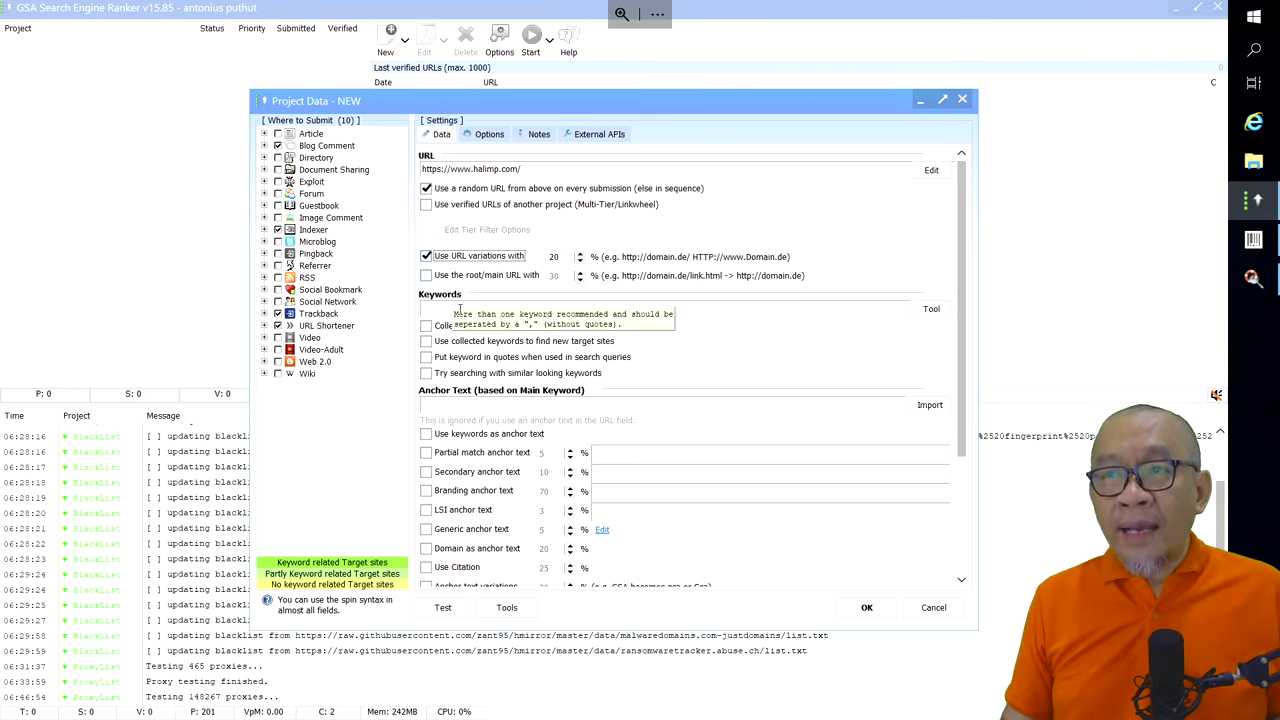
{"action": "left_click", "coordinate": [452, 407]}
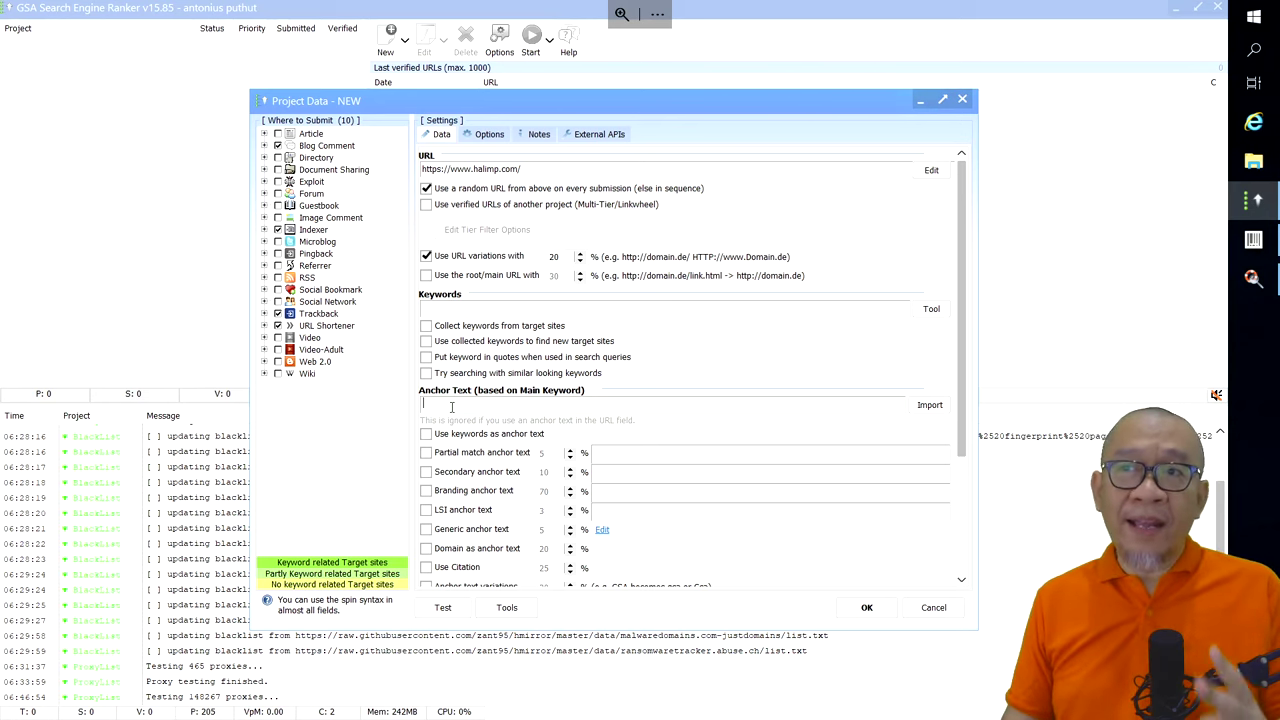
{"action": "left_click", "coordinate": [486, 310]}
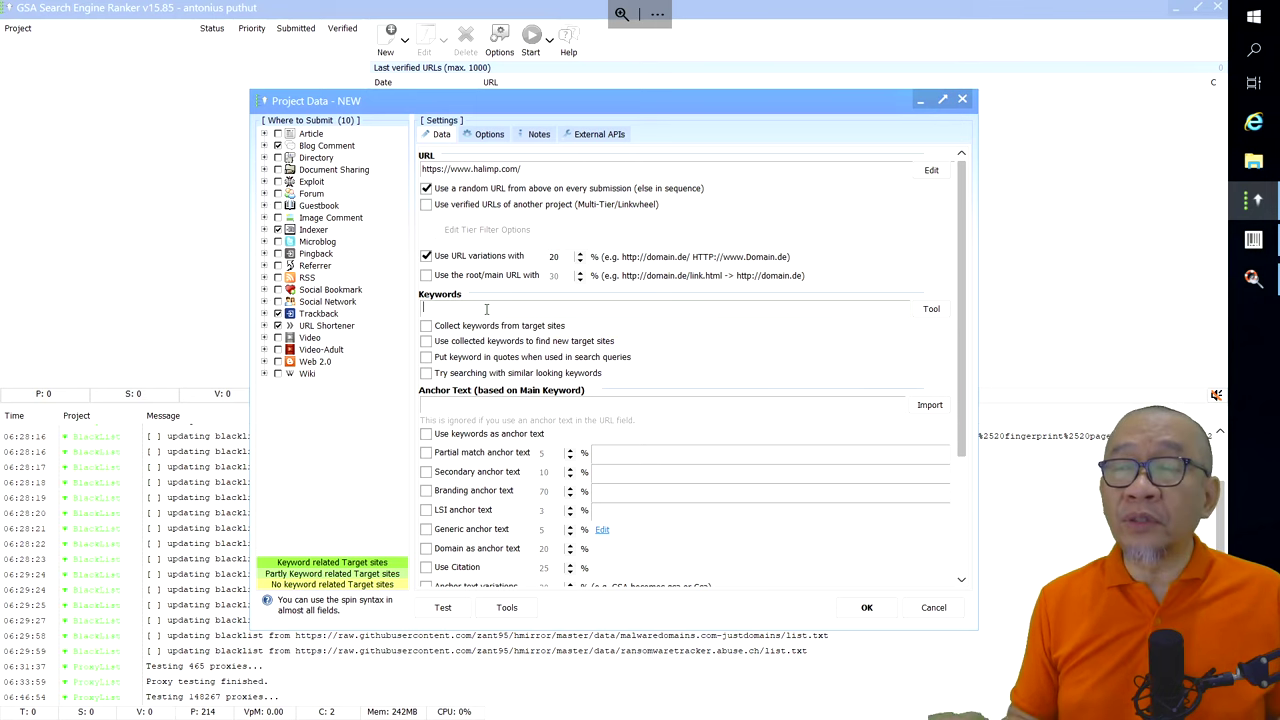
Switch to Chrome, search Ahrefs Keywords Explorer for "Backlink" on Google in Indonesia, and open the full list of matching terms
{"action": "mouse_move", "coordinate": [520, 18]}
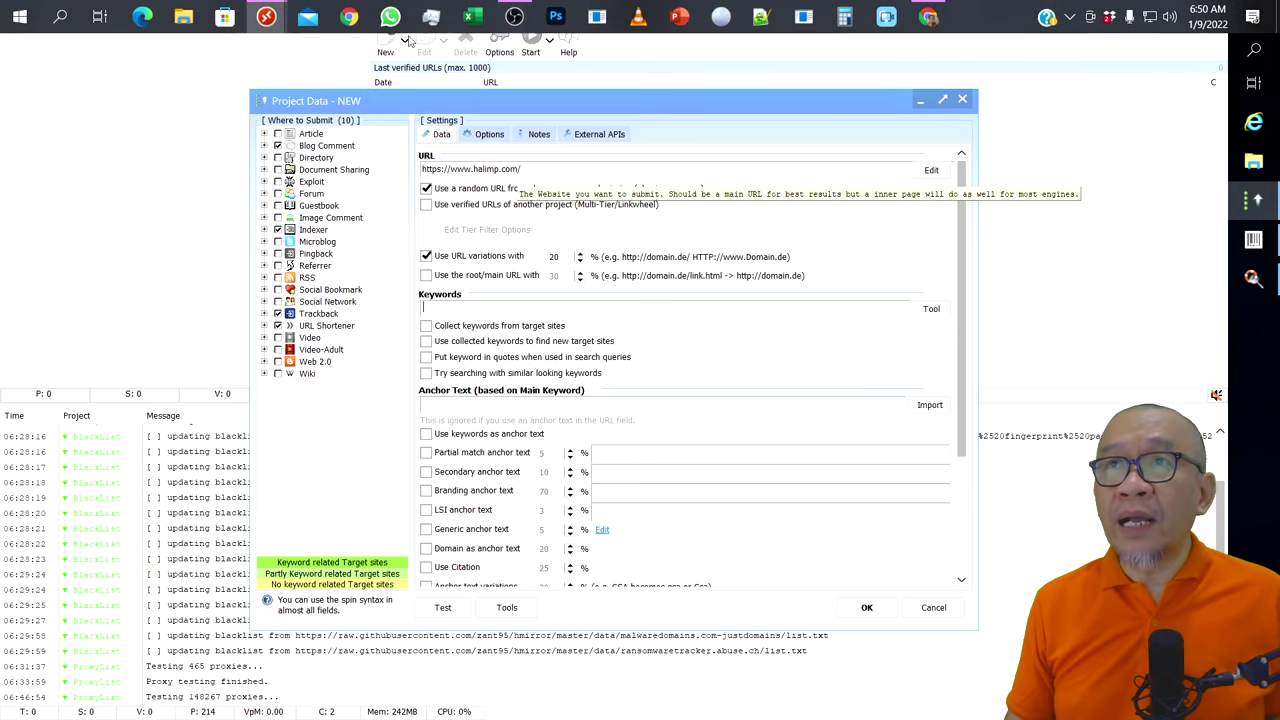
{"action": "left_click", "coordinate": [929, 20]}
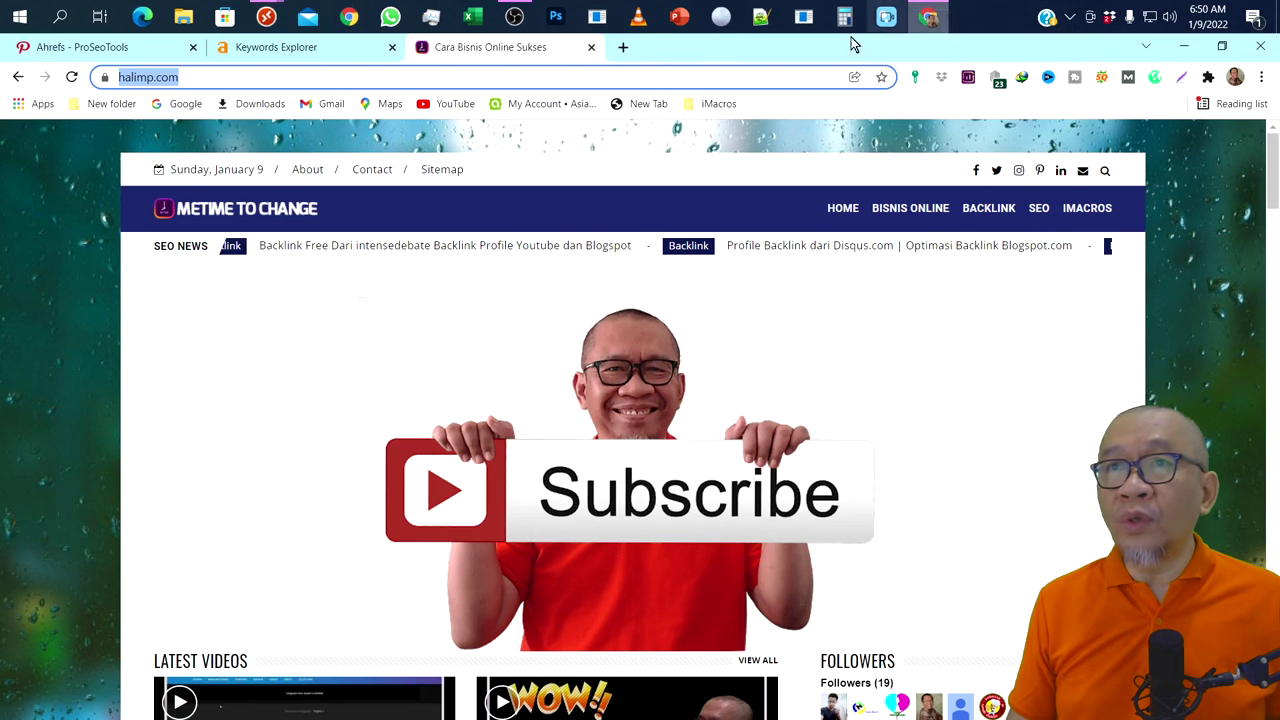
{"action": "left_click", "coordinate": [272, 50]}
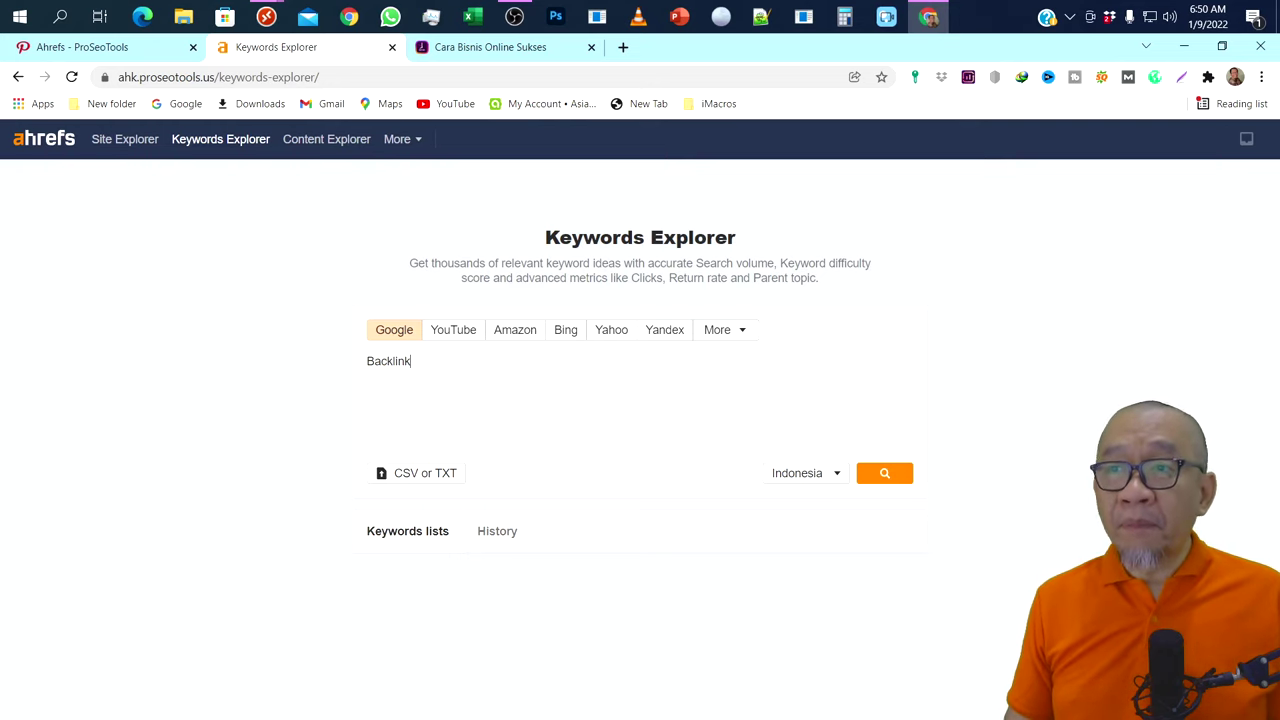
{"action": "left_click", "coordinate": [911, 477]}
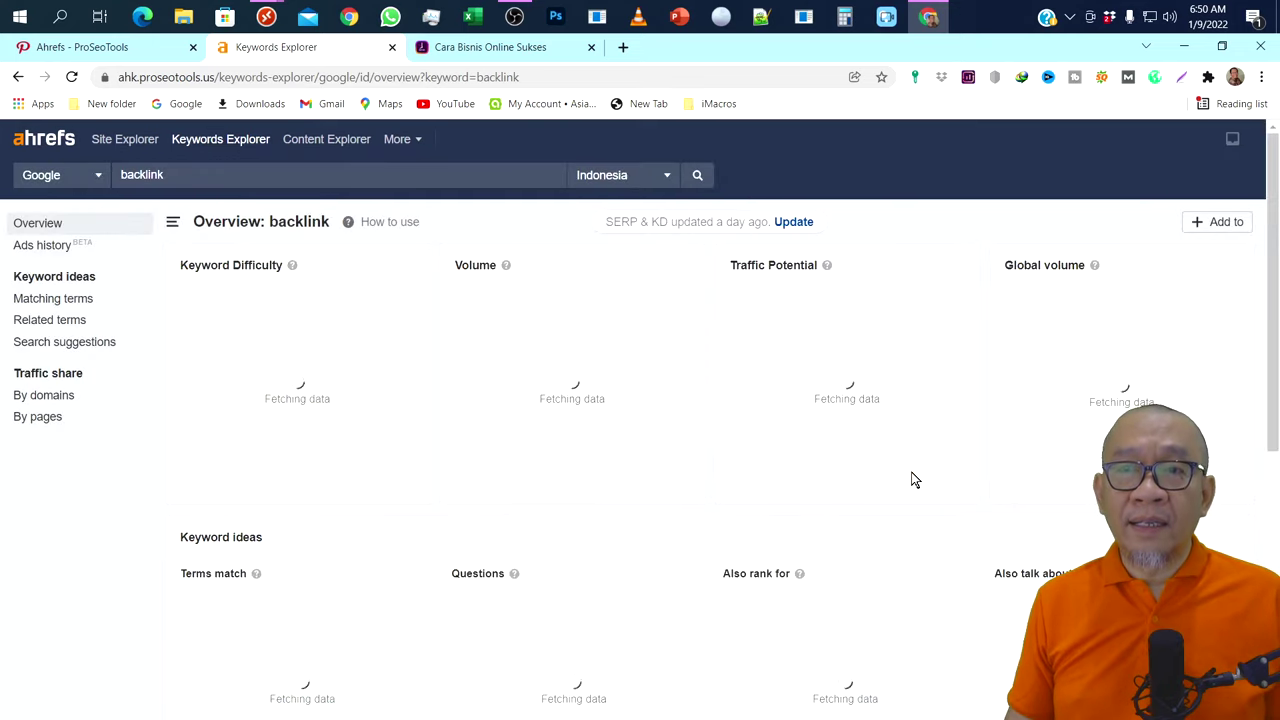
{"action": "scroll", "coordinate": [612, 390], "scroll_direction": "down", "scroll_amount": 1}
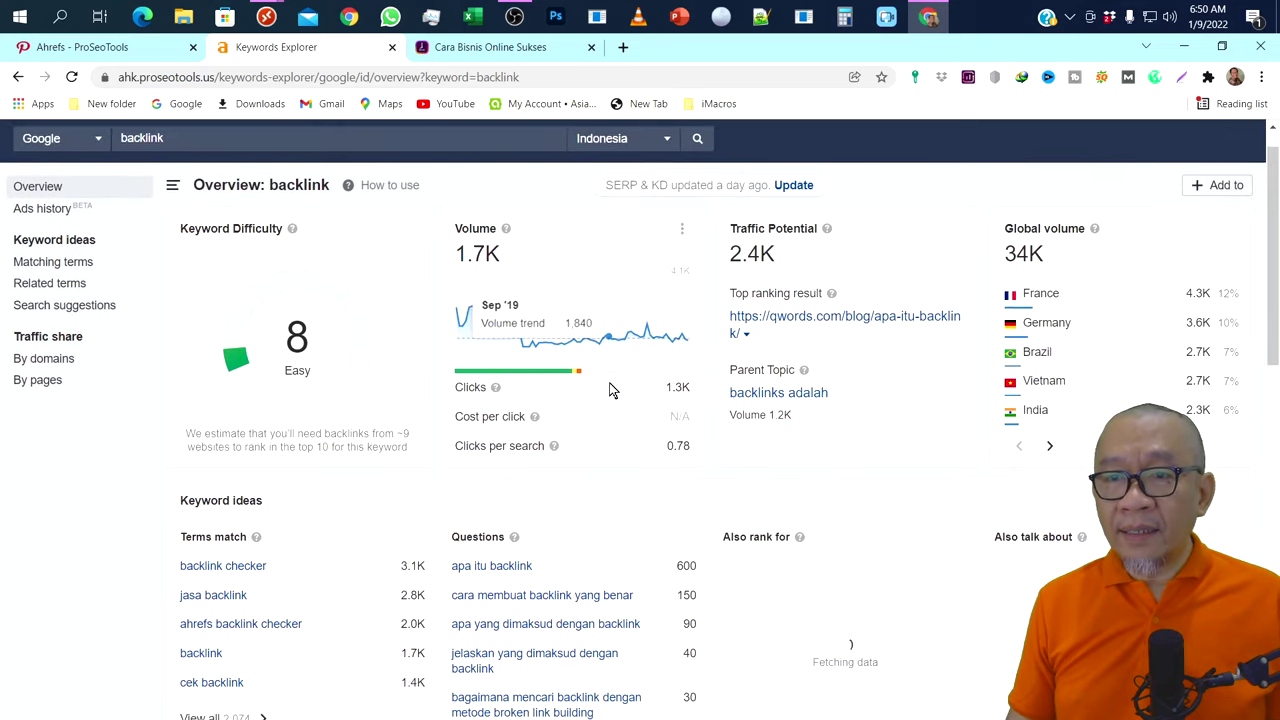
{"action": "scroll", "coordinate": [612, 390], "scroll_direction": "down", "scroll_amount": 2}
{"action": "left_click", "coordinate": [212, 645]}
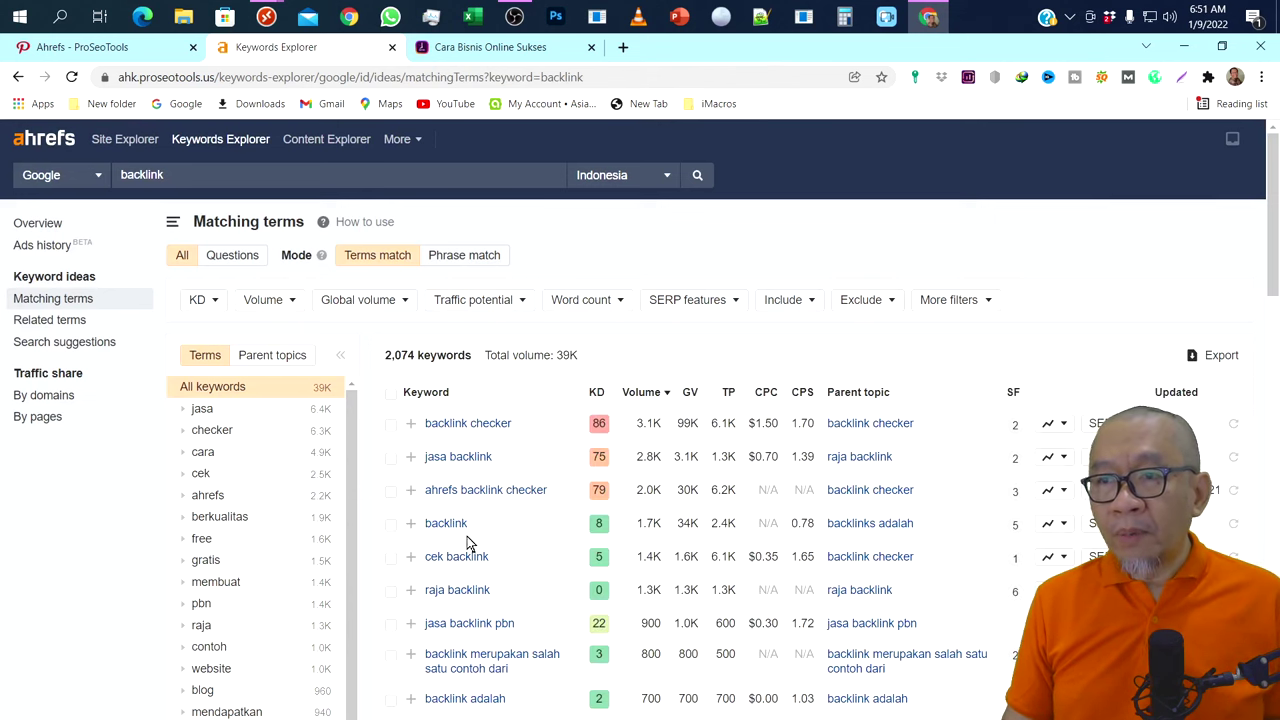
Select the keywords backlink checker, jasa backlink, ahrefs backlink checker, backlink and cek backlink, and copy them
{"action": "left_click", "coordinate": [391, 424]}
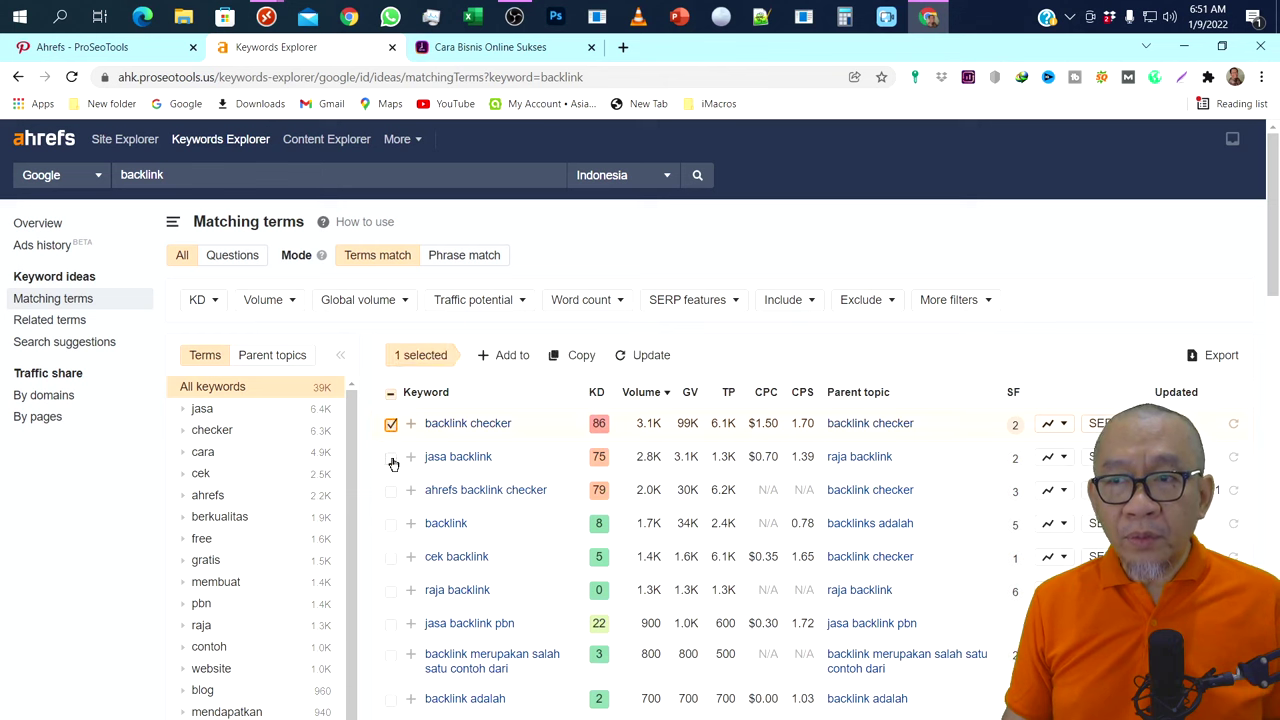
{"action": "left_click", "coordinate": [391, 457]}
{"action": "left_click", "coordinate": [391, 490]}
{"action": "left_click", "coordinate": [391, 524]}
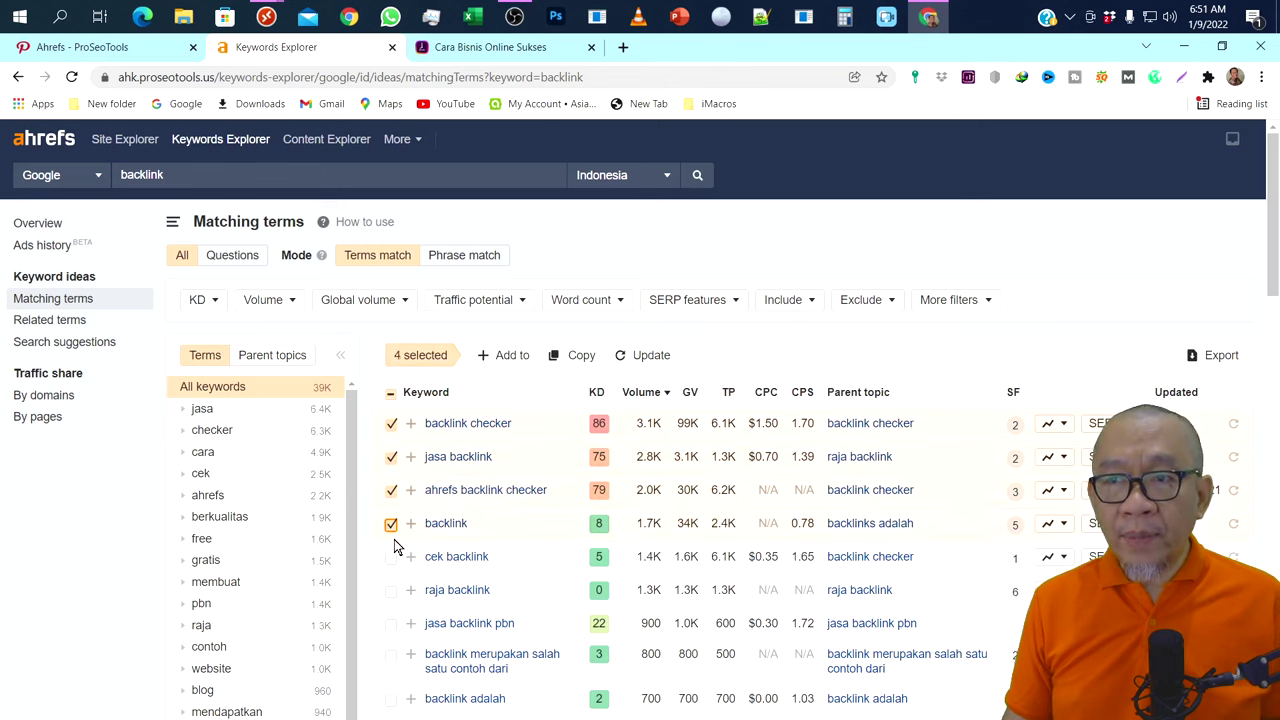
{"action": "left_click", "coordinate": [392, 557]}
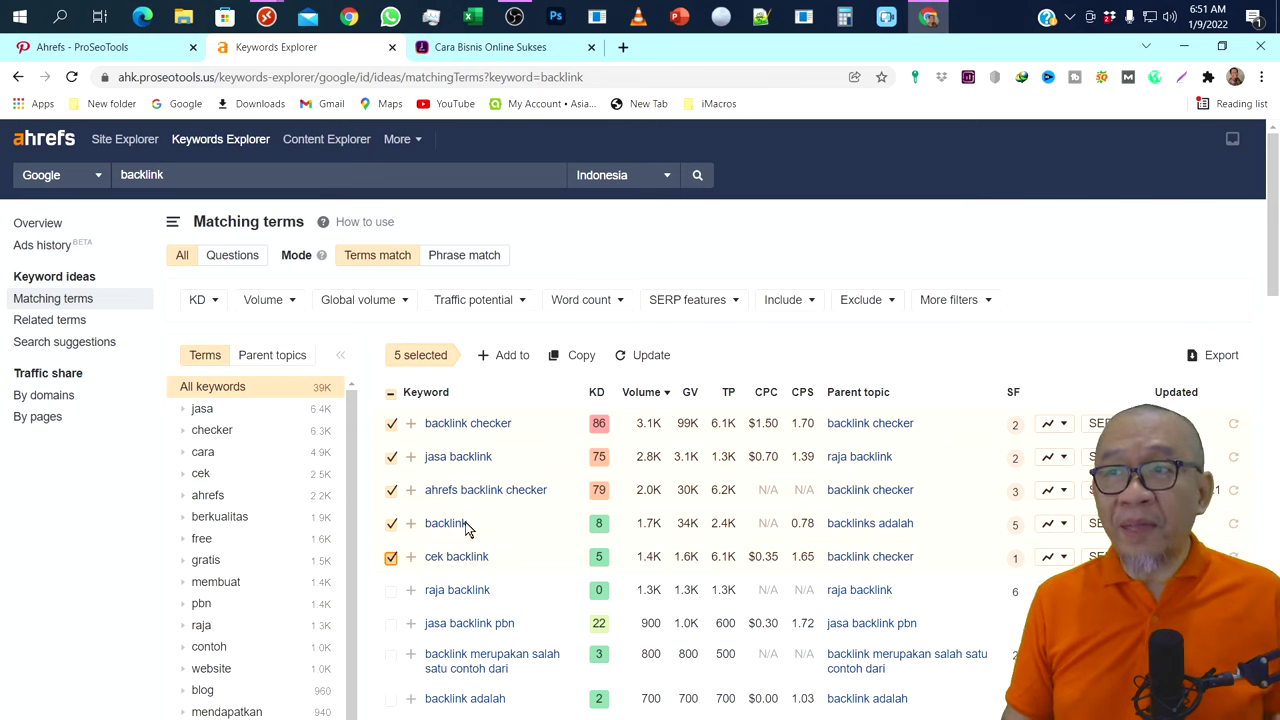
{"action": "left_click", "coordinate": [581, 356]}
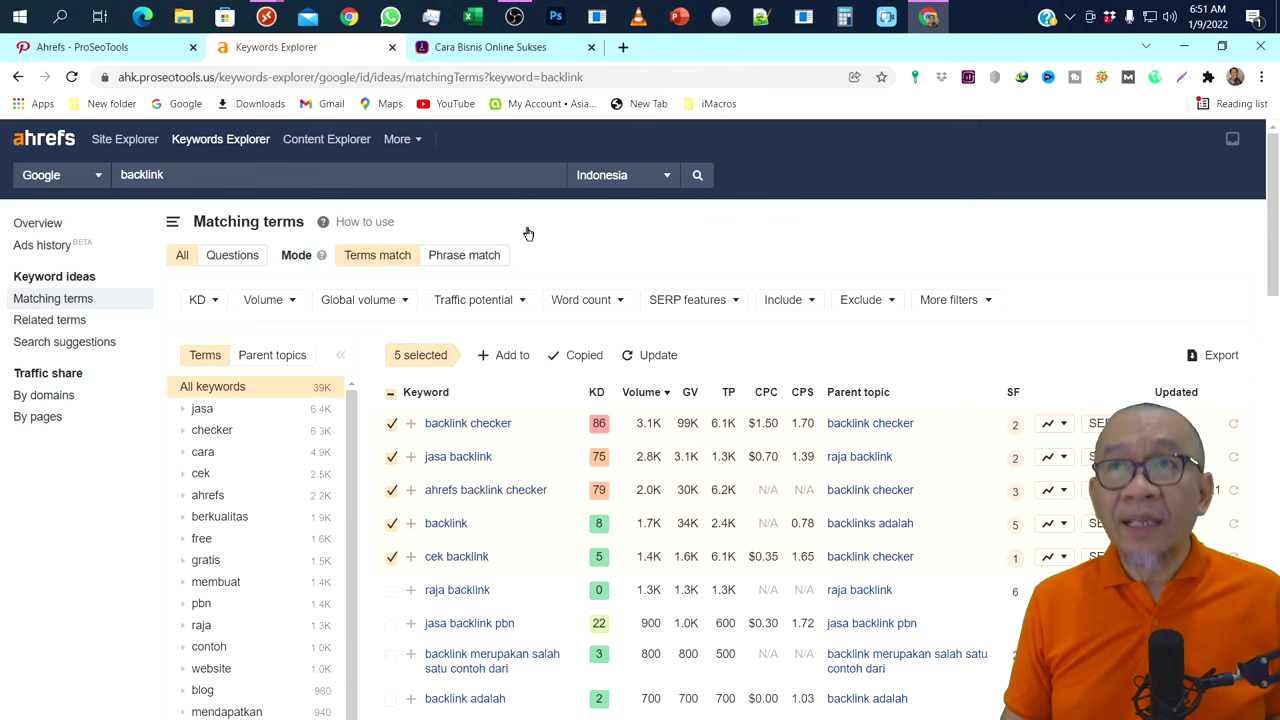
Return to the project in the WIN-SERVER remote desktop session, paste the copied keywords into the Keywords field, and open the keyword tool's list
{"action": "mouse_move", "coordinate": [268, 22]}
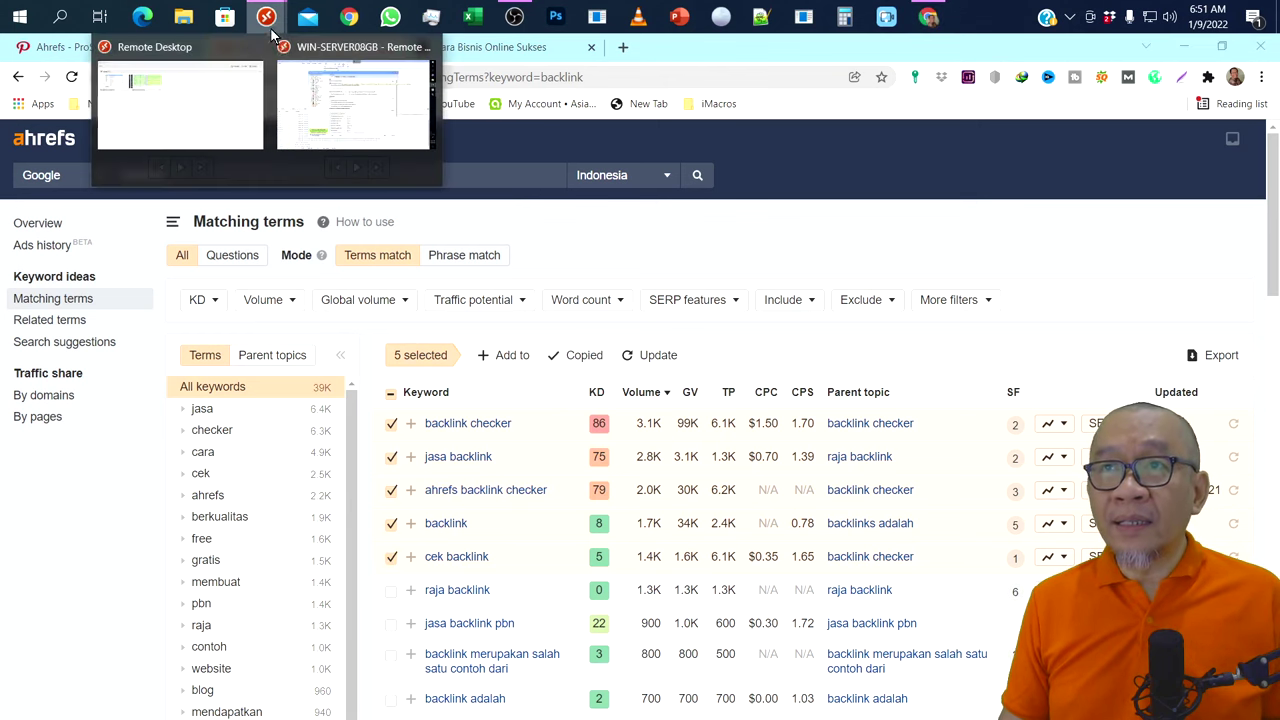
{"action": "left_click", "coordinate": [340, 96]}
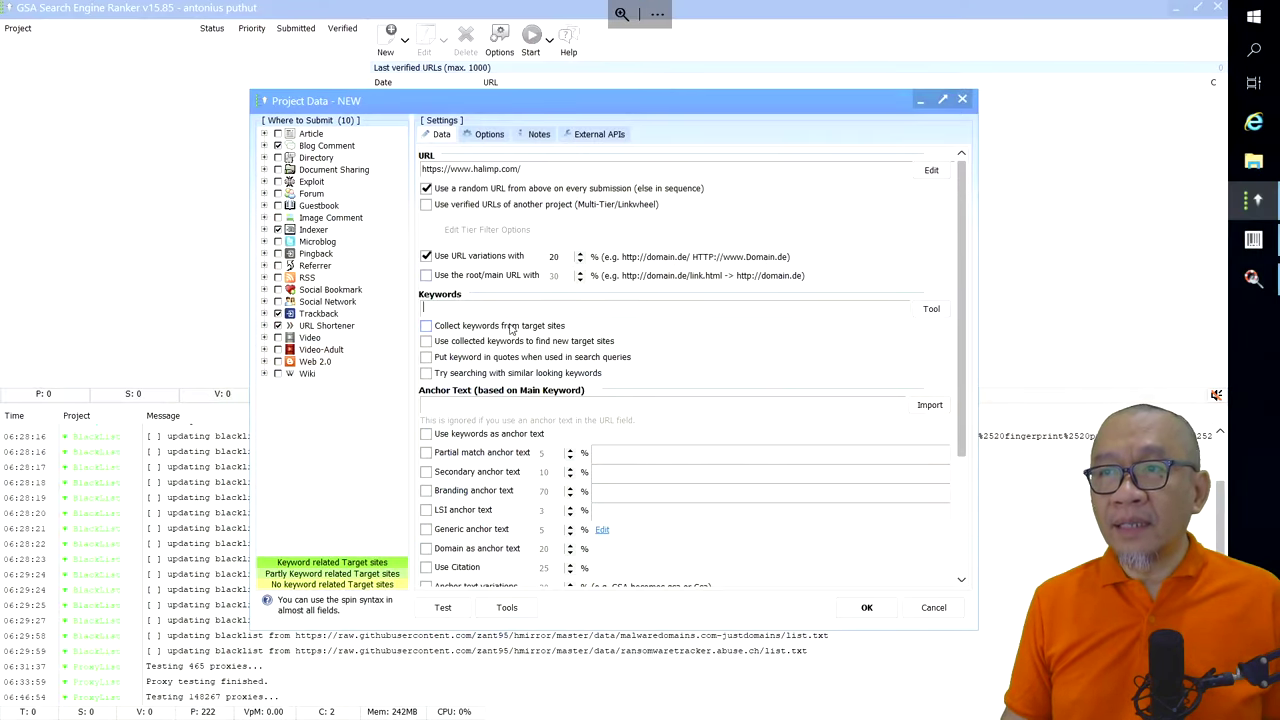
{"action": "key", "text": "ctrl+v"}
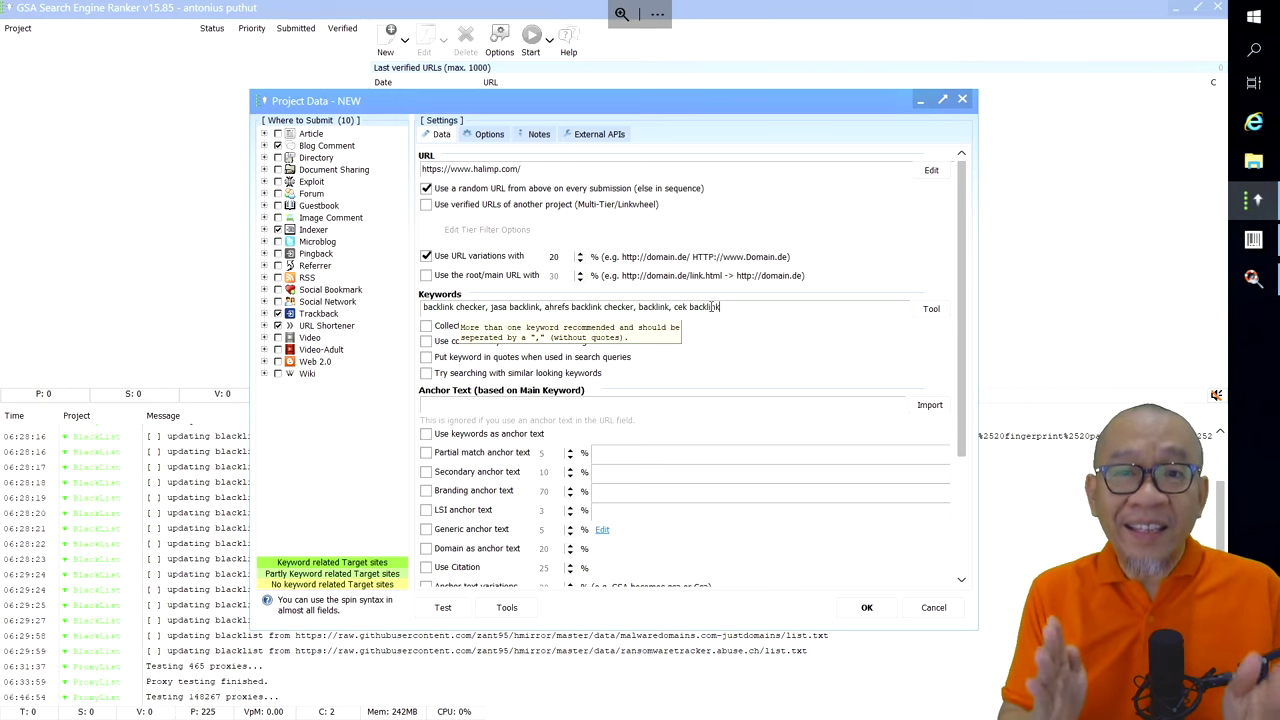
{"action": "left_click", "coordinate": [930, 311]}
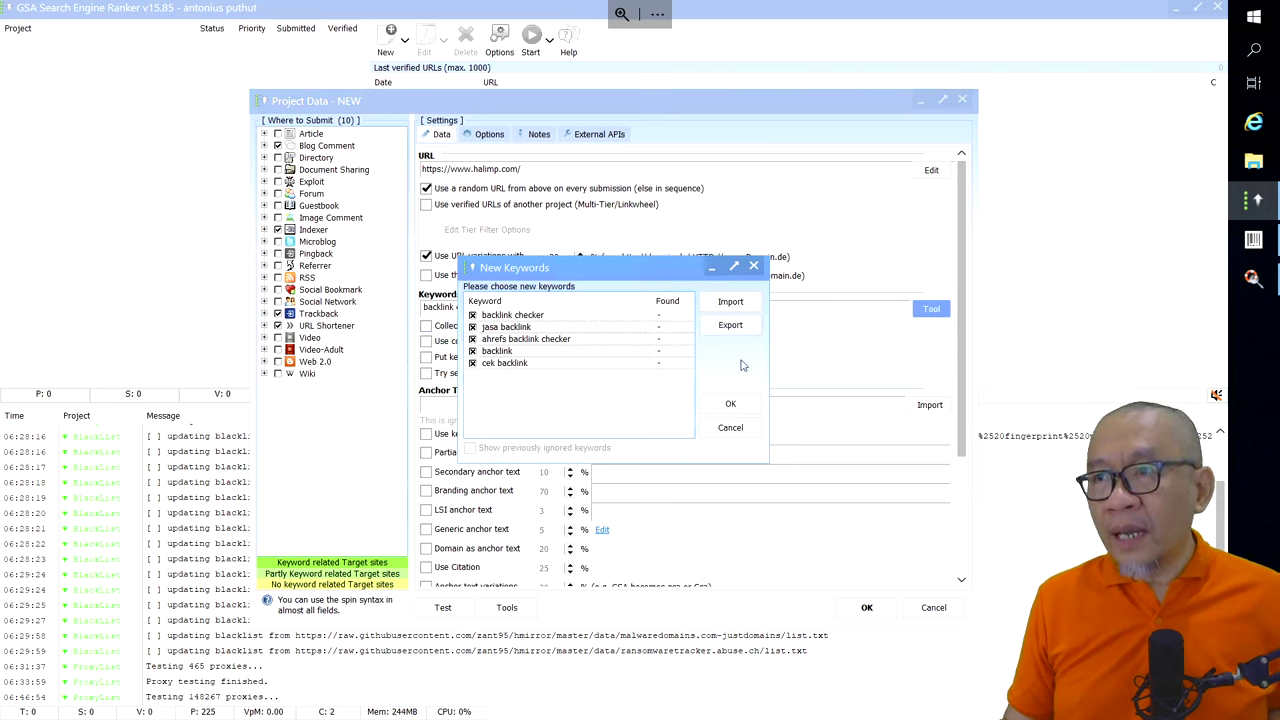
Accept the five listed keywords and copy the whole Keywords entry into the Anchor Text (based on Main Keyword) field
{"action": "left_click", "coordinate": [748, 405]}
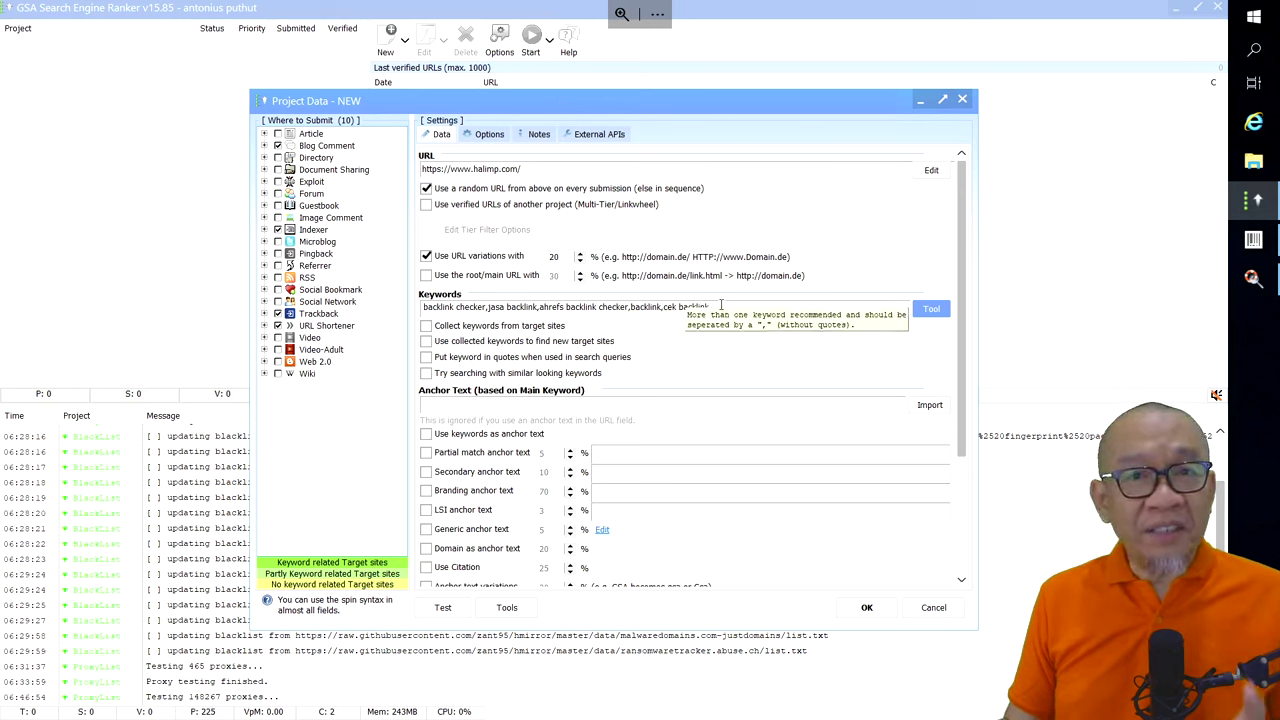
{"action": "left_click_drag", "start_coordinate": [710, 306], "coordinate": [374, 301]}
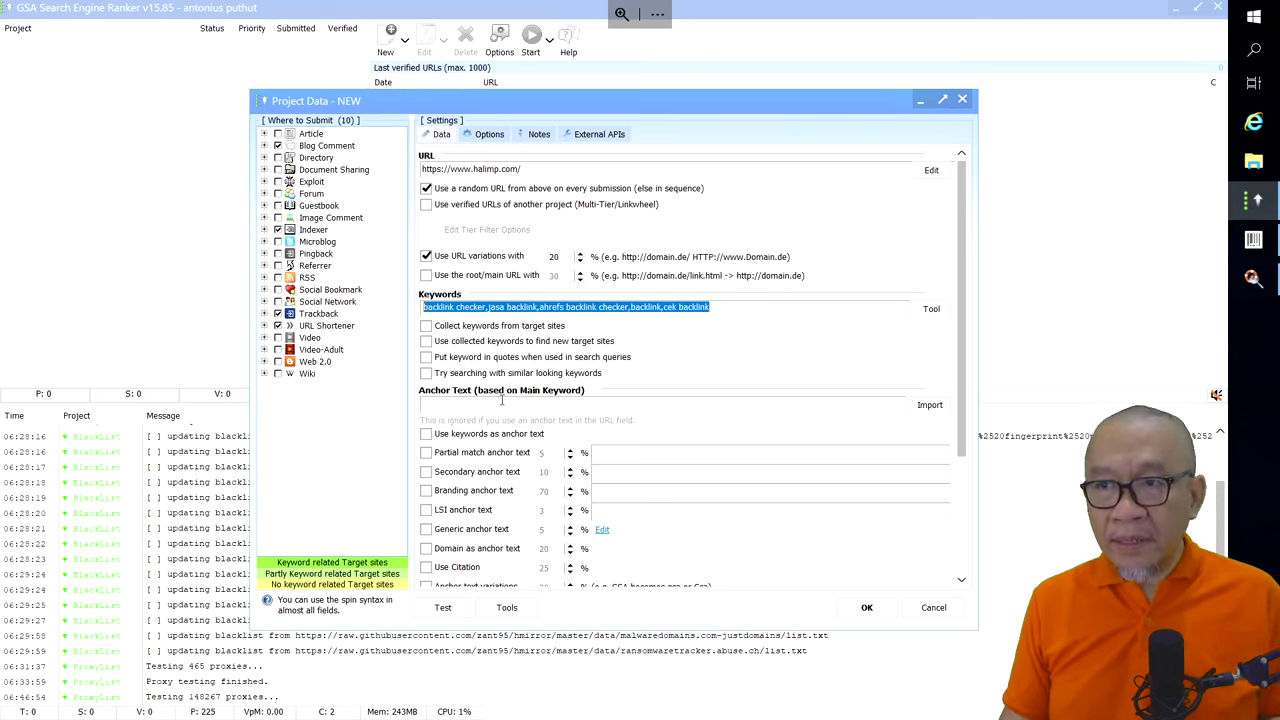
{"action": "left_click", "coordinate": [502, 402]}
{"action": "key", "text": "ctrl+v"}
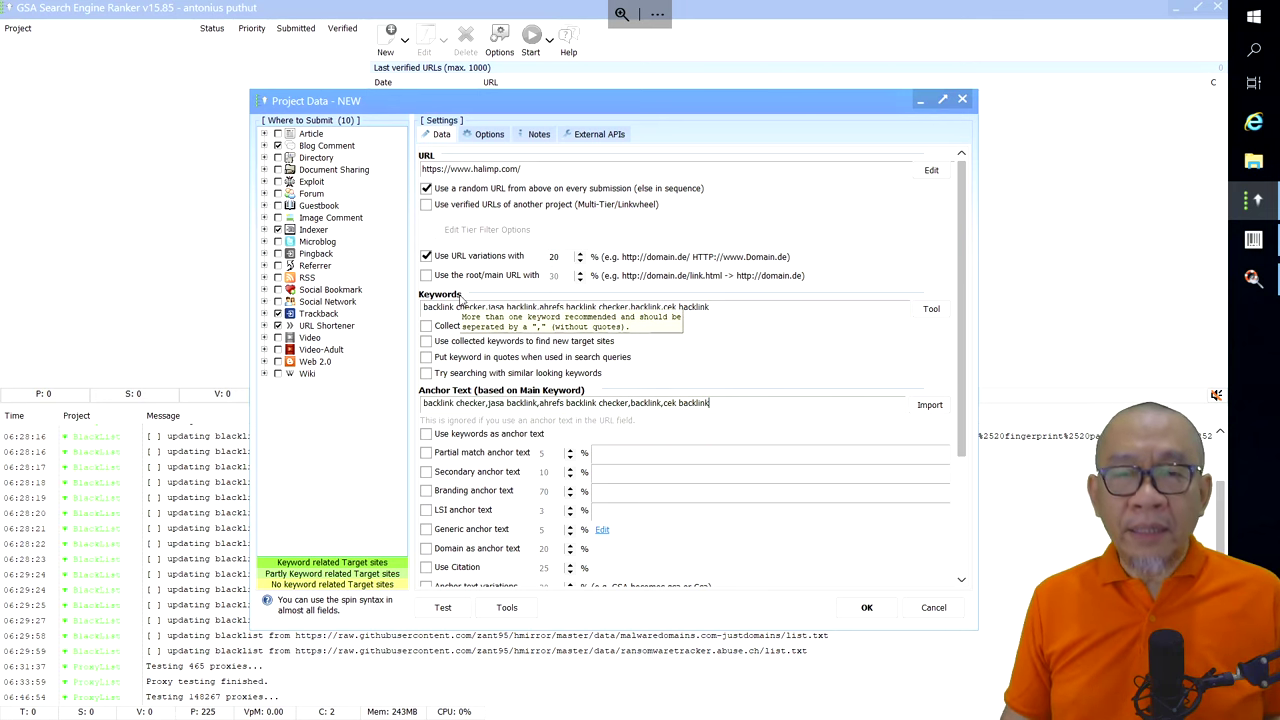
Switch to Chrome and change the country of the Ahrefs matching terms for "backlink" to United States
{"action": "mouse_move", "coordinate": [945, 10]}
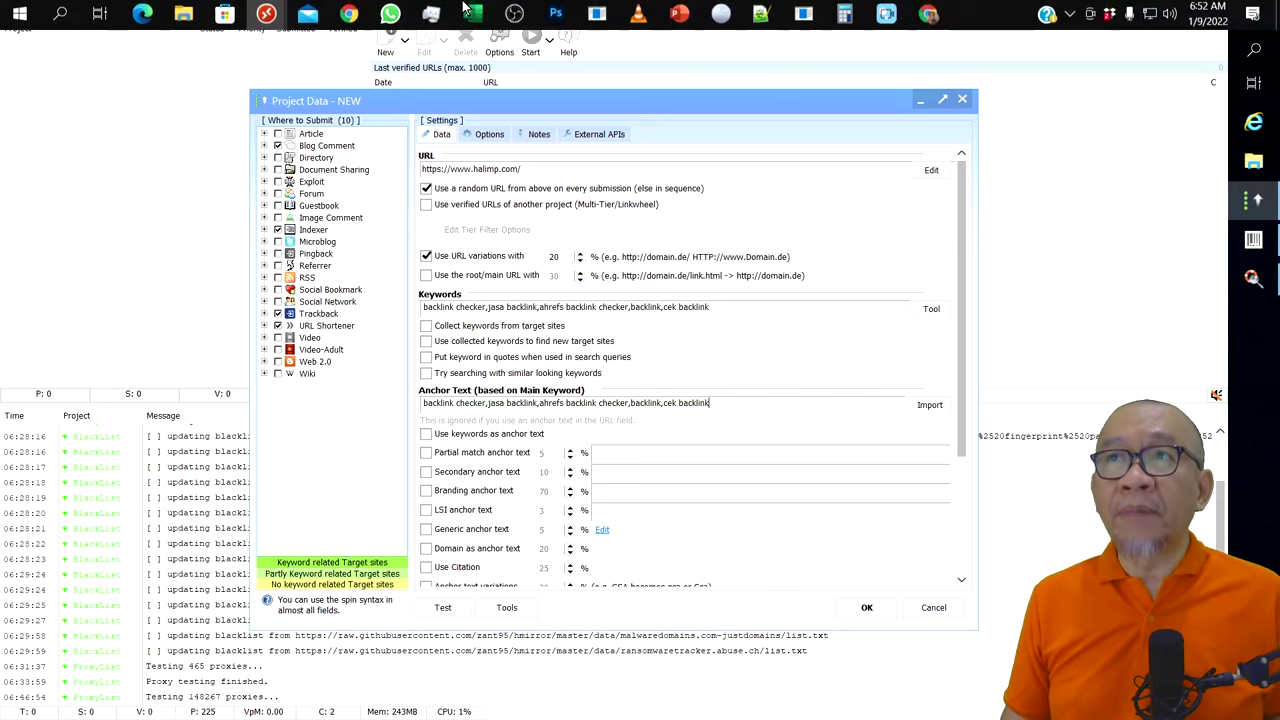
{"action": "left_click", "coordinate": [928, 16]}
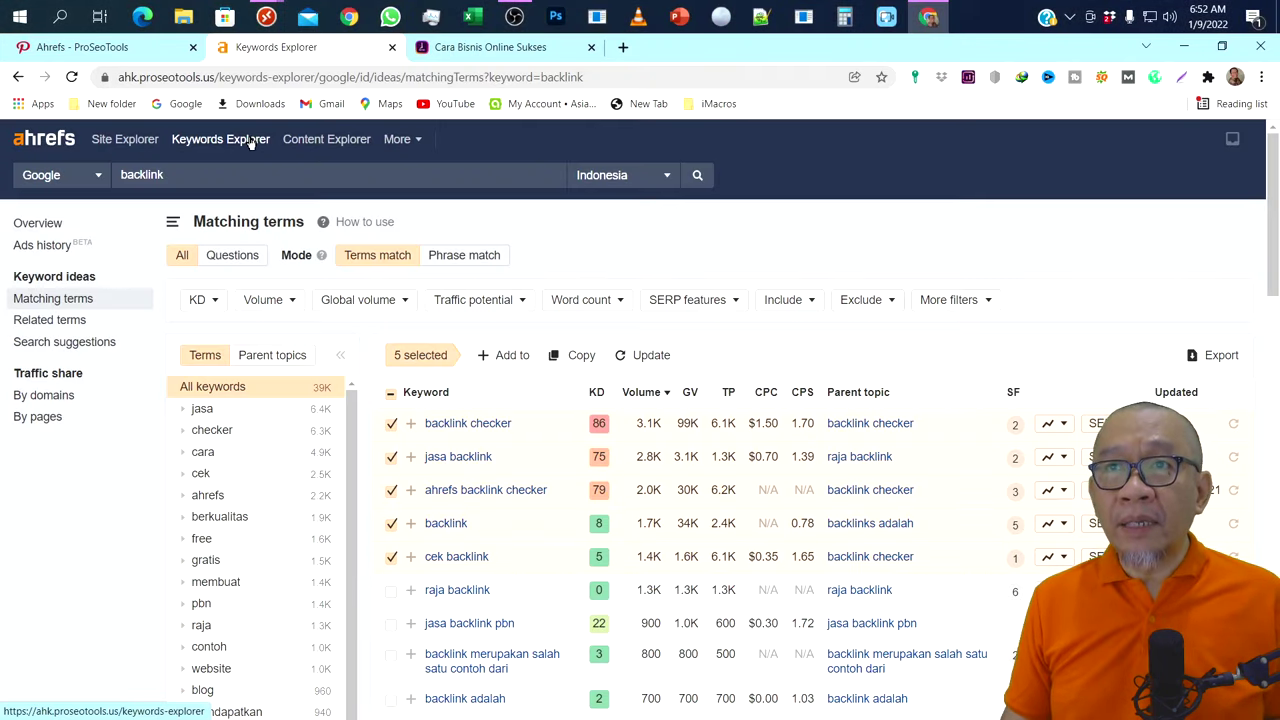
{"action": "left_click", "coordinate": [667, 177]}
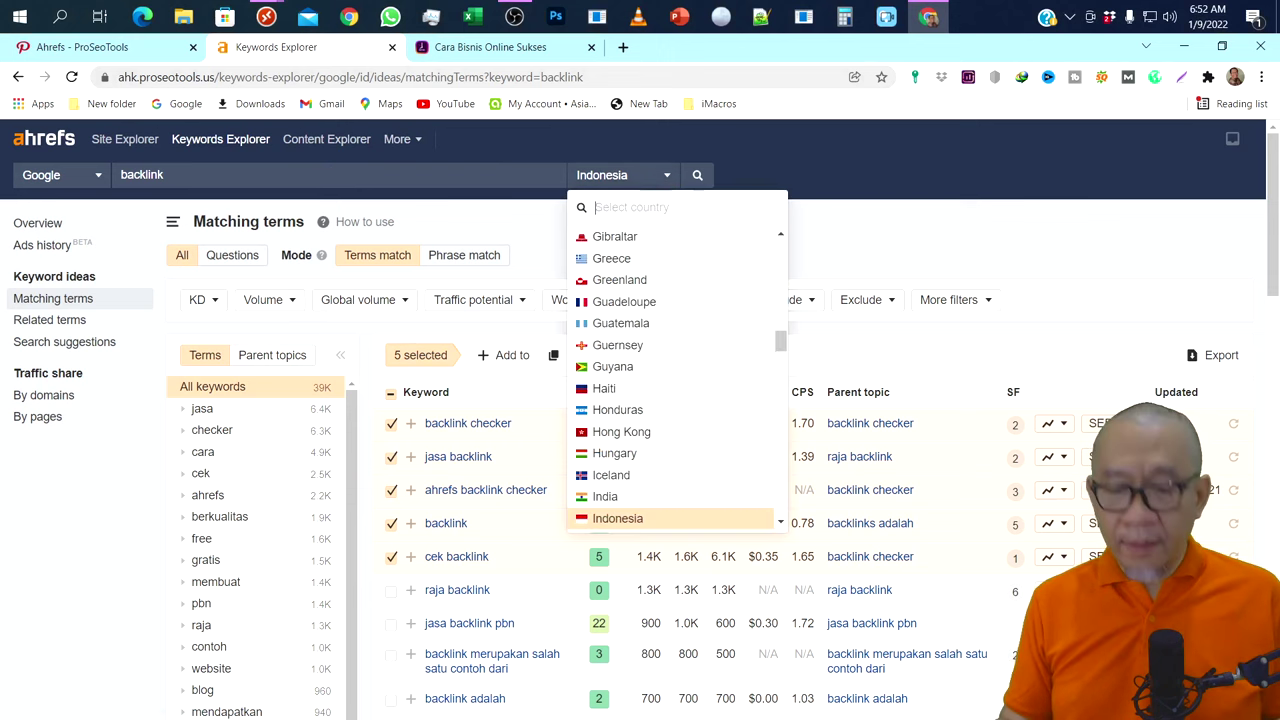
{"action": "type", "text": "united"}
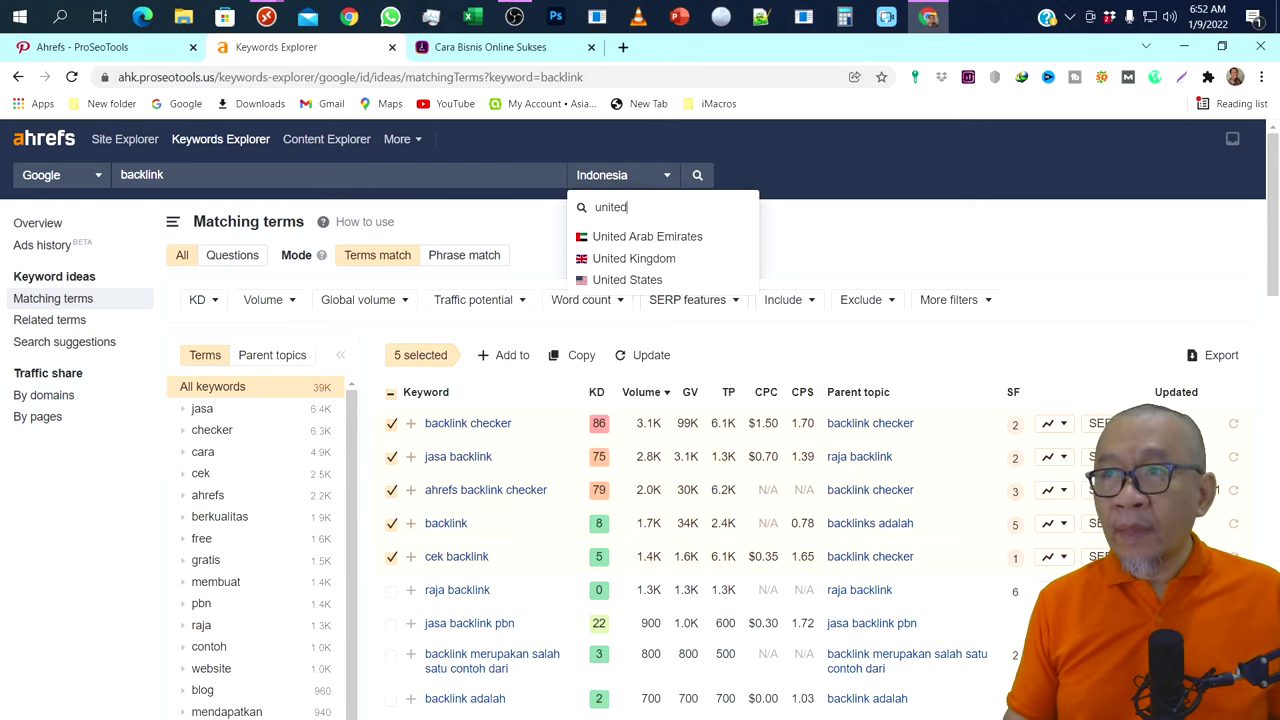
{"action": "left_click", "coordinate": [625, 279]}
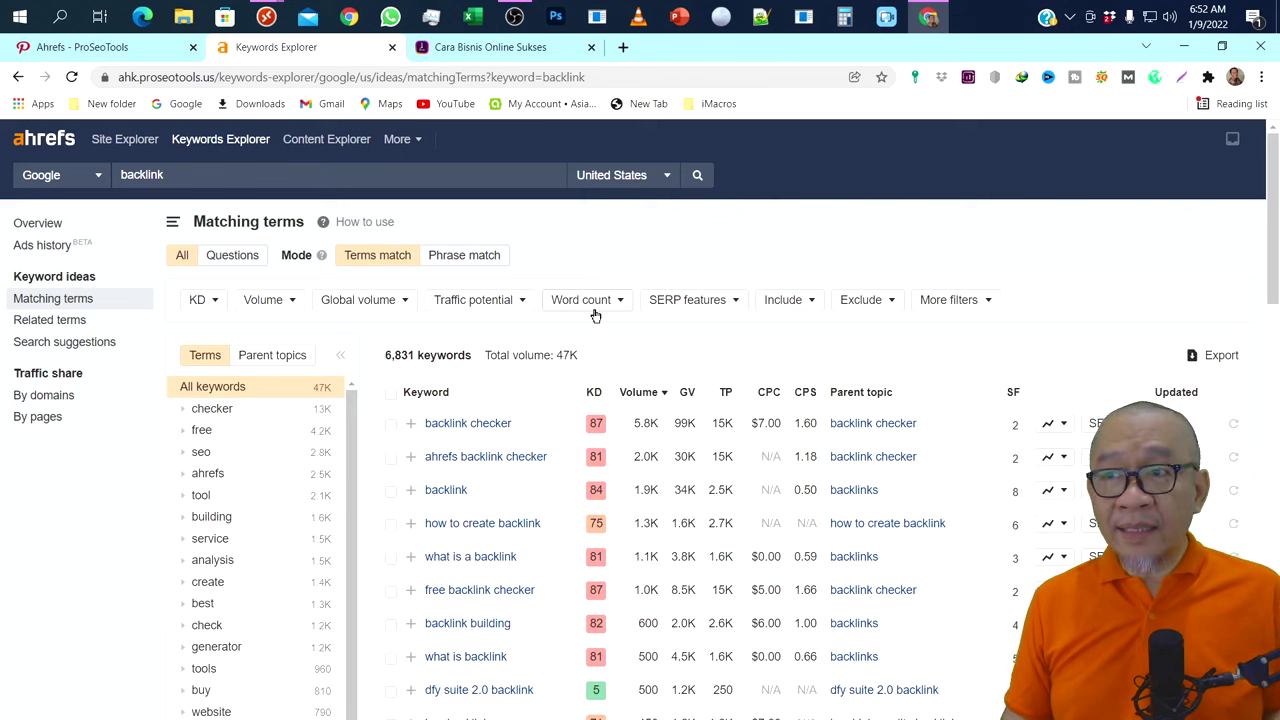
Select the keywords backlink checker, ahrefs backlink checker, backlink, how to create backlink and what is a backlink, and copy them
{"action": "left_click", "coordinate": [391, 424]}
{"action": "left_click", "coordinate": [391, 457]}
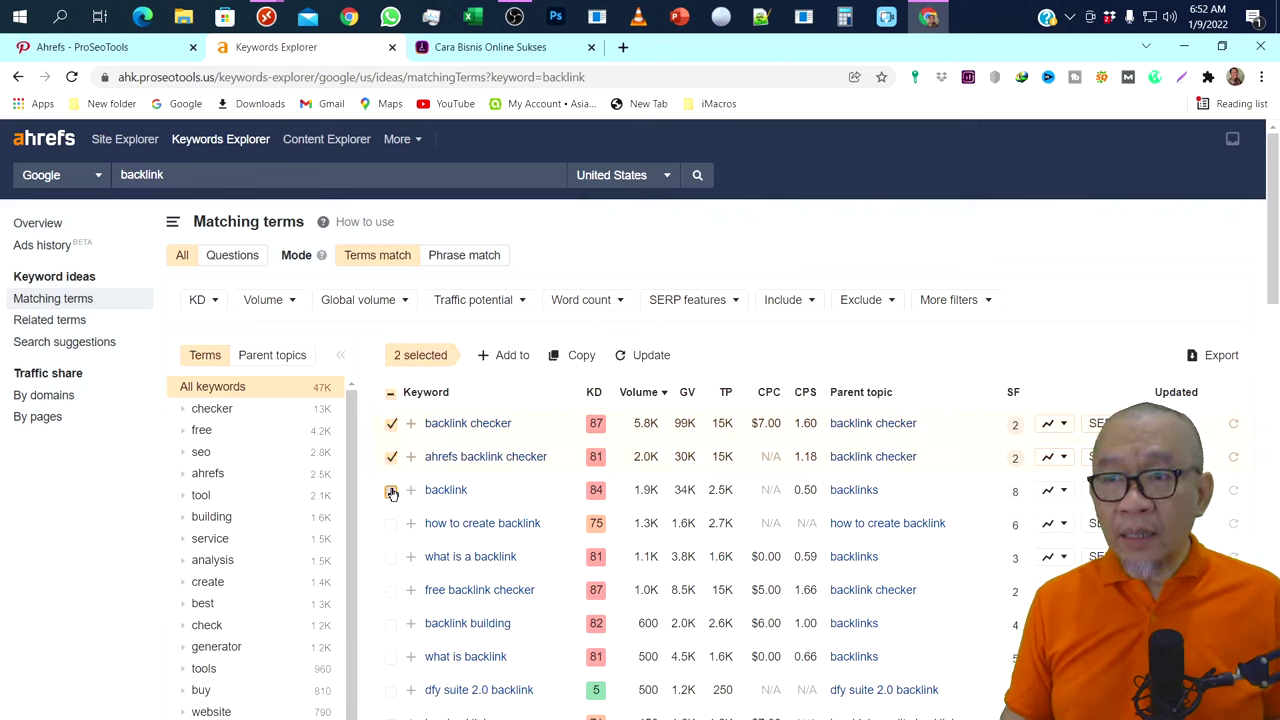
{"action": "left_click", "coordinate": [391, 490]}
{"action": "left_click", "coordinate": [391, 523]}
{"action": "left_click", "coordinate": [391, 558]}
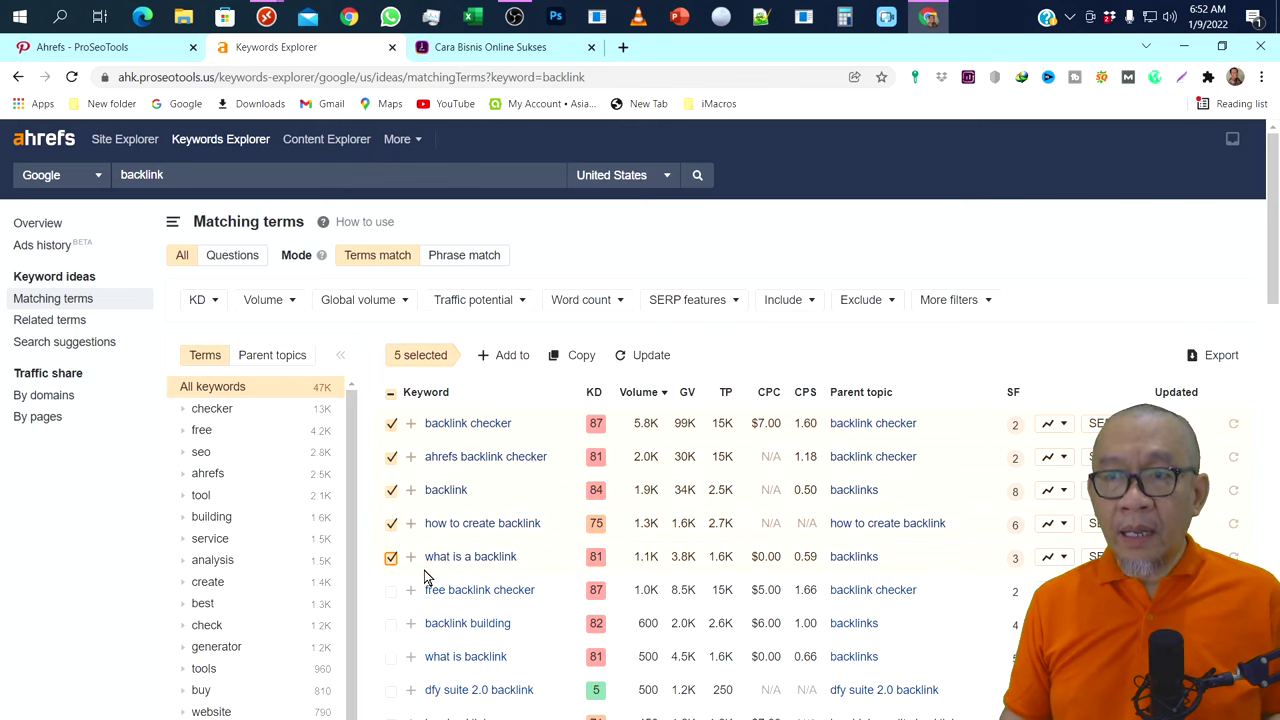
{"action": "left_click", "coordinate": [576, 363]}
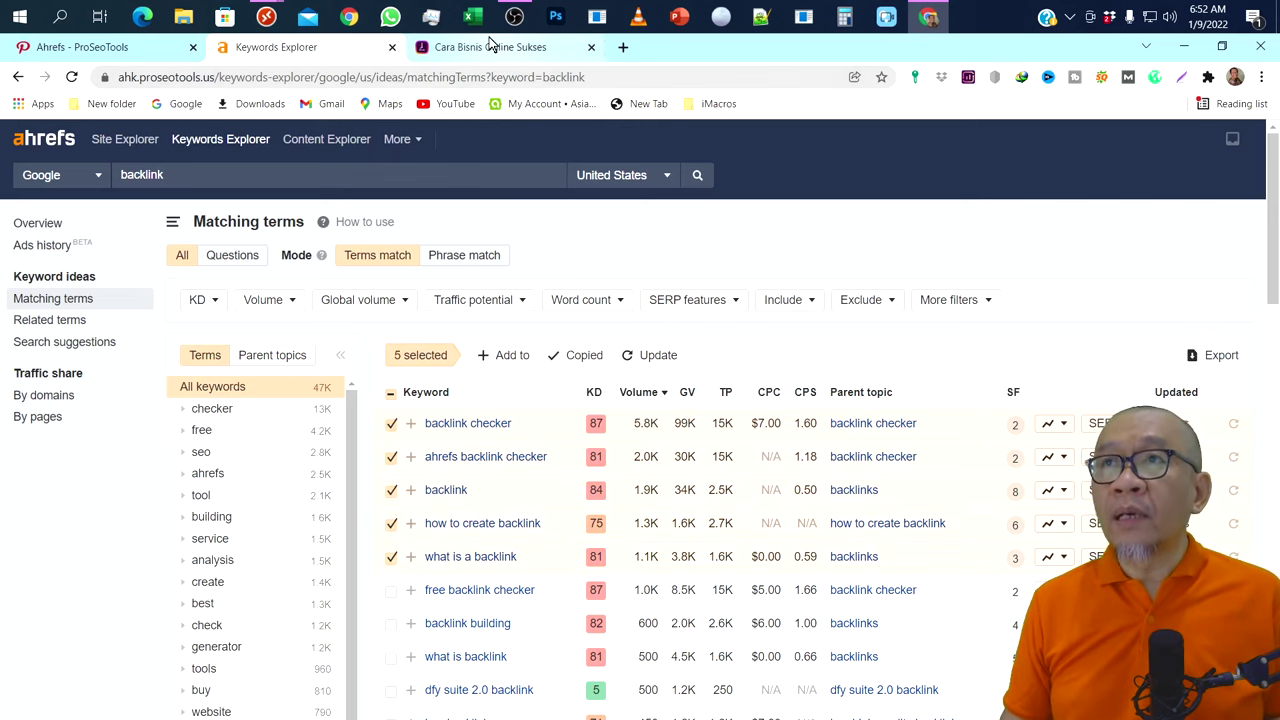
Return to the project in the remote desktop session and replace the Keywords entry with the copied United States keywords
{"action": "mouse_move", "coordinate": [266, 18]}
{"action": "left_click", "coordinate": [352, 101]}
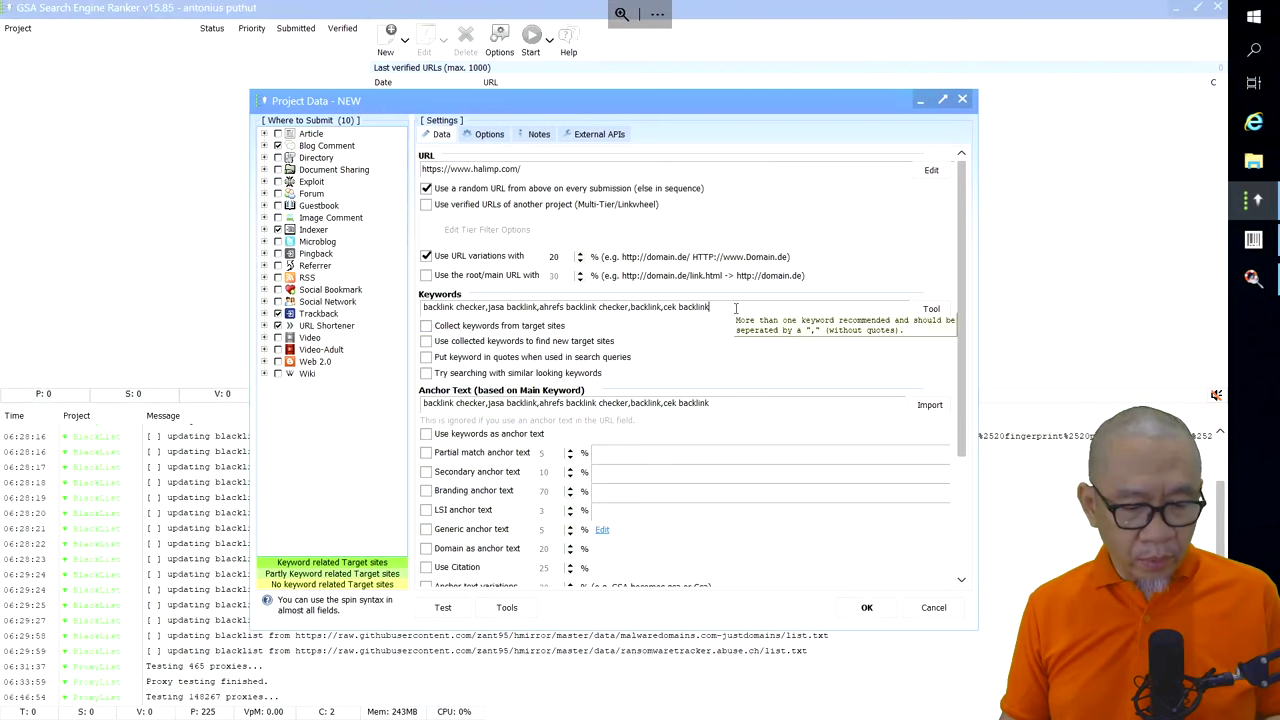
{"action": "key", "text": "ctrl+a"}
{"action": "key", "text": "ctrl+v"}
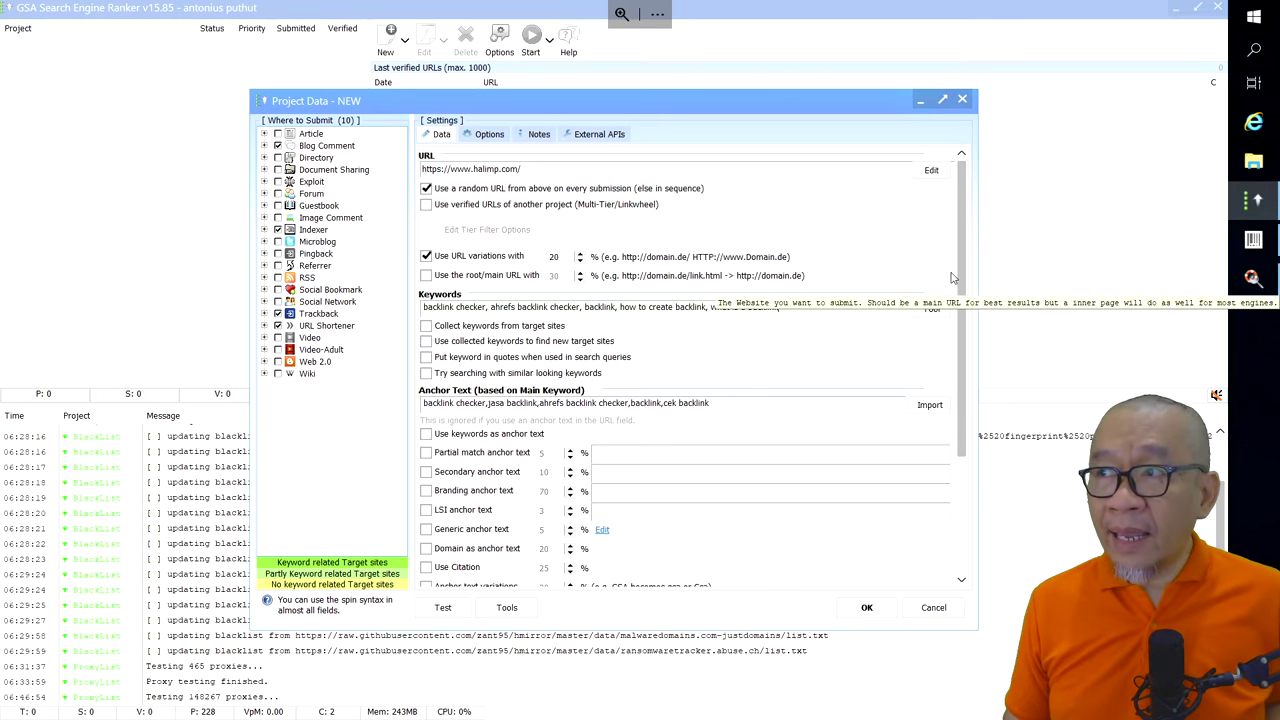
{"action": "left_click_drag", "start_coordinate": [965, 273], "coordinate": [964, 235]}
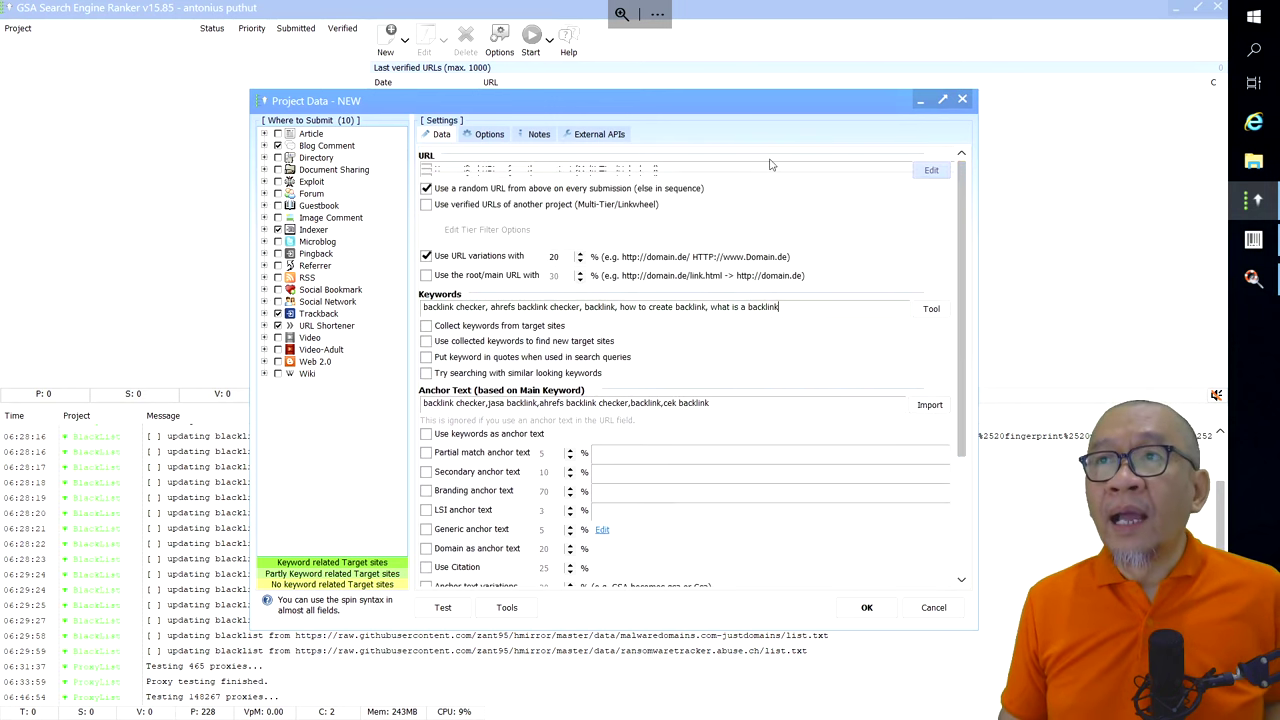
In the project's options, enable pausing the project after 50 verifications for 12 hours
{"action": "left_click", "coordinate": [484, 134]}
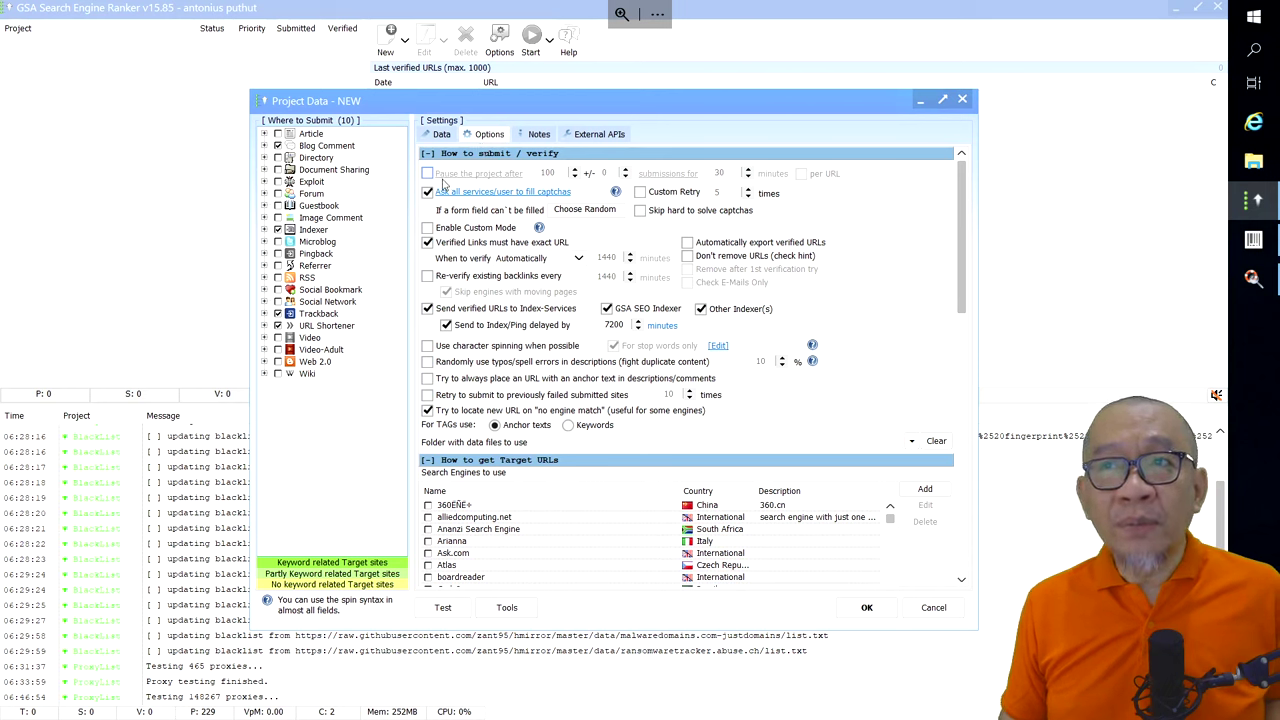
{"action": "left_click", "coordinate": [427, 174]}
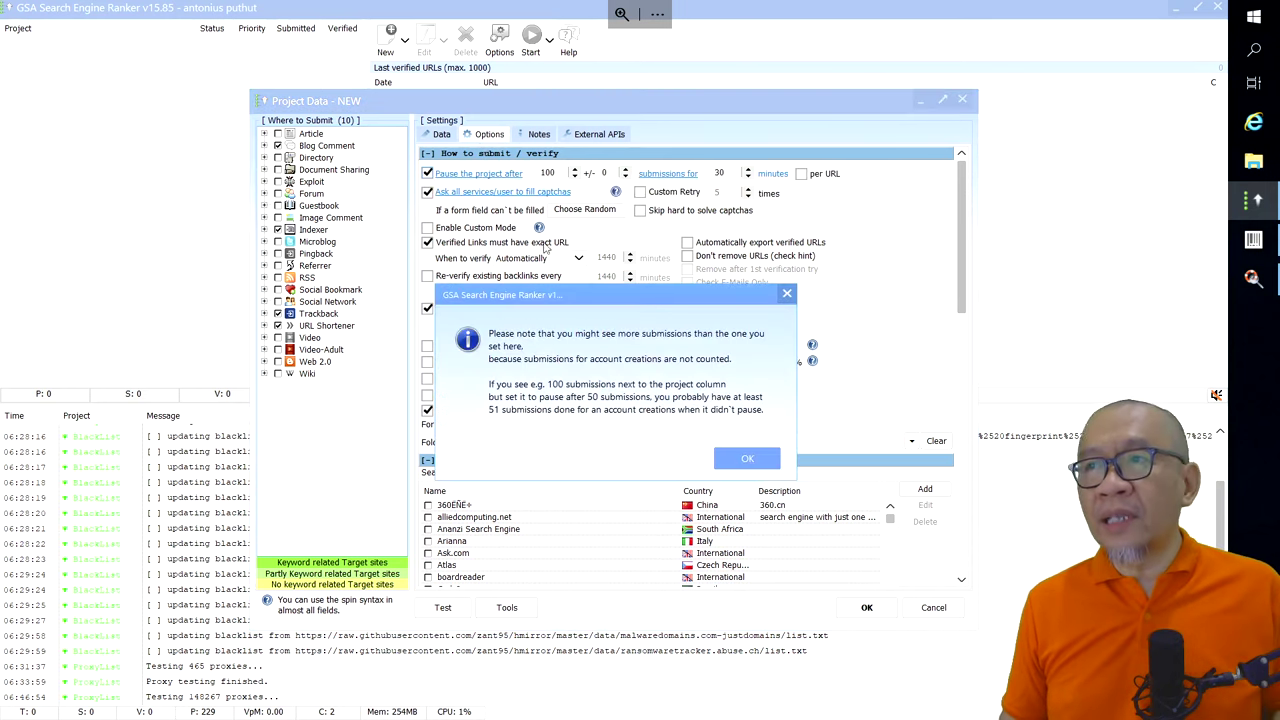
{"action": "left_click", "coordinate": [752, 460]}
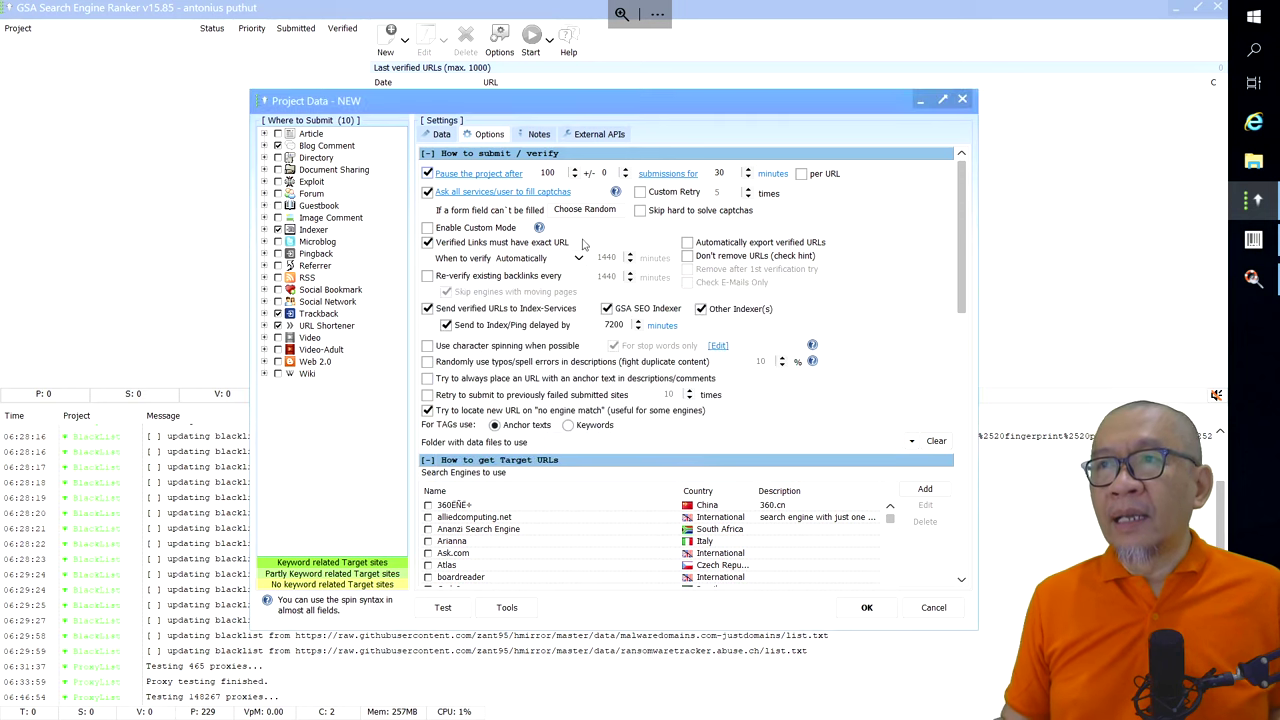
{"action": "left_click", "coordinate": [550, 175]}
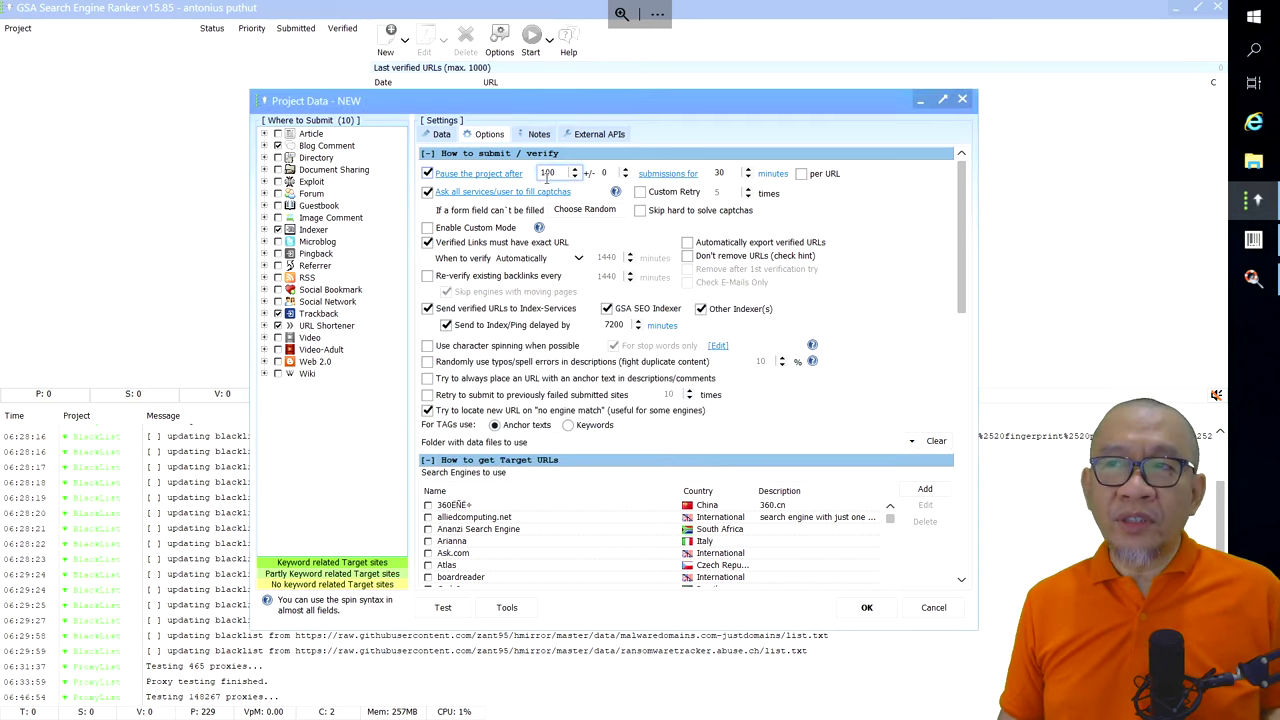
{"action": "left_click", "coordinate": [679, 175]}
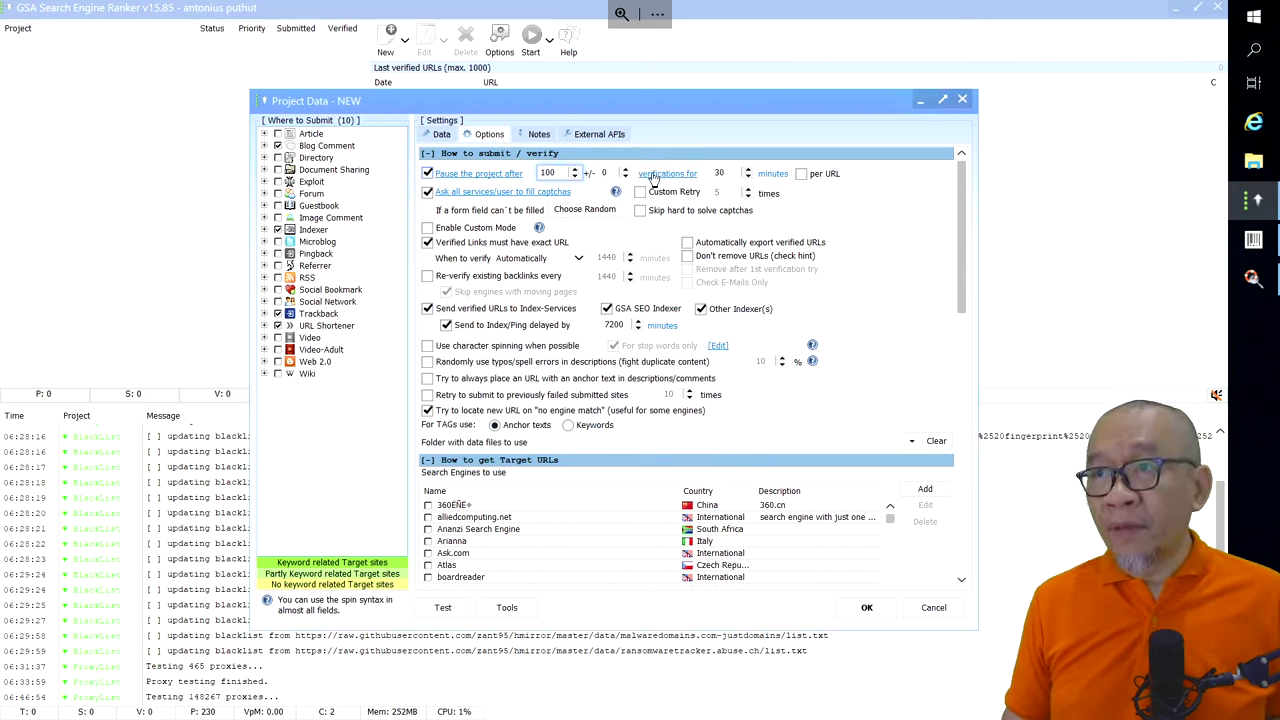
{"action": "double_click", "coordinate": [548, 173]}
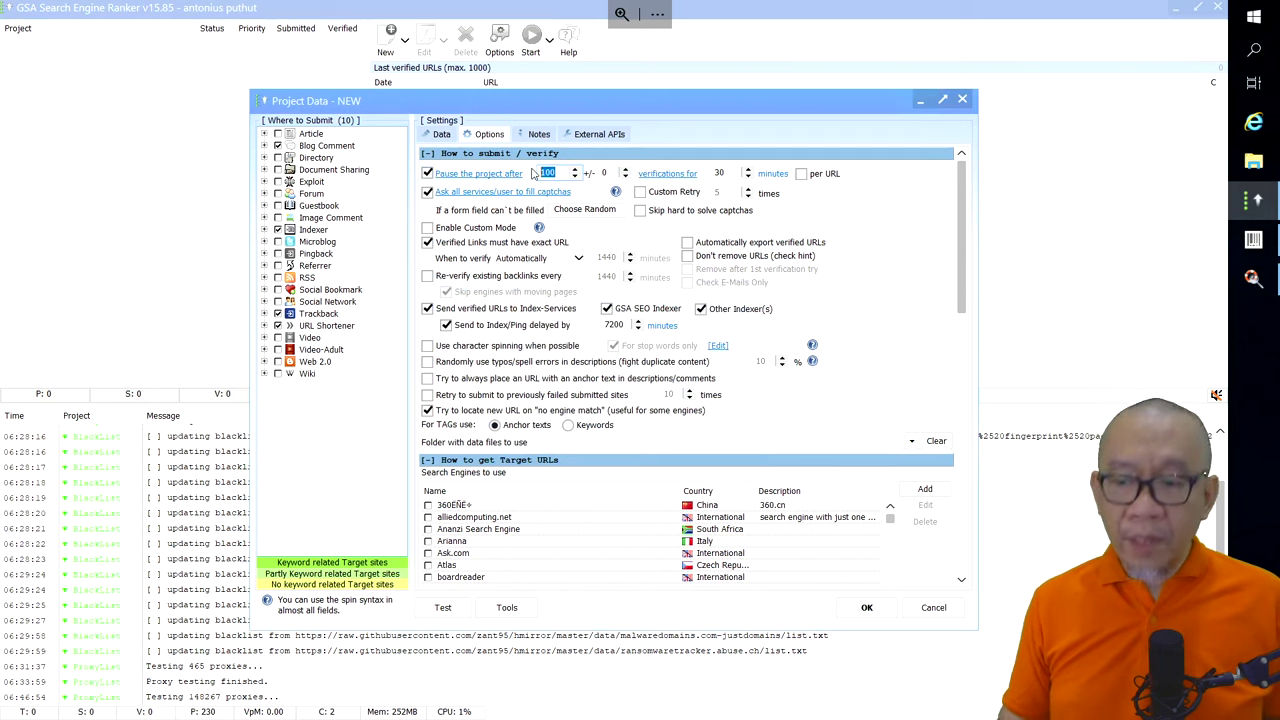
{"action": "type", "text": "50"}
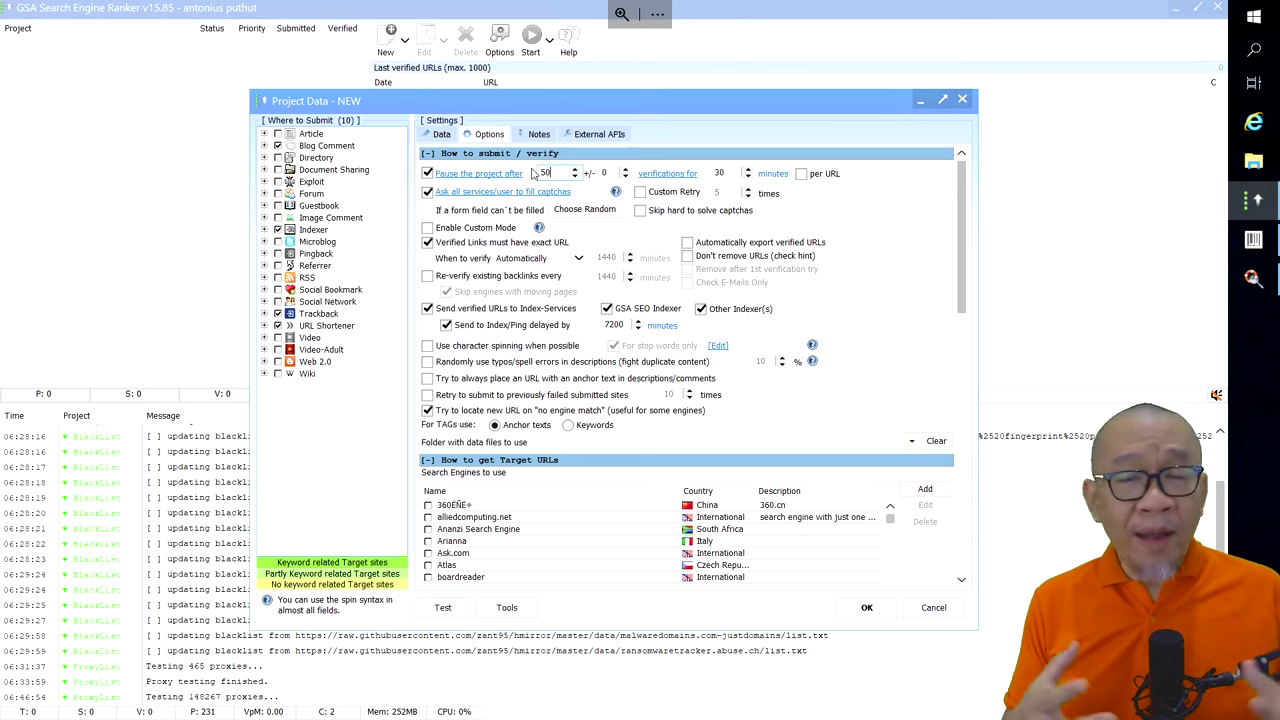
{"action": "left_click", "coordinate": [773, 174]}
{"action": "left_click", "coordinate": [716, 173]}
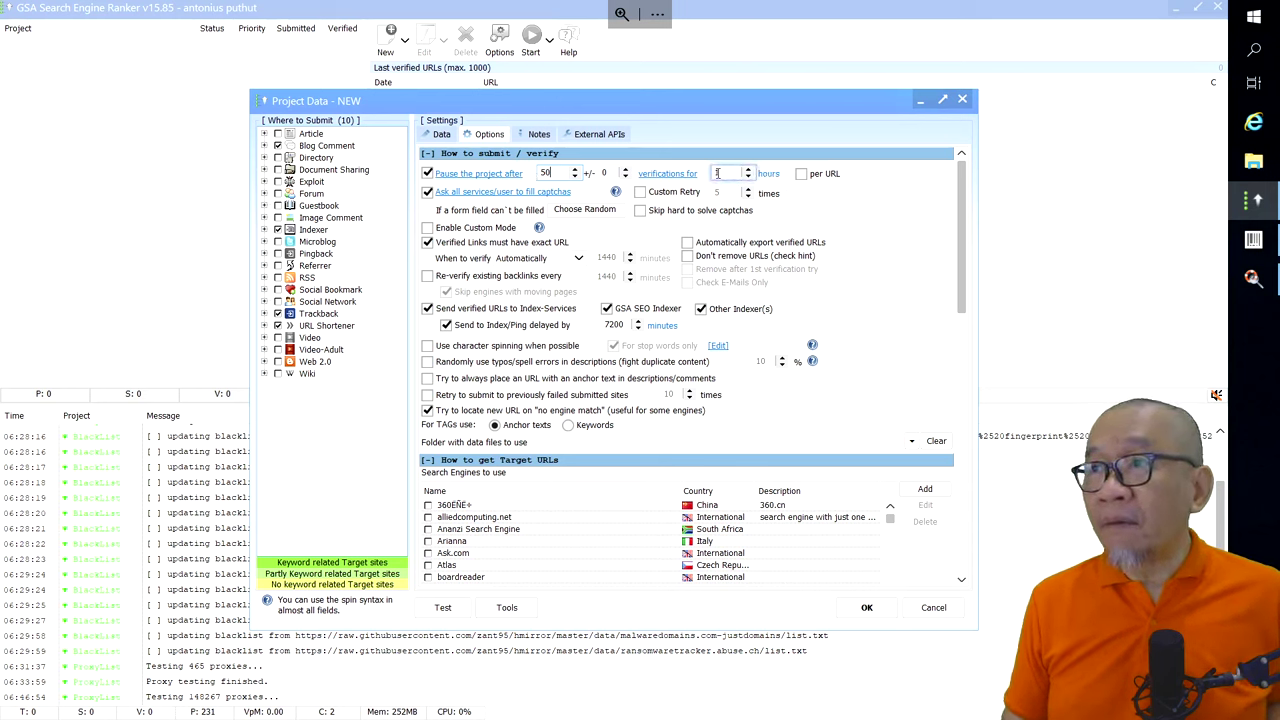
{"action": "type", "text": "1"}
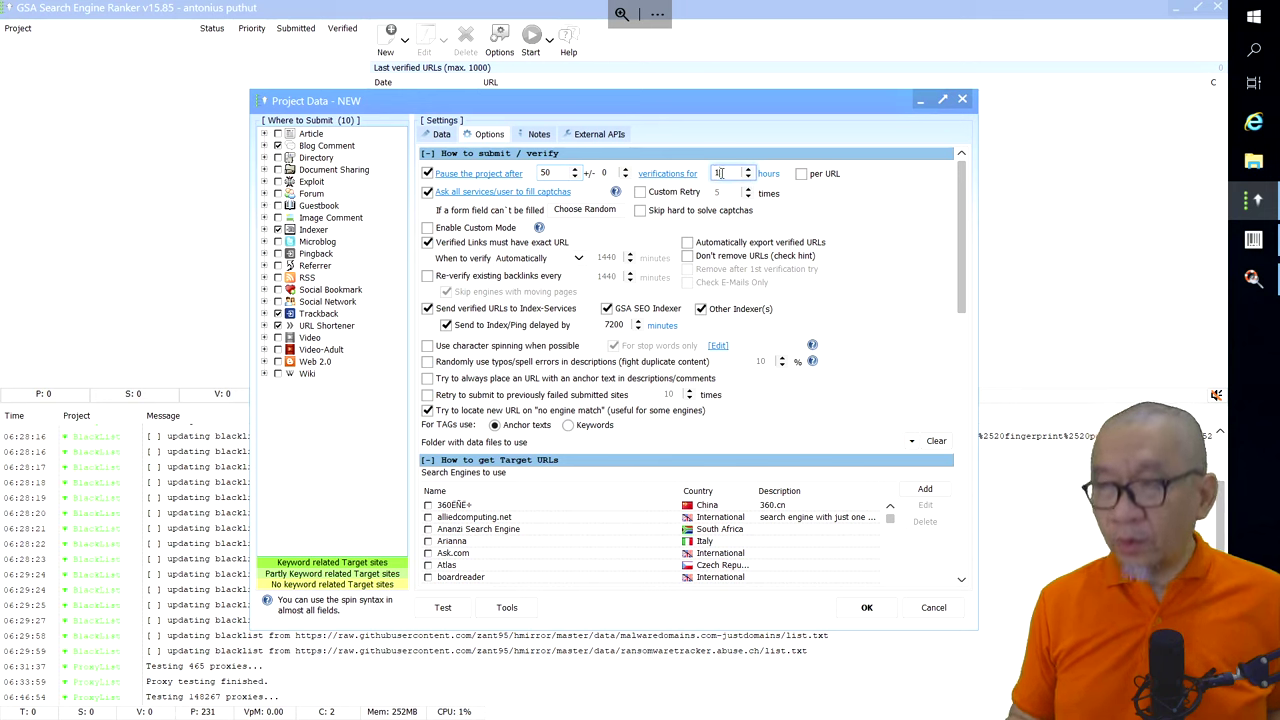
{"action": "type", "text": "2"}
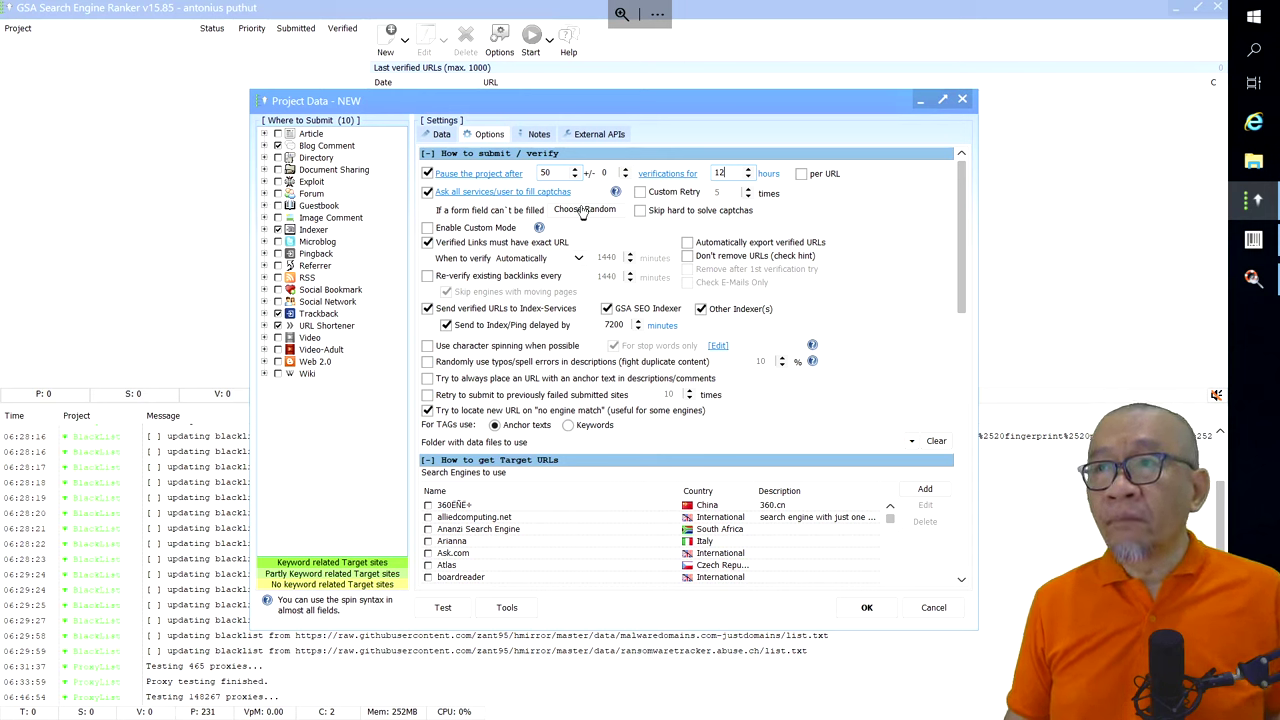
Enable a custom captcha retry of 2 times and turn on re-verifying existing backlinks every 1440 minutes
{"action": "left_click", "coordinate": [640, 192]}
{"action": "double_click", "coordinate": [716, 192]}
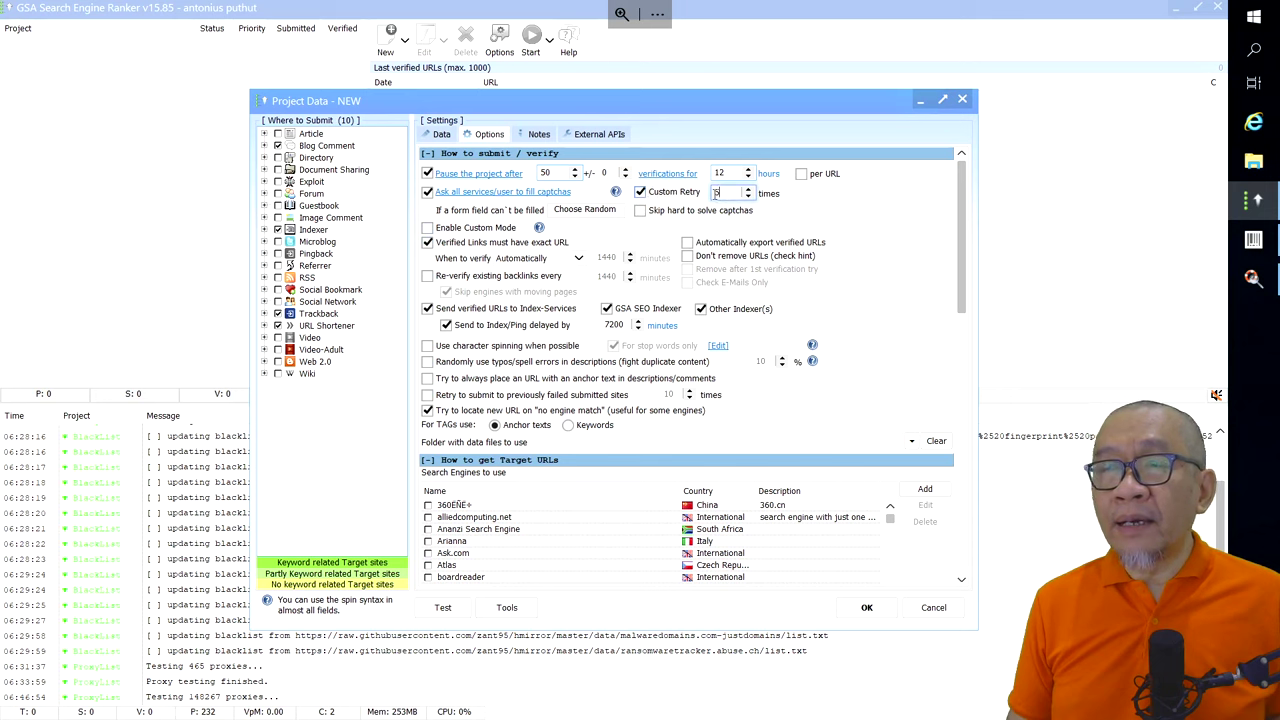
{"action": "type", "text": "2"}
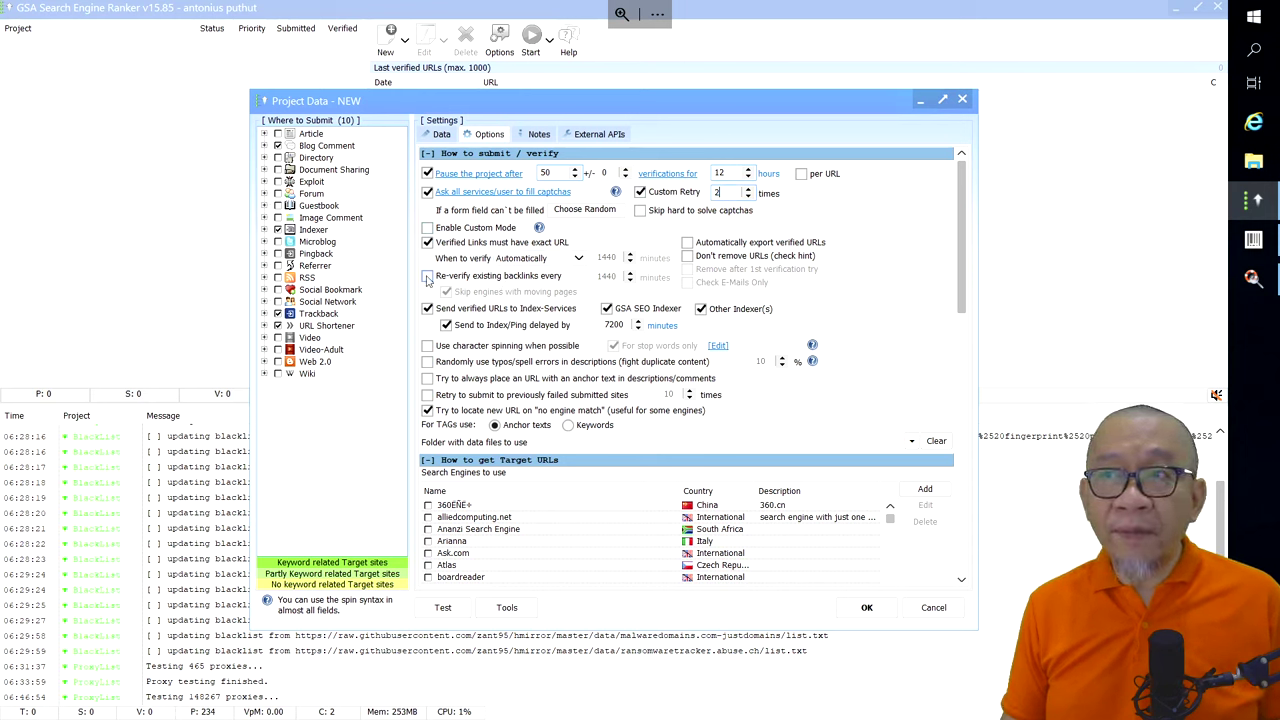
{"action": "left_click", "coordinate": [428, 277]}
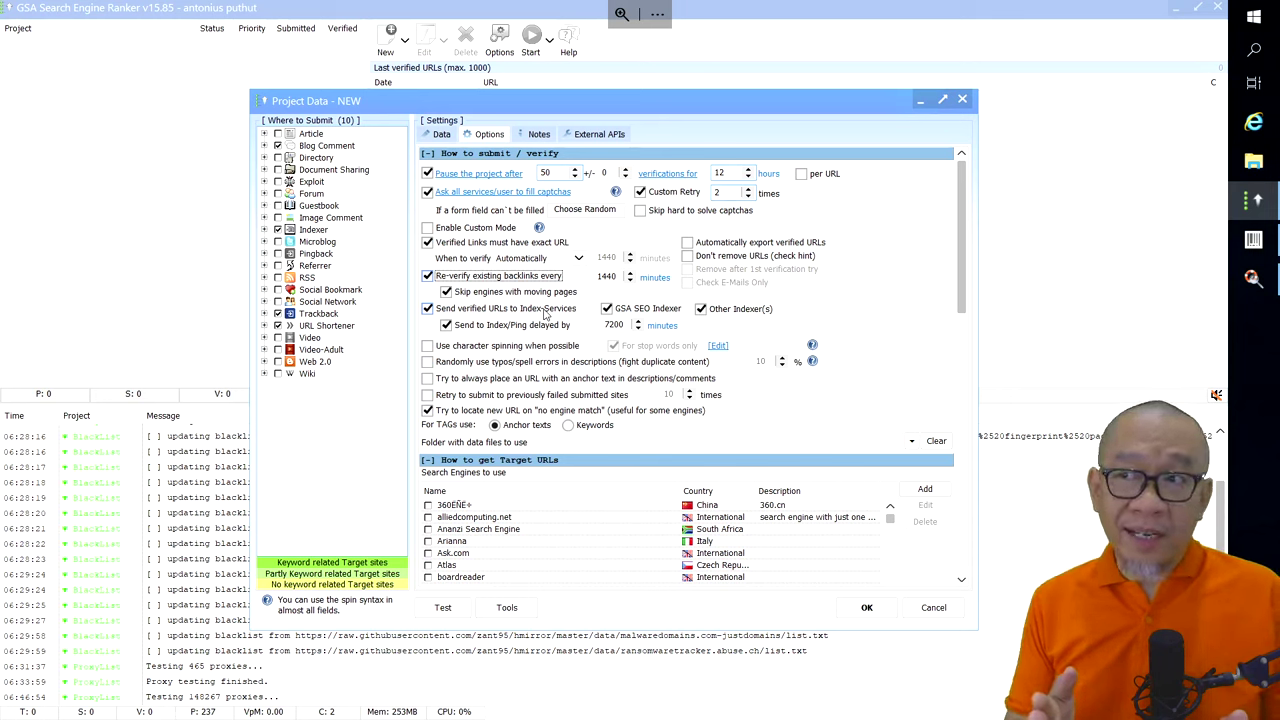
Exclude Other Indexer(s) from receiving verified URLs and express the Index/Ping delay as 5 days
{"action": "left_click", "coordinate": [703, 311]}
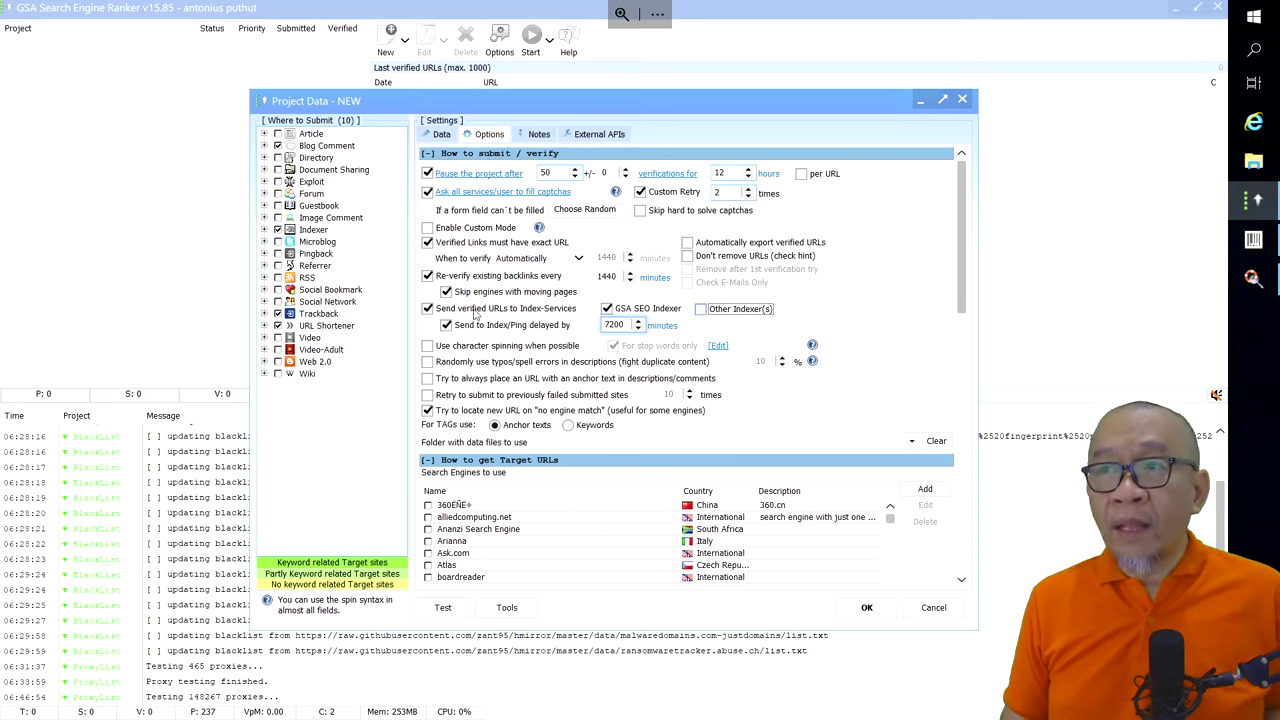
{"action": "left_click", "coordinate": [665, 328]}
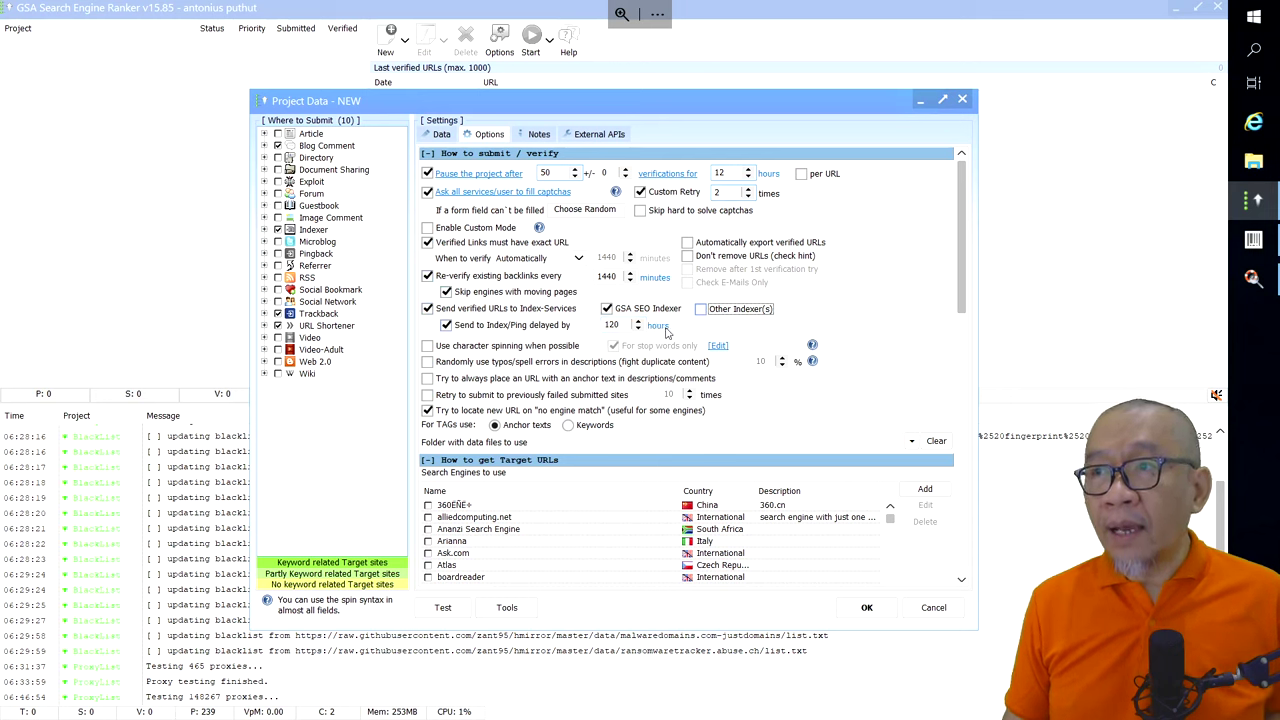
{"action": "left_click", "coordinate": [658, 327]}
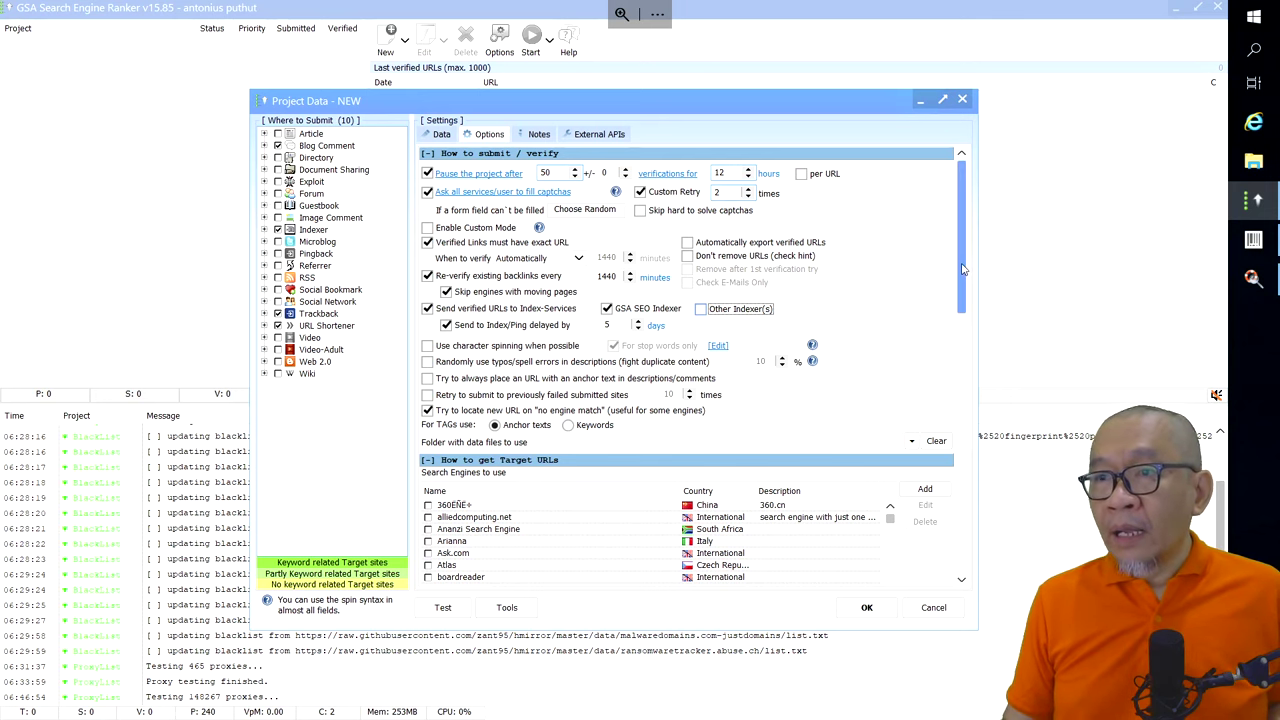
Clear all checked search engines for getting target URLs and check only the English-language ones
{"action": "left_click_drag", "start_coordinate": [963, 269], "coordinate": [963, 339]}
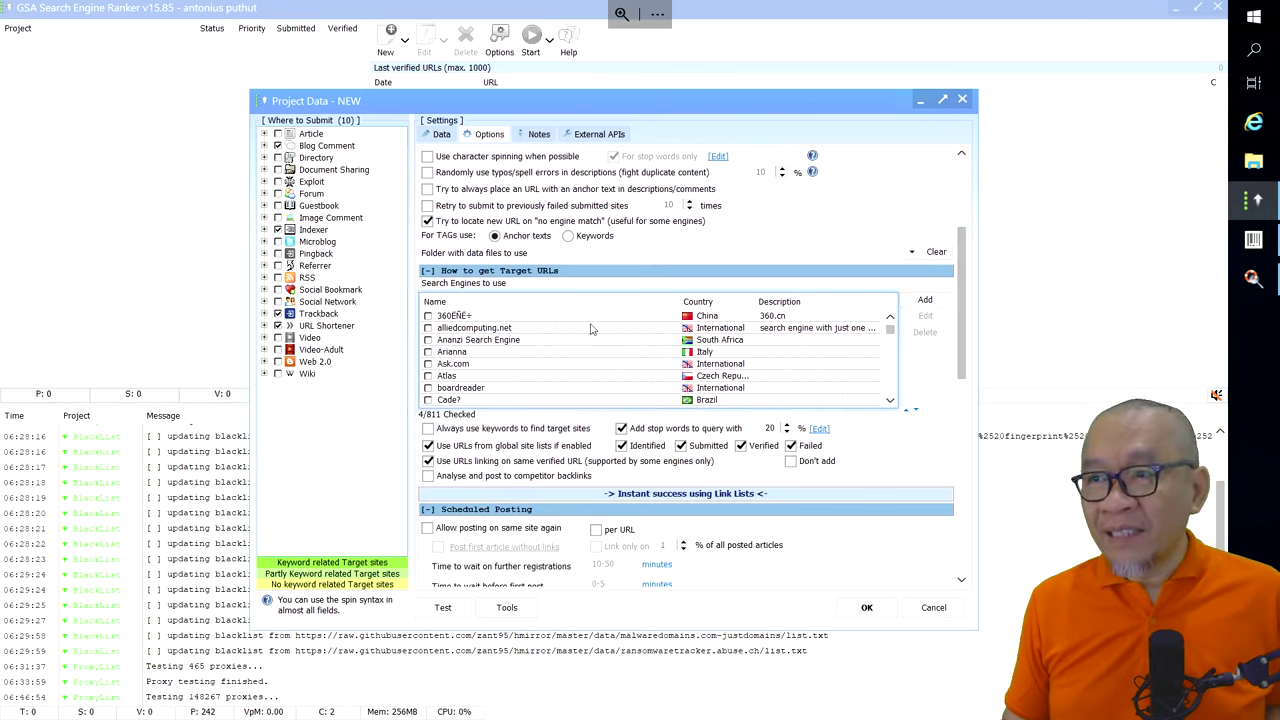
{"action": "right_click", "coordinate": [593, 328]}
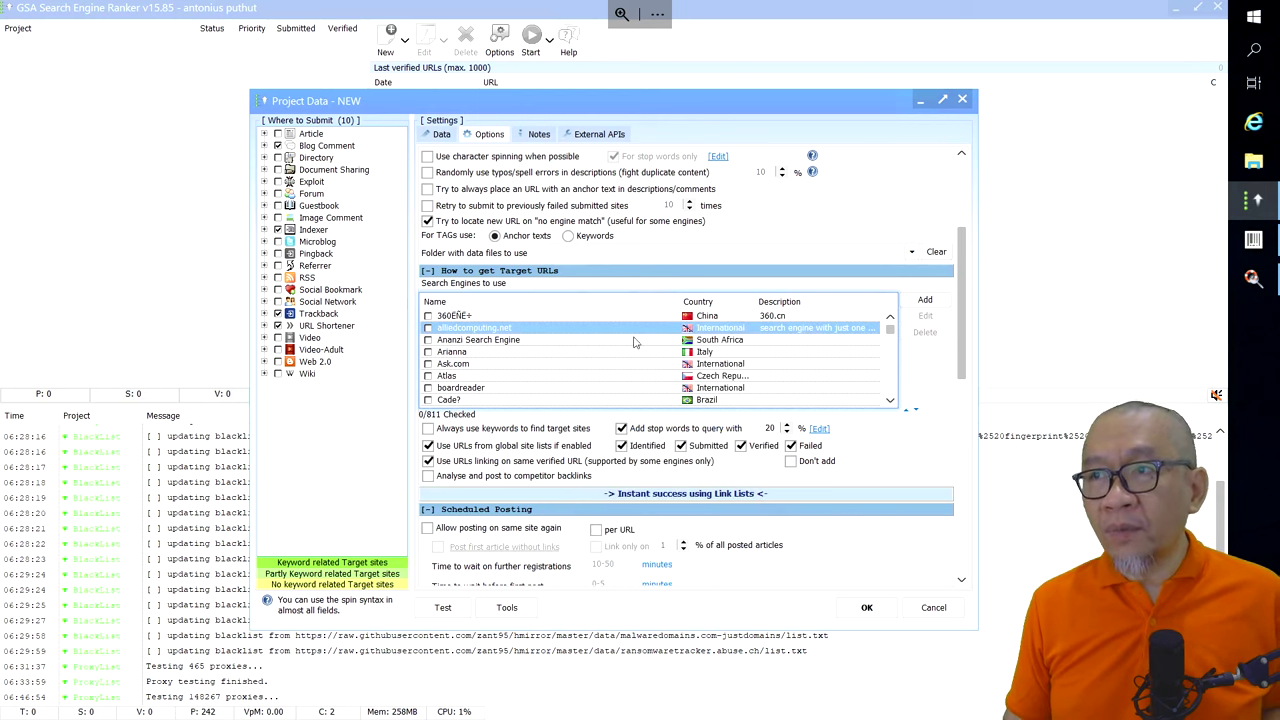
{"action": "right_click", "coordinate": [636, 330]}
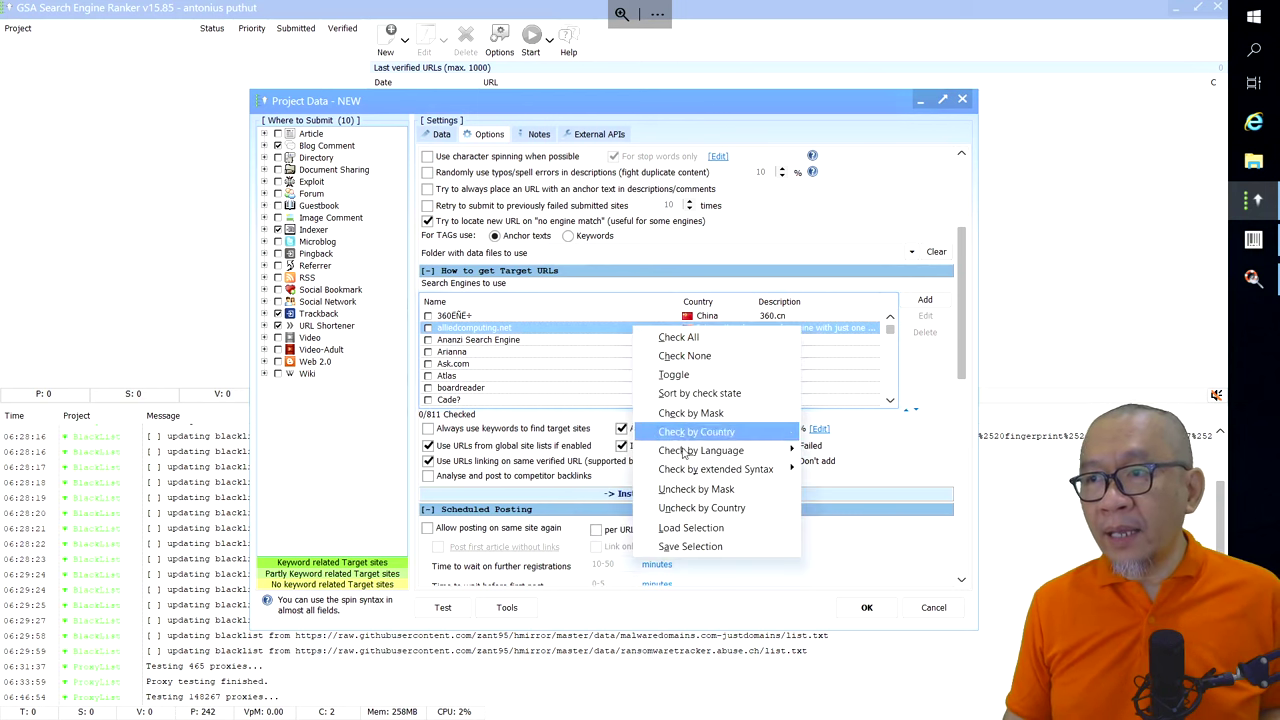
{"action": "mouse_move", "coordinate": [688, 455]}
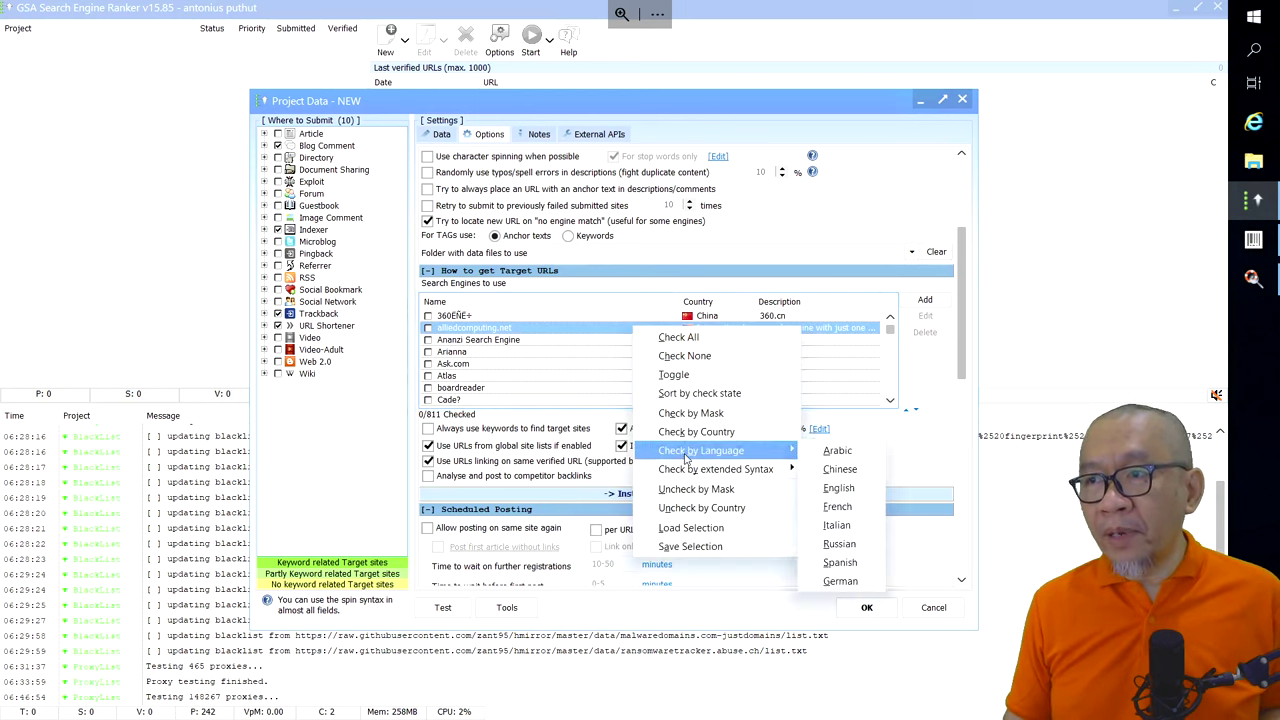
{"action": "left_click", "coordinate": [845, 489]}
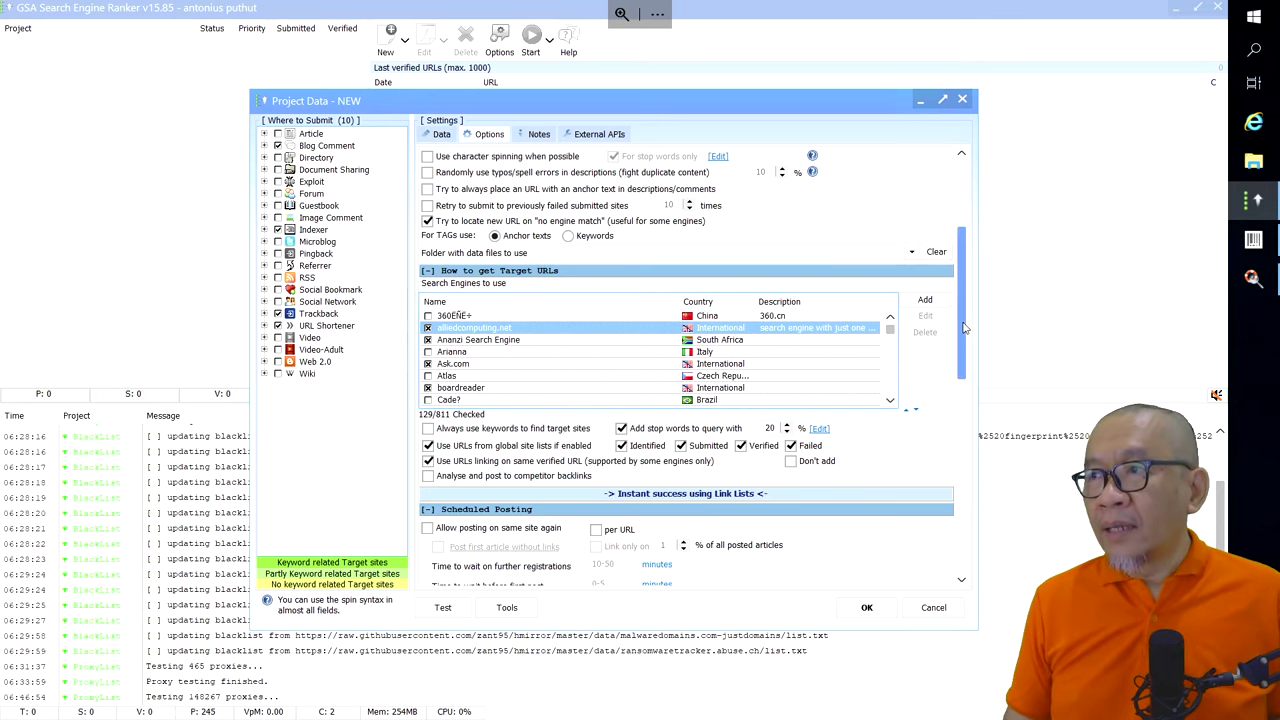
Exclude the Submitted and Failed lists from the global site lists used for target URLs
{"action": "scroll", "coordinate": [960, 330], "scroll_direction": "down", "scroll_amount": 2}
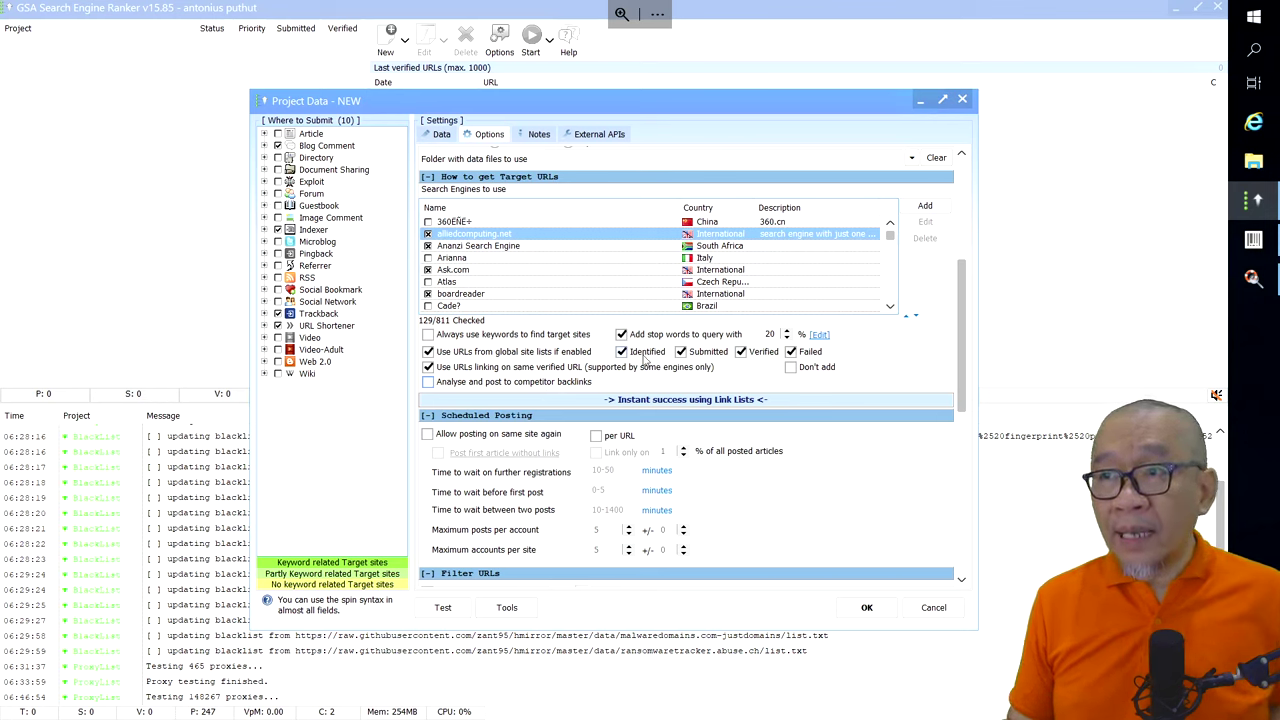
{"action": "left_click", "coordinate": [681, 352]}
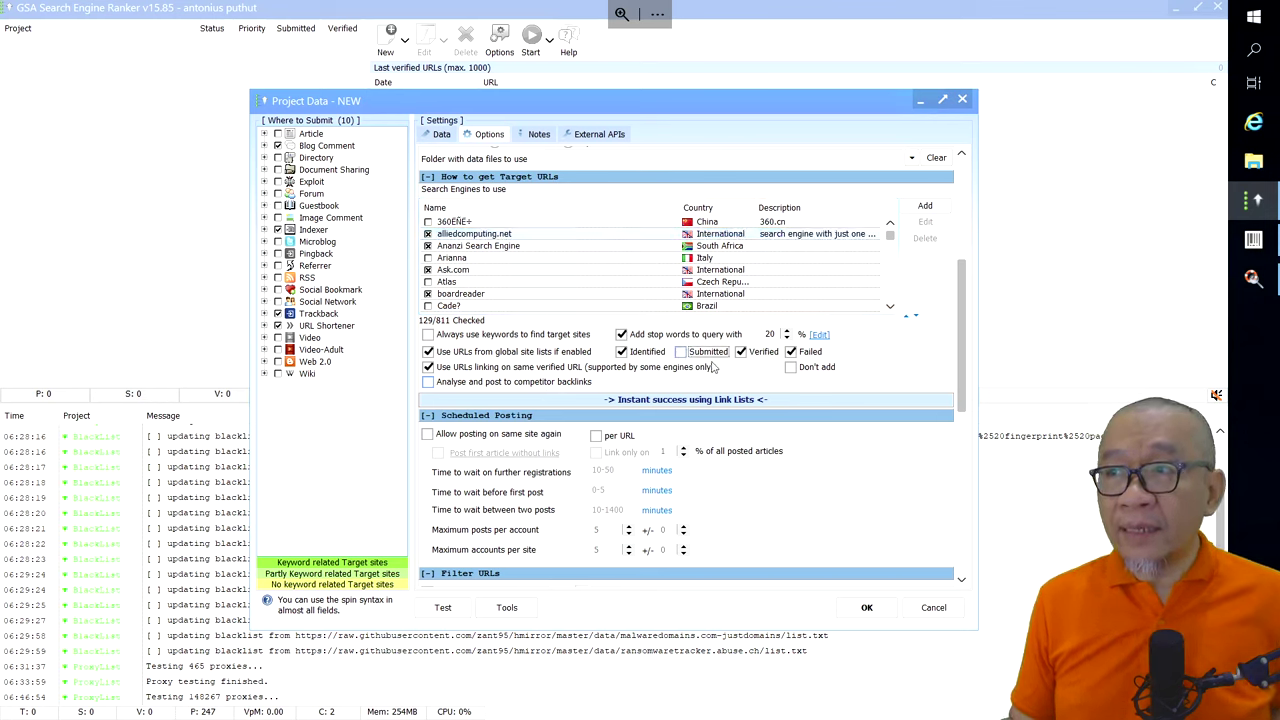
{"action": "left_click", "coordinate": [791, 352]}
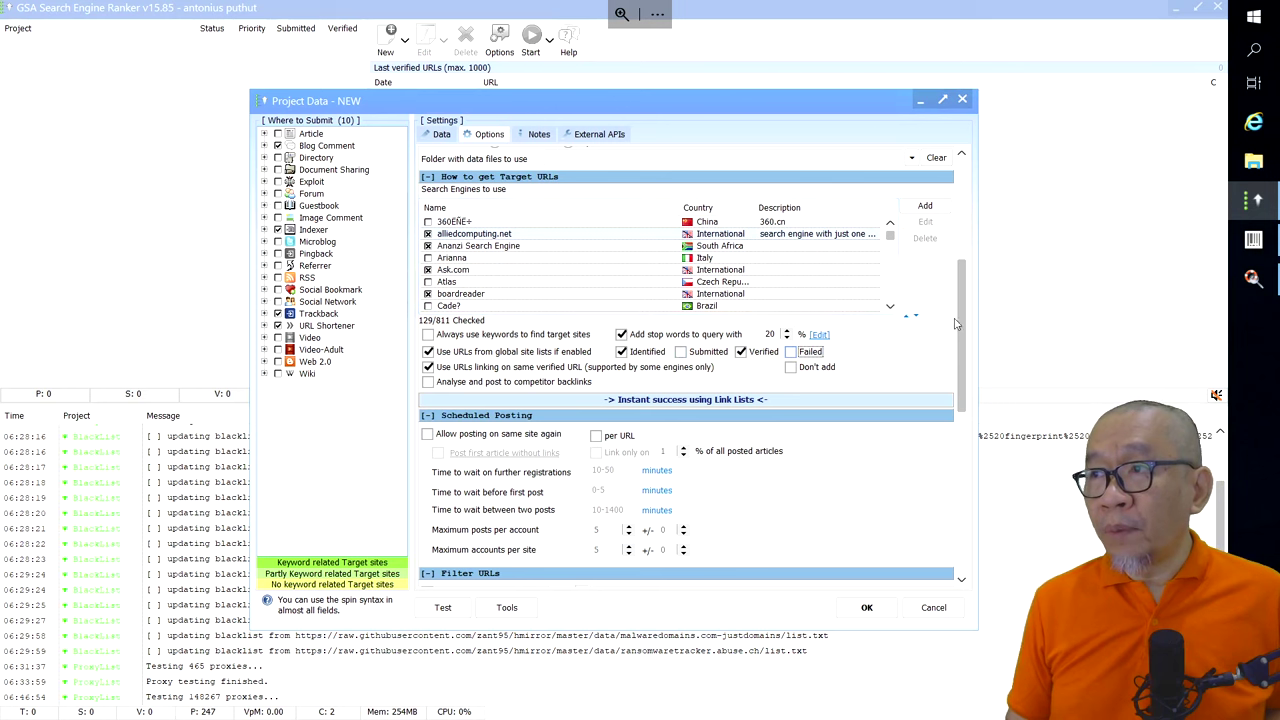
In the URL filters, enable skipping sites where the listed bad words appear
{"action": "left_click_drag", "start_coordinate": [966, 320], "coordinate": [964, 444]}
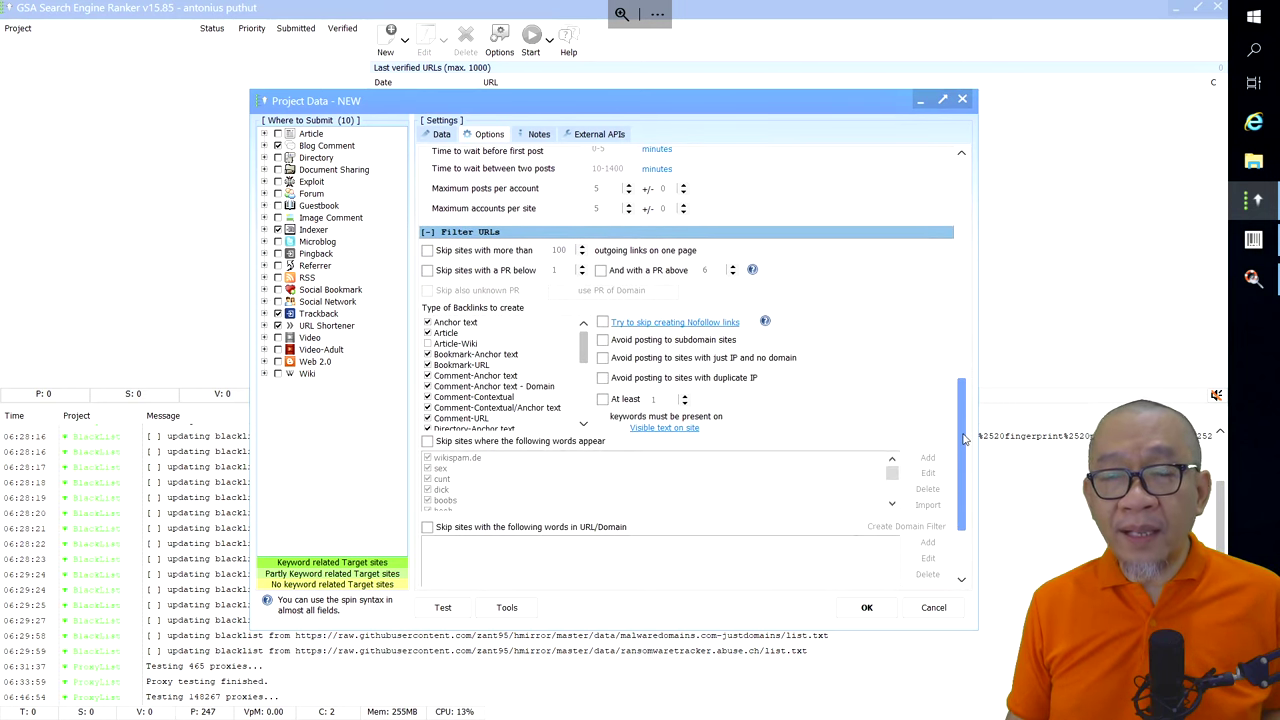
{"action": "left_click", "coordinate": [427, 441]}
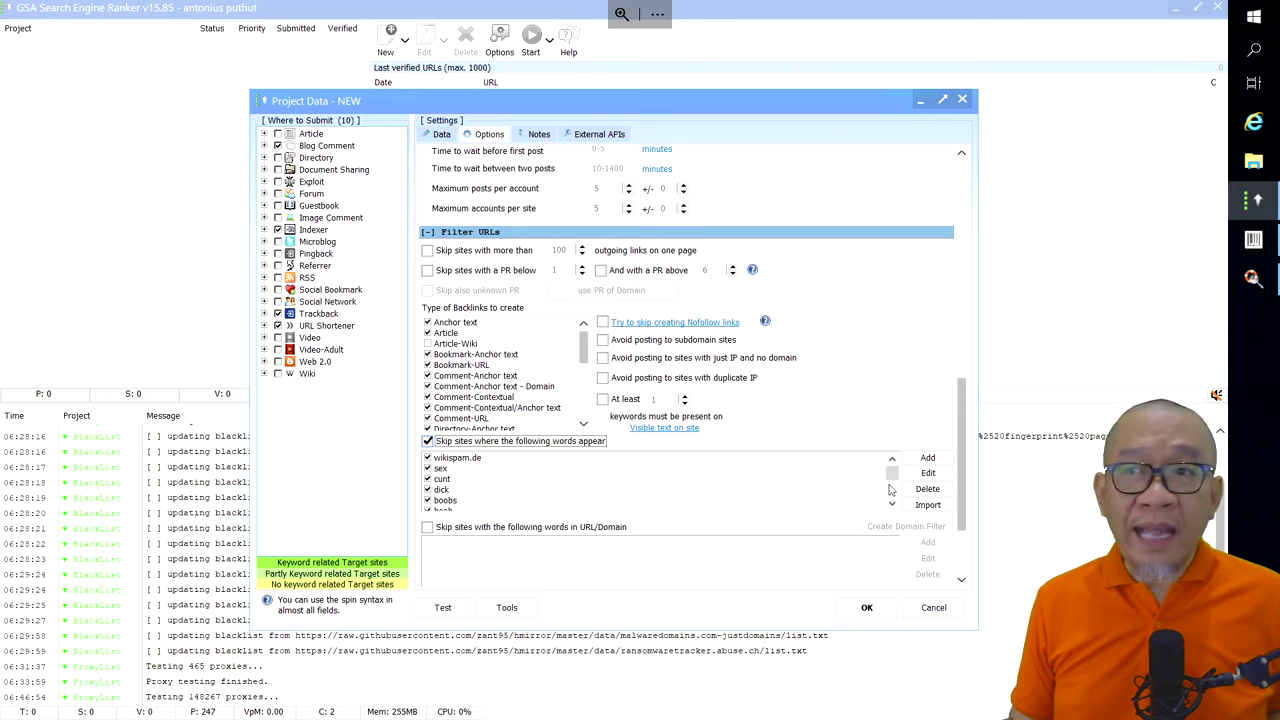
{"action": "left_click_drag", "start_coordinate": [963, 524], "coordinate": [964, 304]}
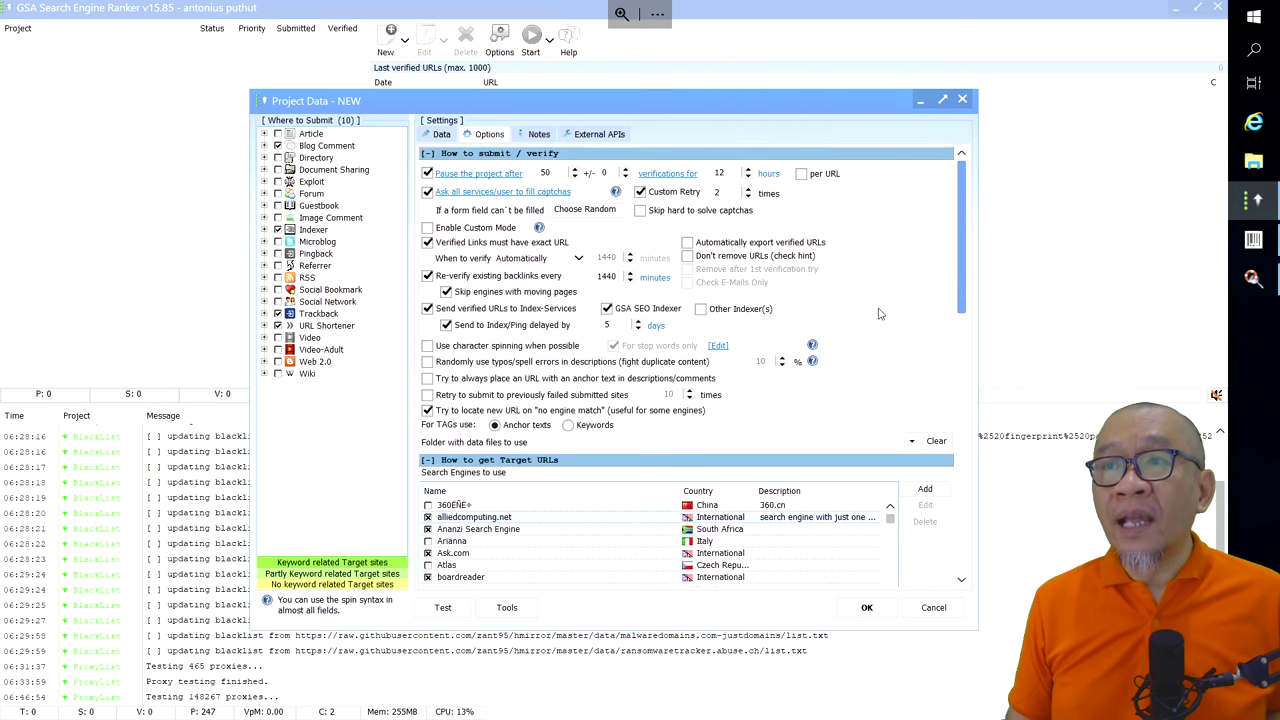
Save the new halimp.com project with its configured options and start running it
{"action": "left_click", "coordinate": [866, 608]}
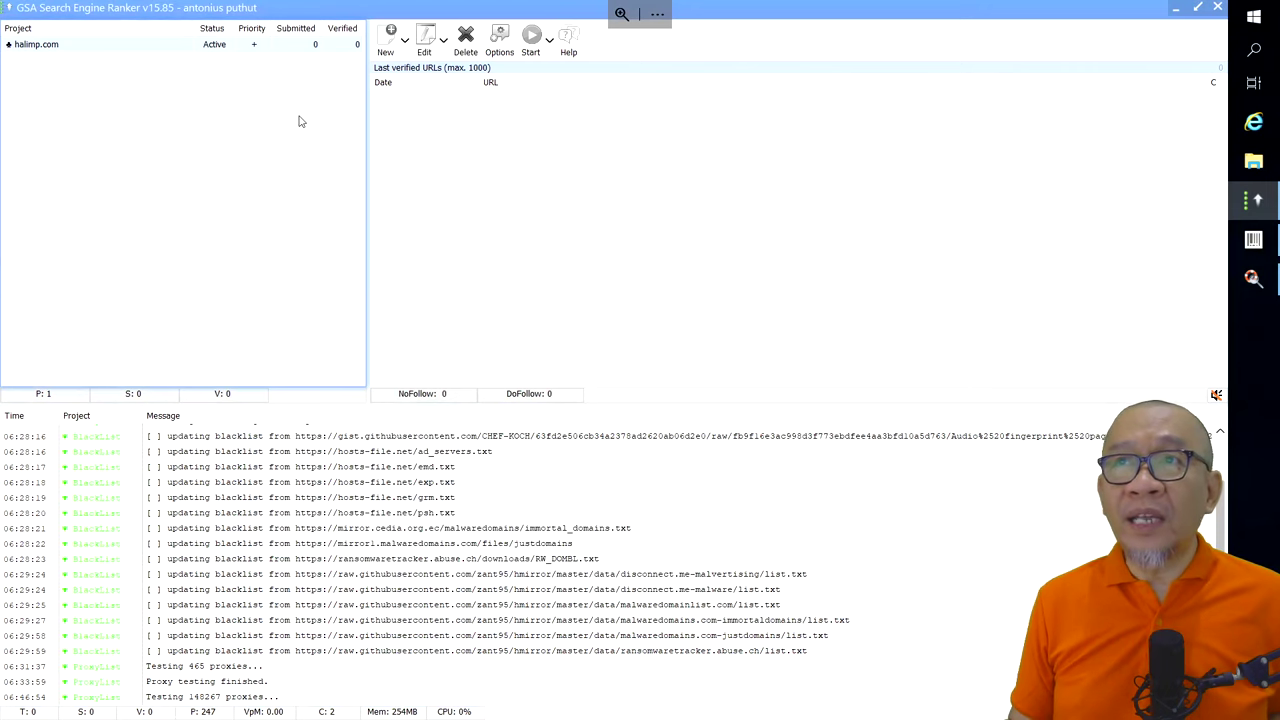
{"action": "mouse_move", "coordinate": [216, 50]}
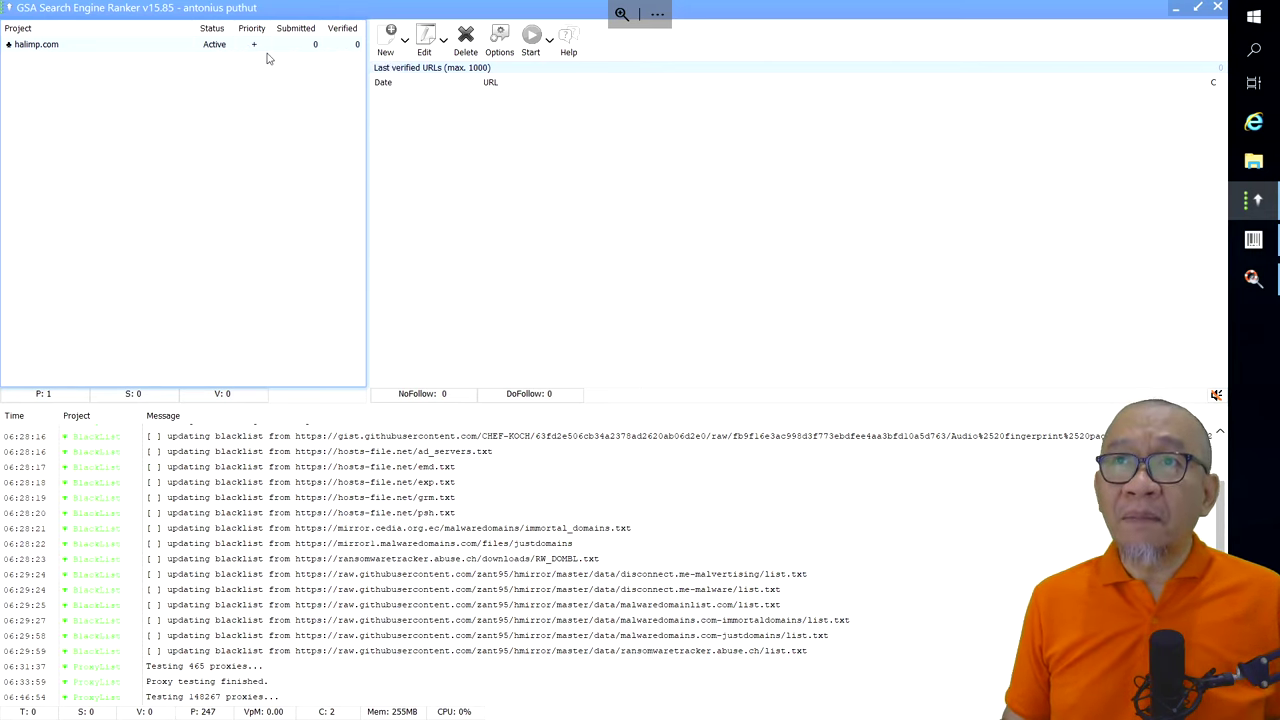
{"action": "left_click", "coordinate": [533, 40]}
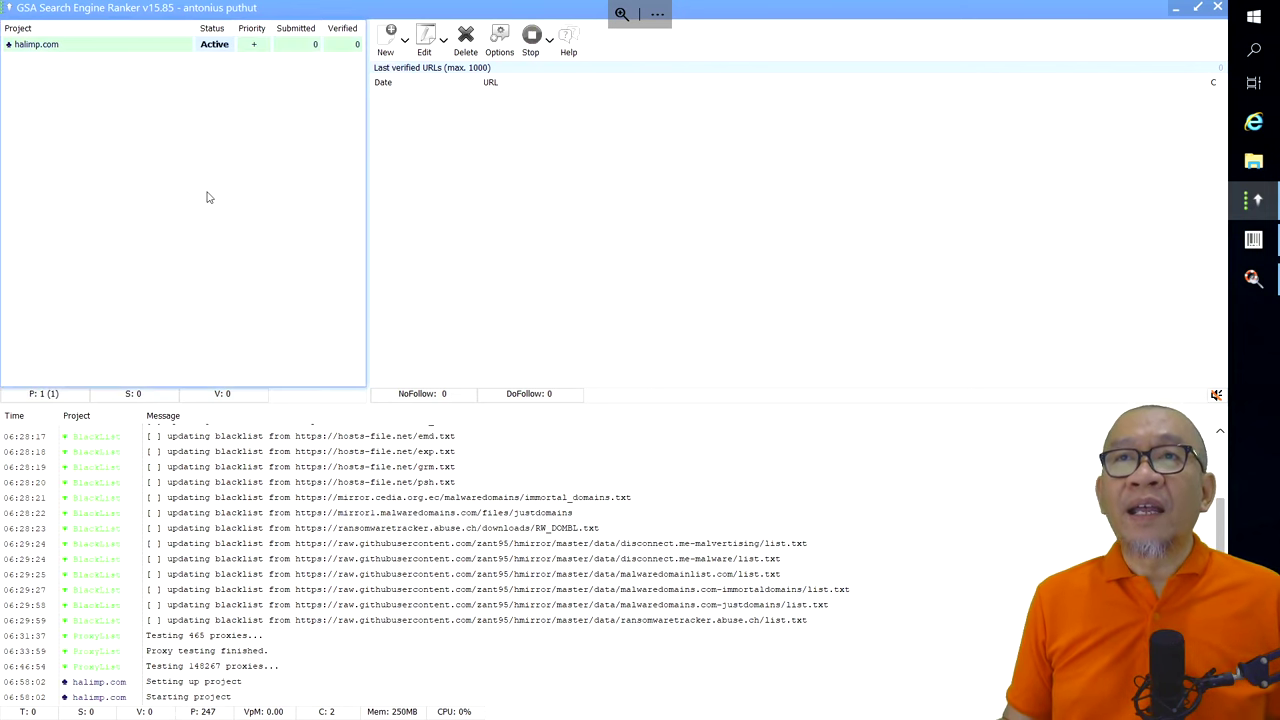